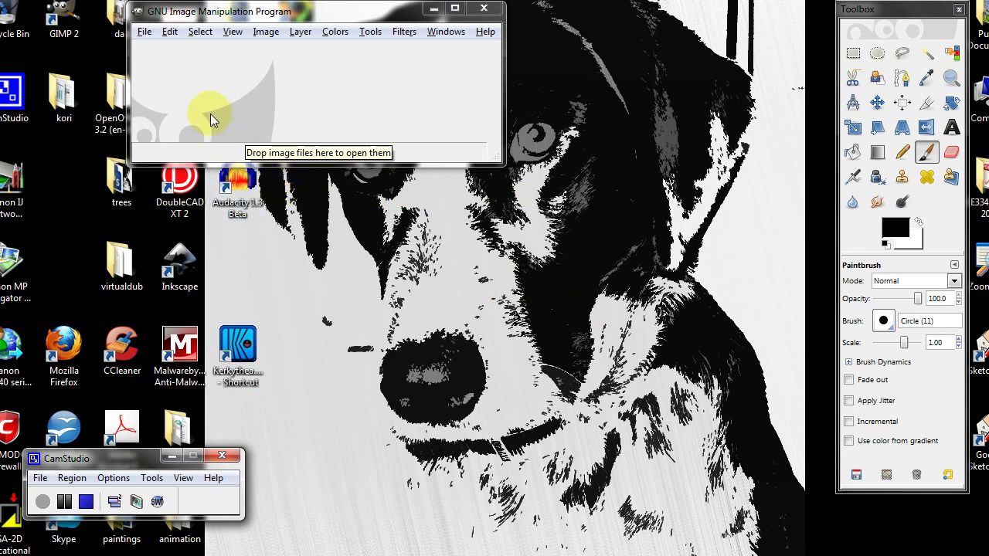
Start opening an image and browse to the Kerkythea Rendering System folder in Program Files on the C: drive
{"action": "left_click", "coordinate": [147, 33]}
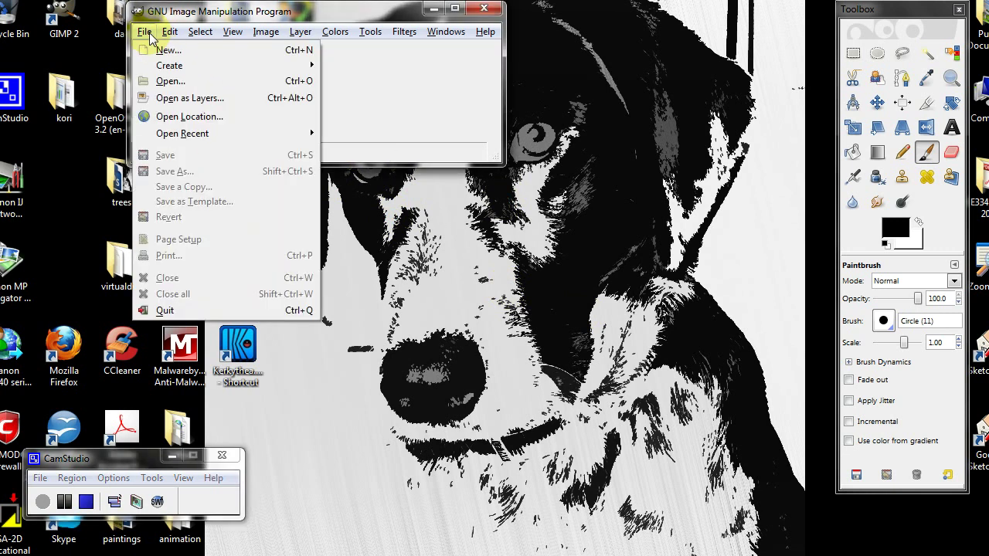
{"action": "left_click", "coordinate": [171, 82]}
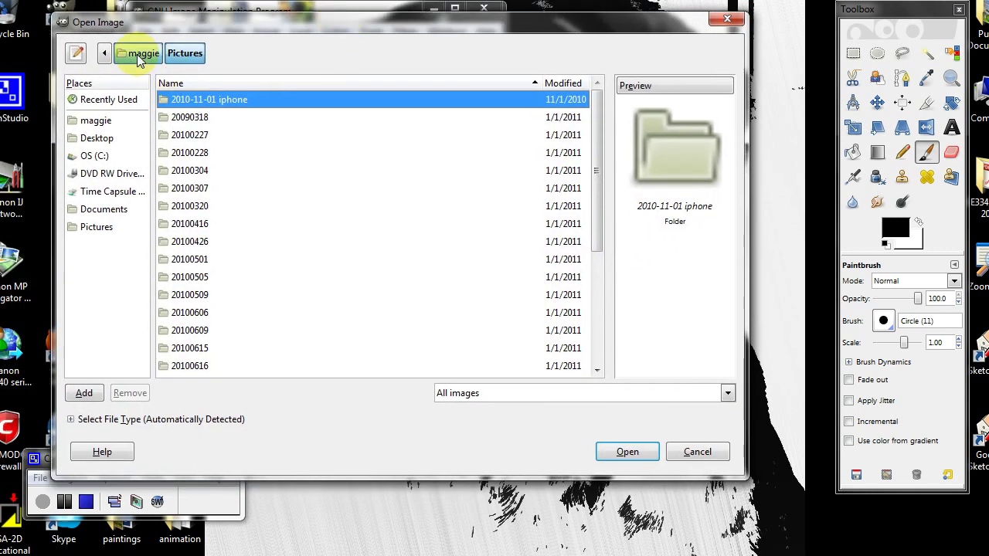
{"action": "left_click", "coordinate": [141, 52]}
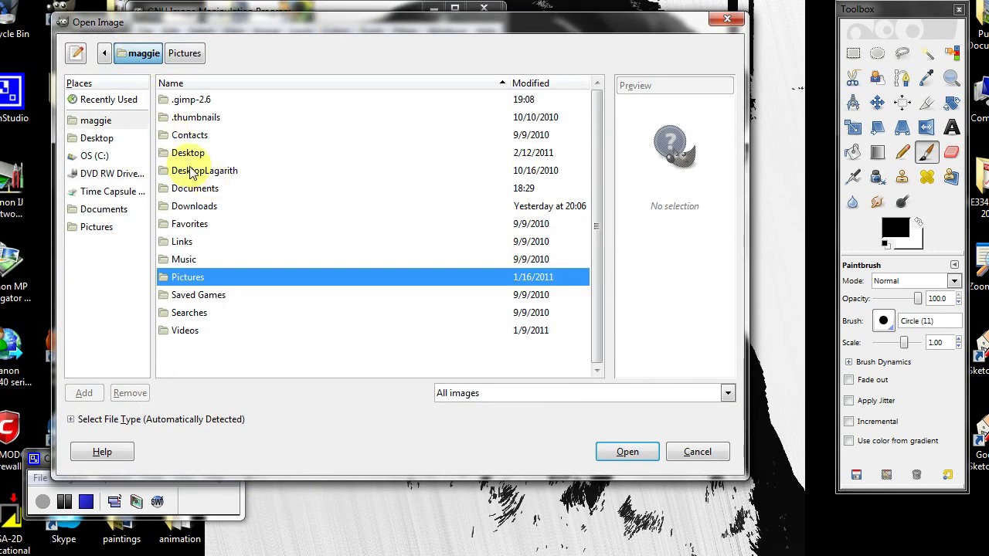
{"action": "left_click", "coordinate": [96, 157]}
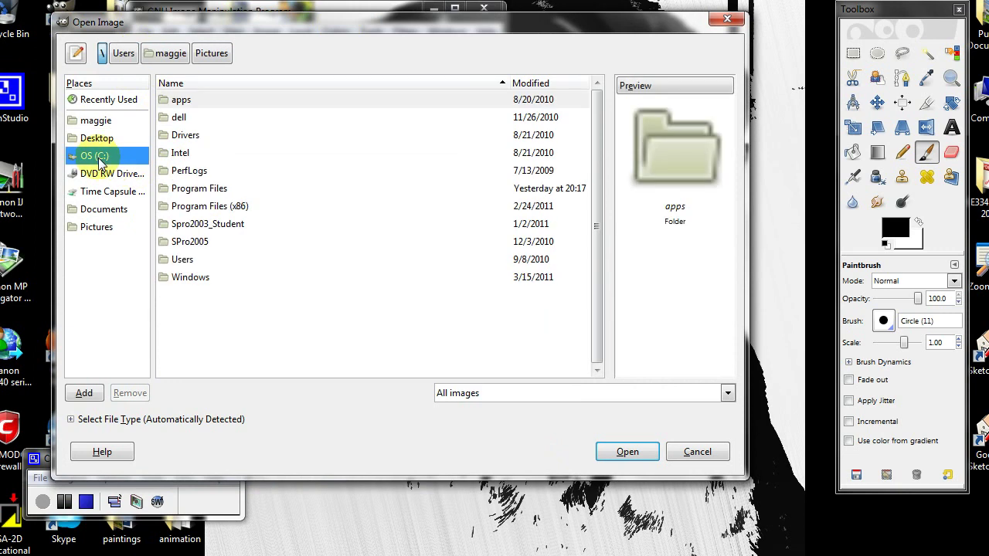
{"action": "double_click", "coordinate": [225, 193]}
{"action": "scroll", "coordinate": [254, 228], "scroll_direction": "down", "scroll_amount": 1}
{"action": "left_click", "coordinate": [276, 258]}
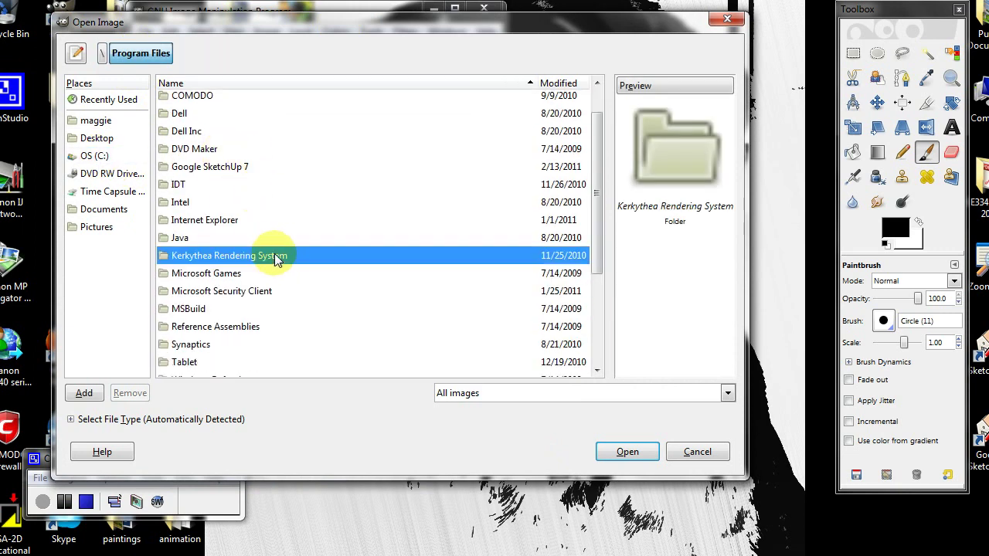
{"action": "double_click", "coordinate": [276, 257]}
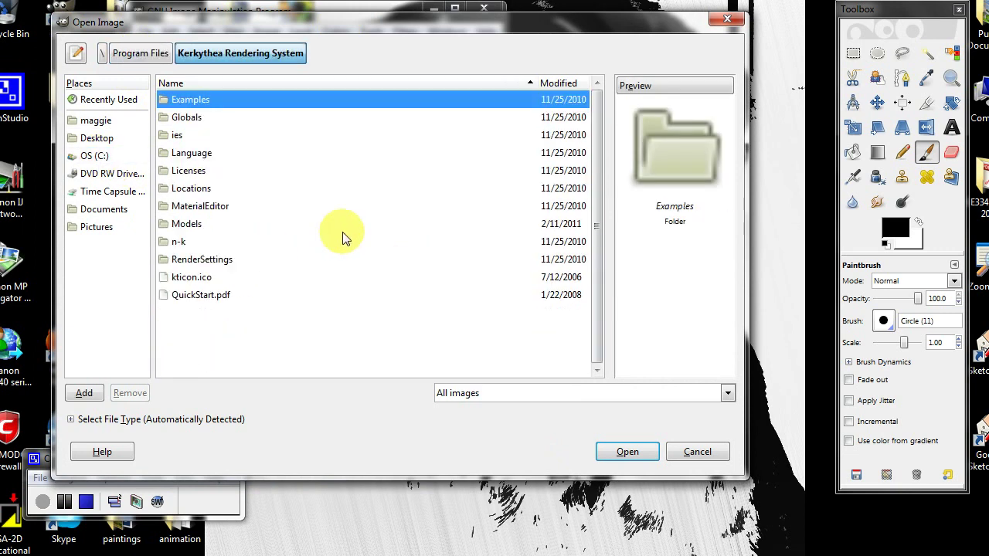
Browse through the MaterialEditor and Libraries subfolders into the woodplanks folder
{"action": "double_click", "coordinate": [216, 207]}
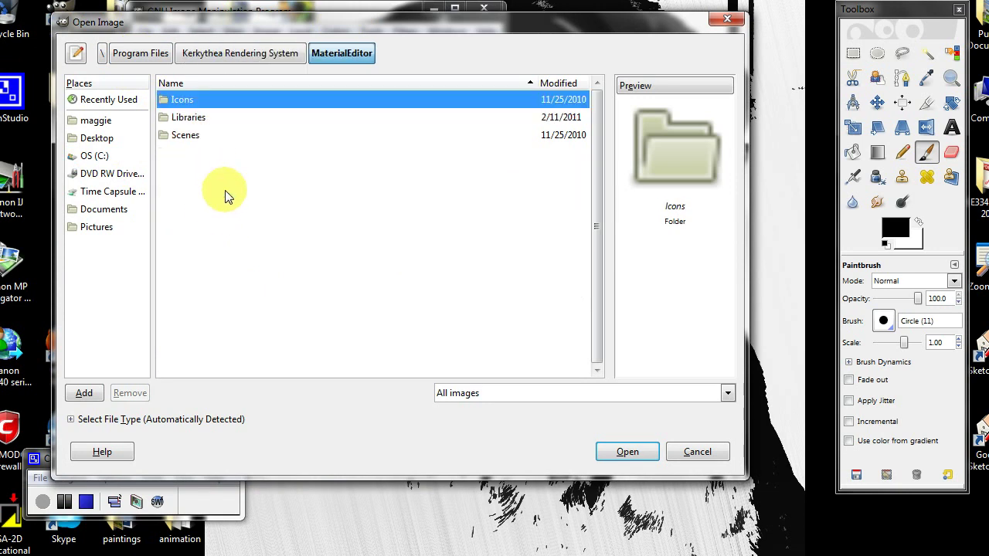
{"action": "double_click", "coordinate": [193, 117]}
{"action": "scroll", "coordinate": [342, 217], "scroll_direction": "down", "scroll_amount": 10}
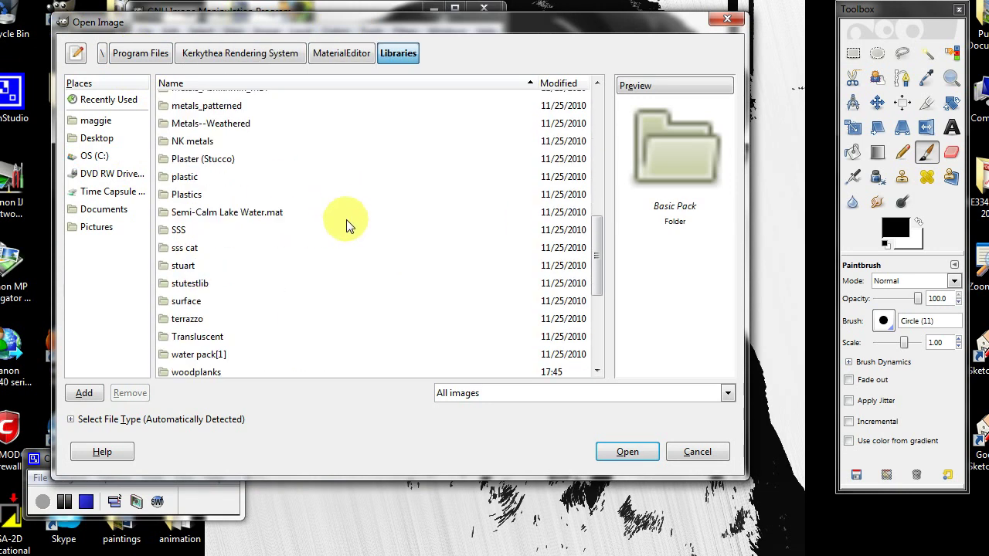
{"action": "scroll", "coordinate": [348, 220], "scroll_direction": "down", "scroll_amount": 5}
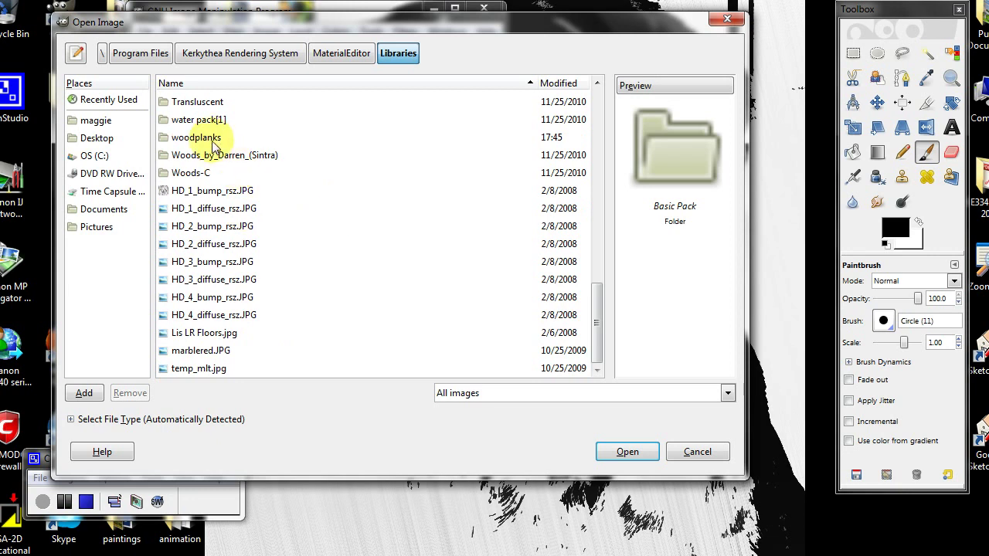
{"action": "double_click", "coordinate": [214, 143]}
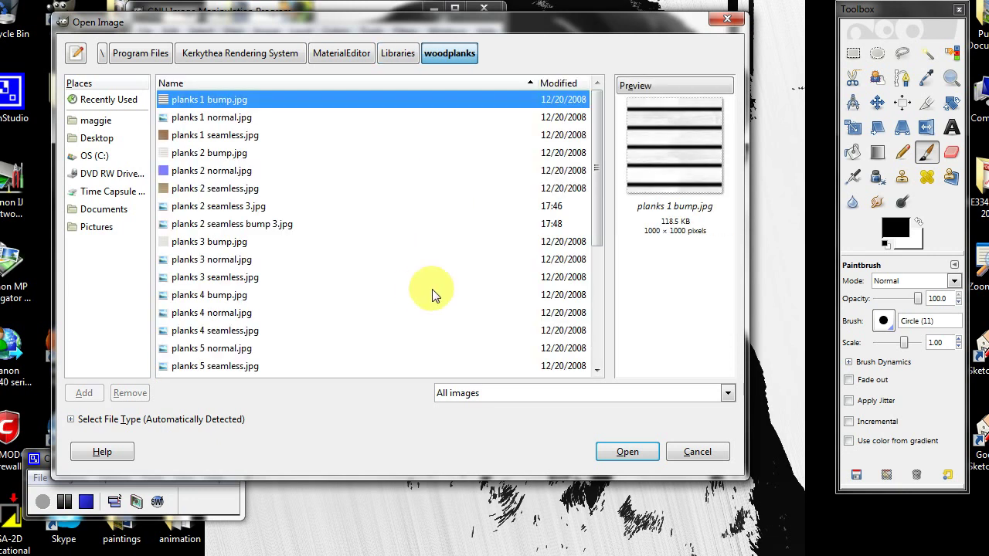
Open planks 2 seamless.jpg from the woodplanks folder and enlarge its image window
{"action": "left_click", "coordinate": [229, 281]}
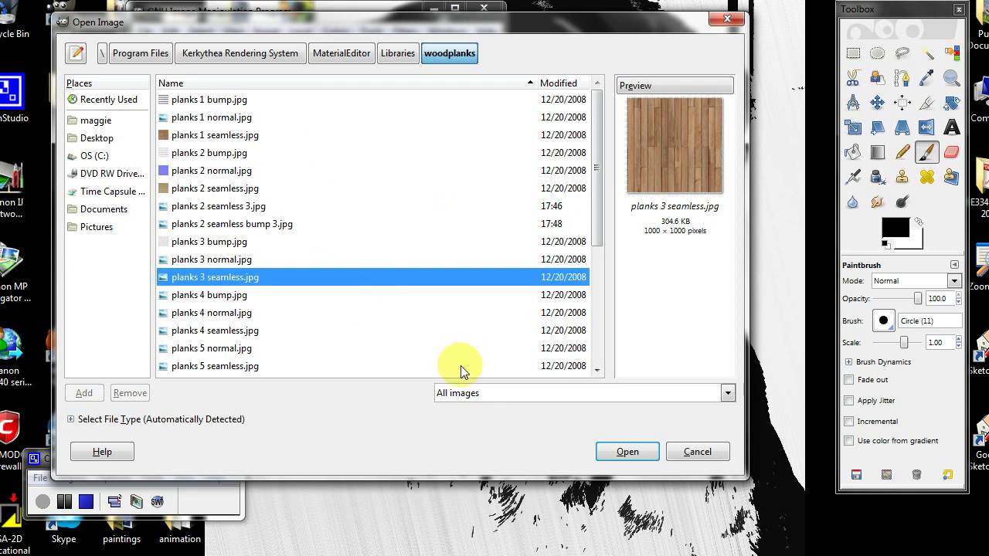
{"action": "left_click", "coordinate": [239, 188]}
{"action": "left_click", "coordinate": [627, 452]}
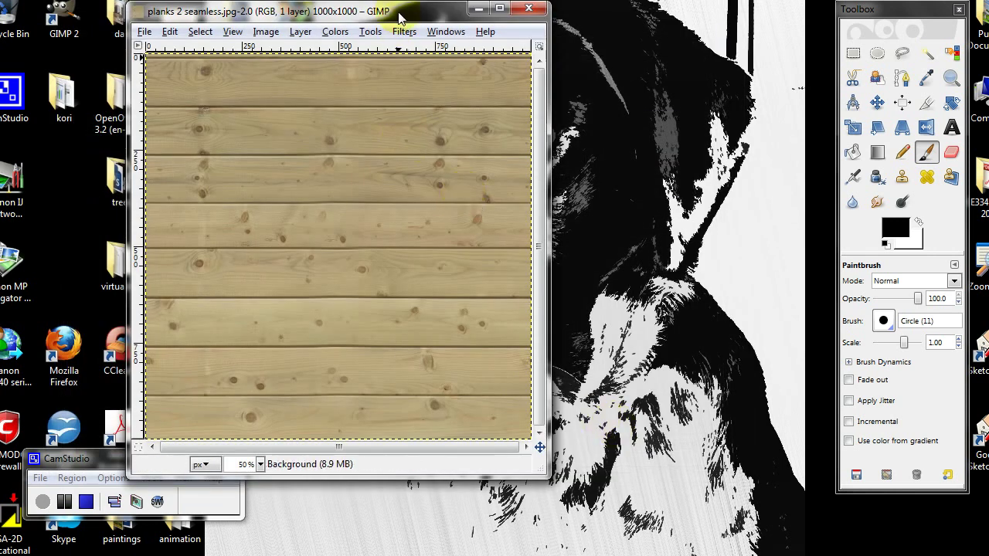
{"action": "left_click_drag", "start_coordinate": [400, 17], "coordinate": [355, 0]}
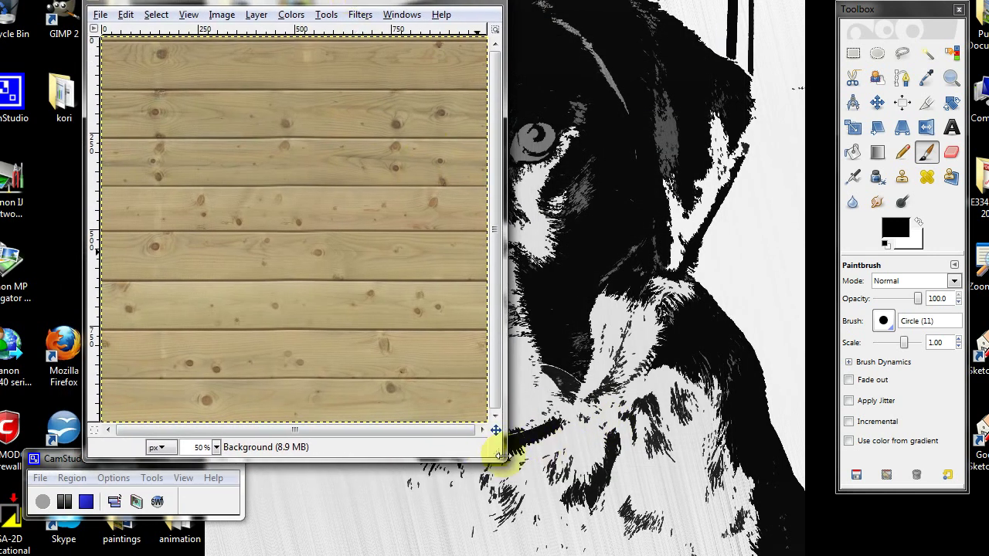
{"action": "mouse_move", "coordinate": [500, 457]}
{"action": "left_mouse_down"}
{"action": "mouse_move", "coordinate": [634, 506]}
{"action": "mouse_move", "coordinate": [625, 458]}
{"action": "mouse_move", "coordinate": [656, 531]}
{"action": "left_mouse_up"}
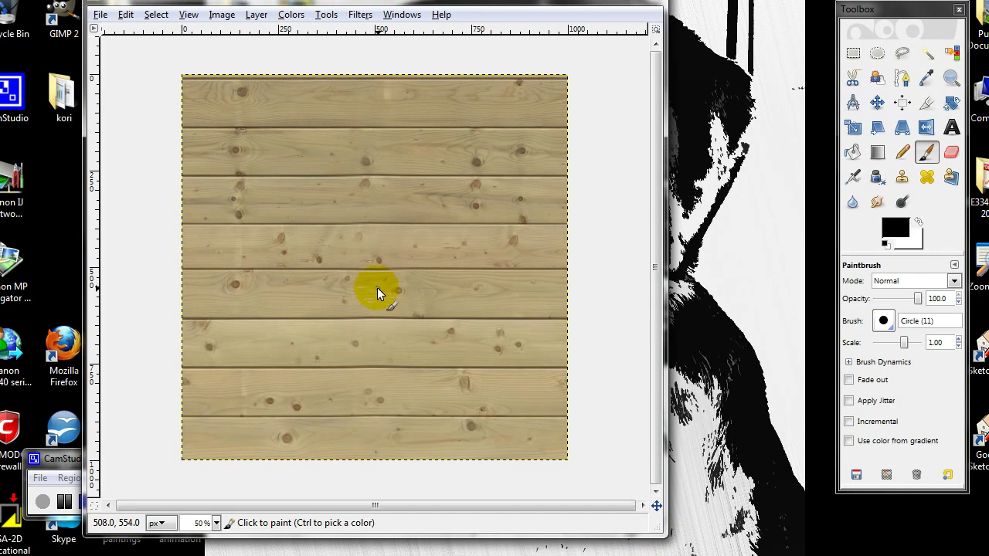
Sharpen the plank texture with the Unsharp Mask filter at radius 5.0, amount 0.50 and threshold 0
{"action": "left_click", "coordinate": [357, 14]}
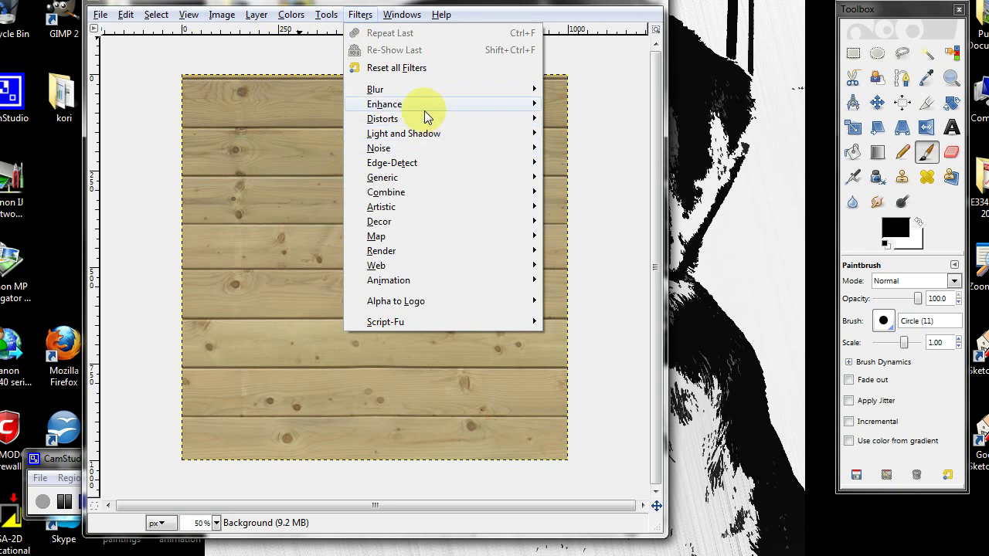
{"action": "mouse_move", "coordinate": [425, 112]}
{"action": "left_click", "coordinate": [622, 207]}
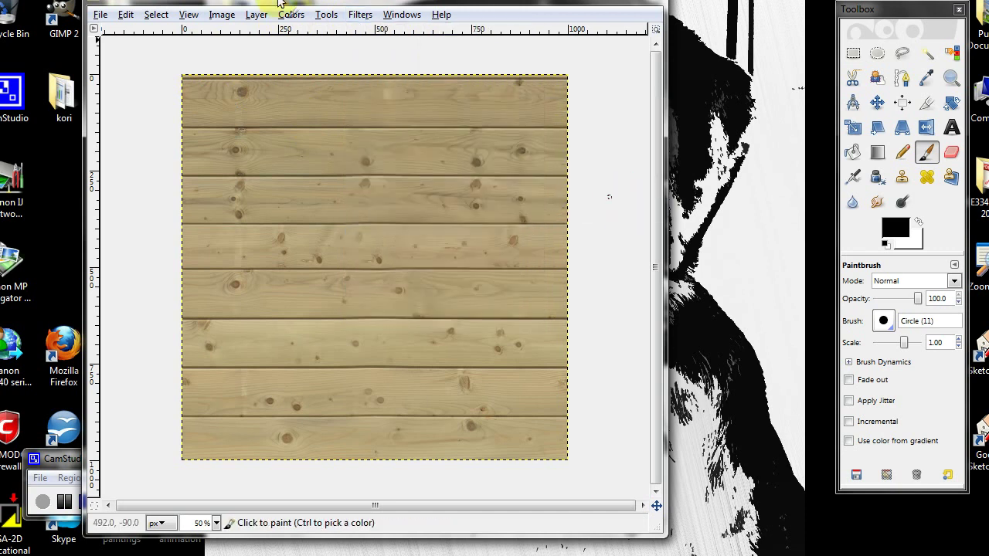
{"action": "left_click_drag", "start_coordinate": [194, 41], "coordinate": [699, 90]}
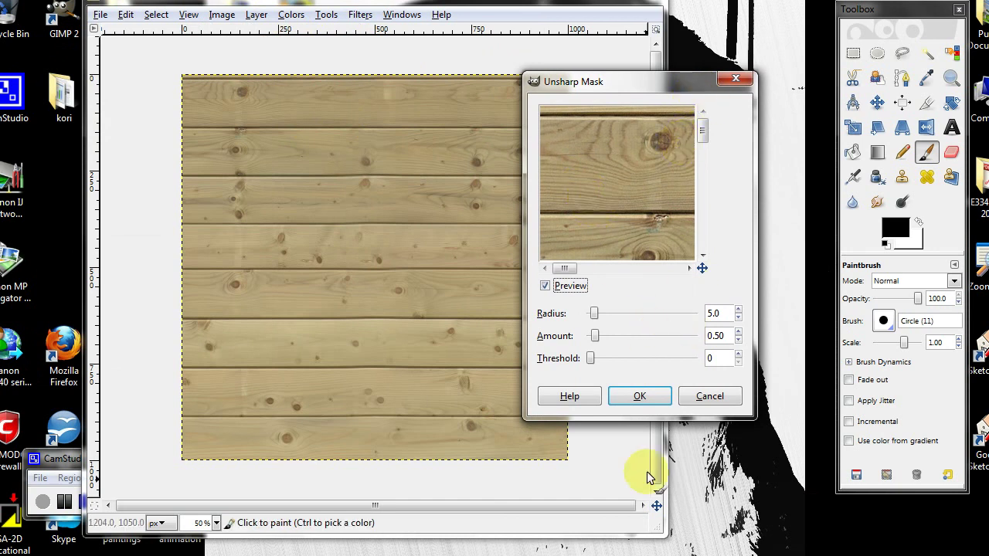
{"action": "left_click", "coordinate": [641, 398]}
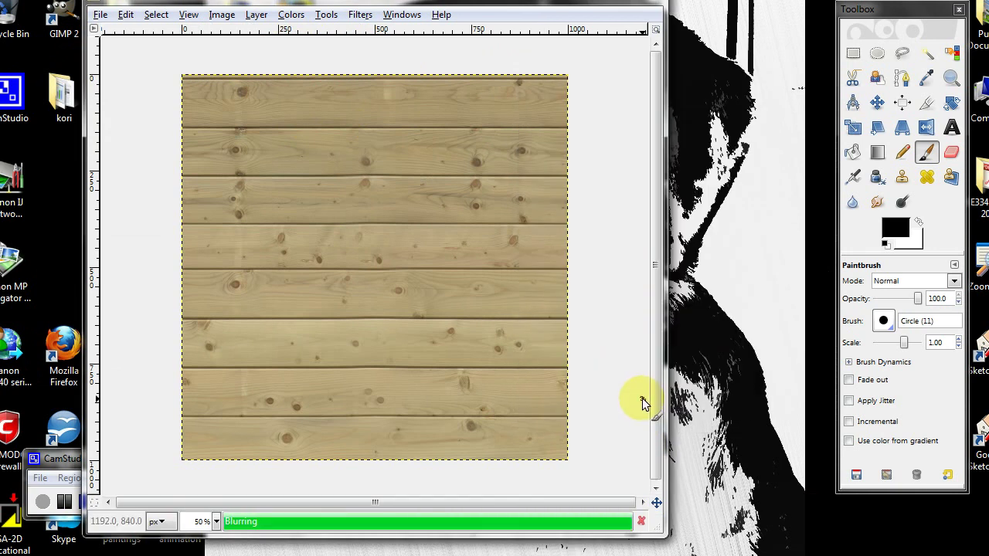
Convert the plank image to Grayscale mode
{"action": "left_click", "coordinate": [222, 15]}
{"action": "left_click", "coordinate": [187, 16]}
{"action": "left_click", "coordinate": [155, 15]}
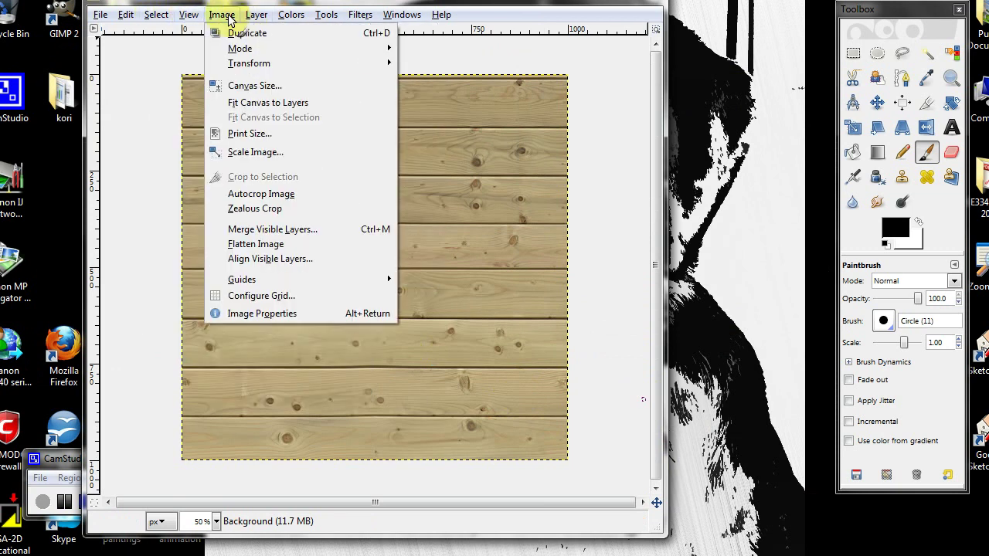
{"action": "mouse_move", "coordinate": [241, 49]}
{"action": "left_click", "coordinate": [445, 68]}
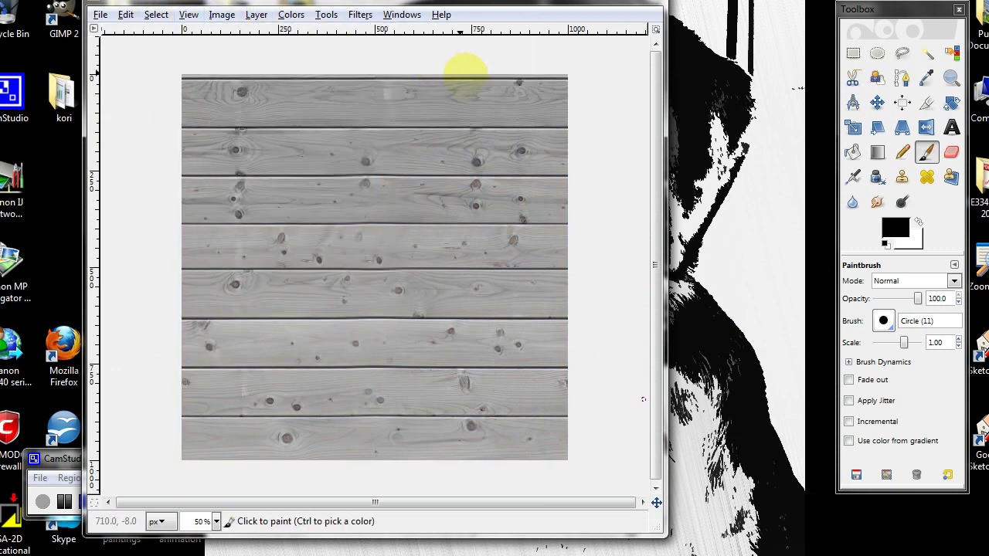
Apply the Photocopy artistic filter to the planks with mask radius 40.19, sharpness 1.000, and percent black and white at 0.200
{"action": "left_click", "coordinate": [292, 15]}
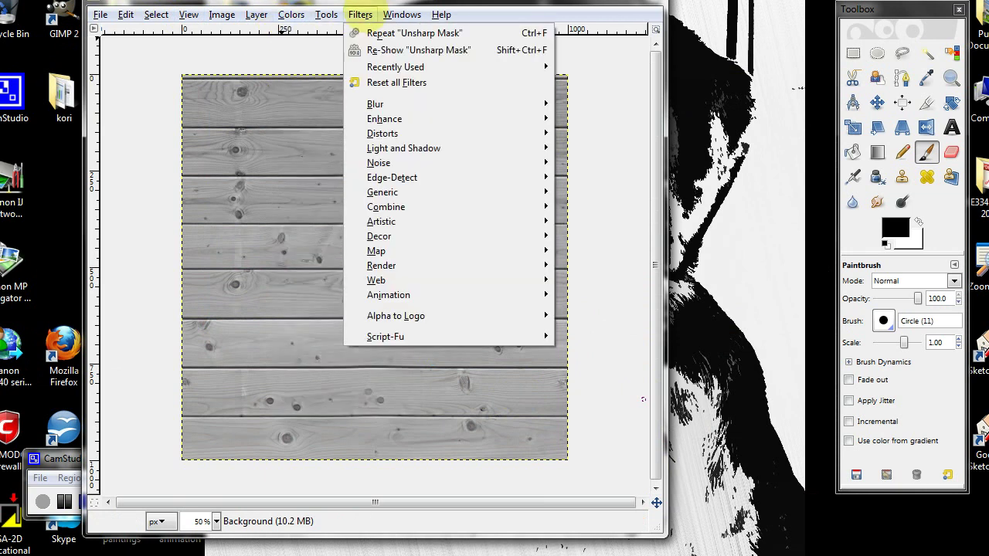
{"action": "mouse_move", "coordinate": [398, 116]}
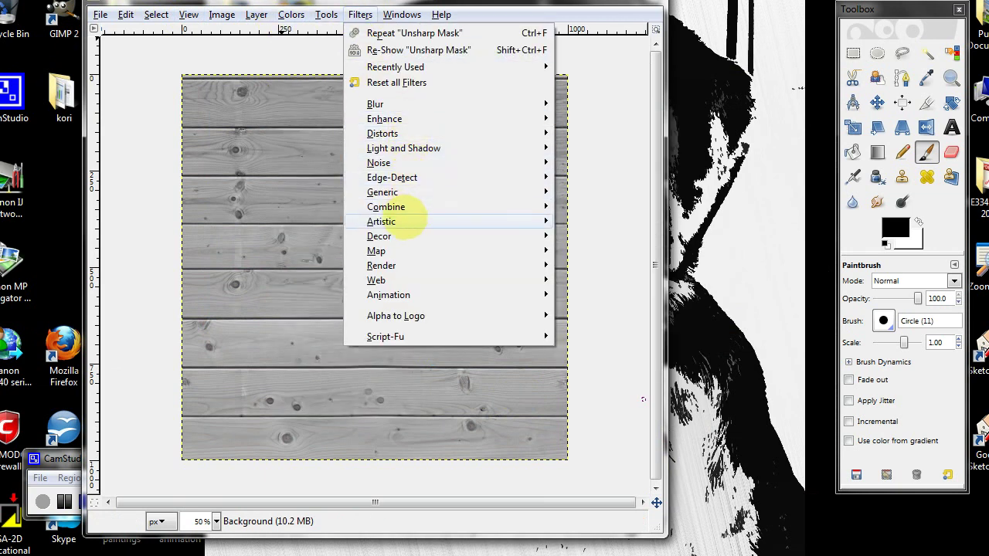
{"action": "mouse_move", "coordinate": [400, 222]}
{"action": "left_click", "coordinate": [621, 305]}
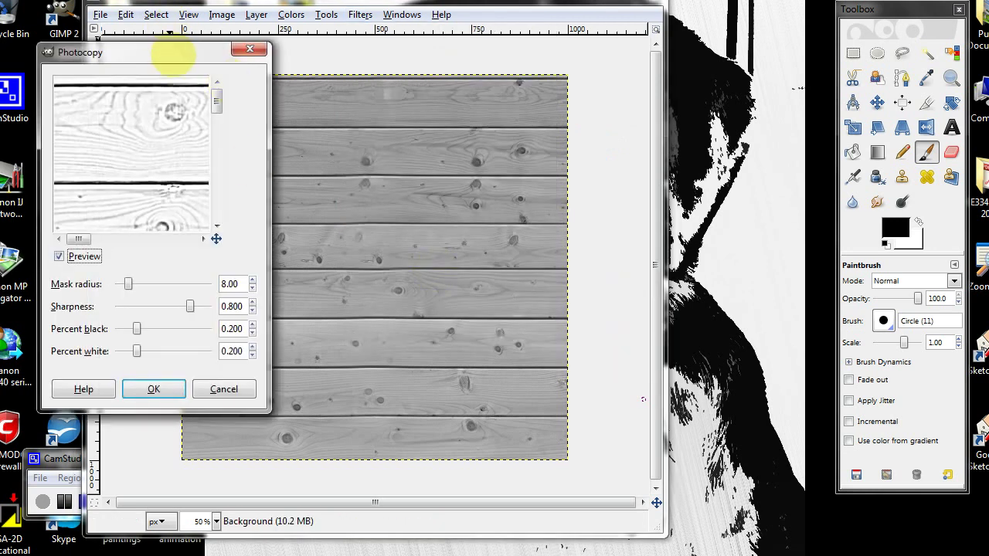
{"action": "left_click_drag", "start_coordinate": [174, 58], "coordinate": [642, 97]}
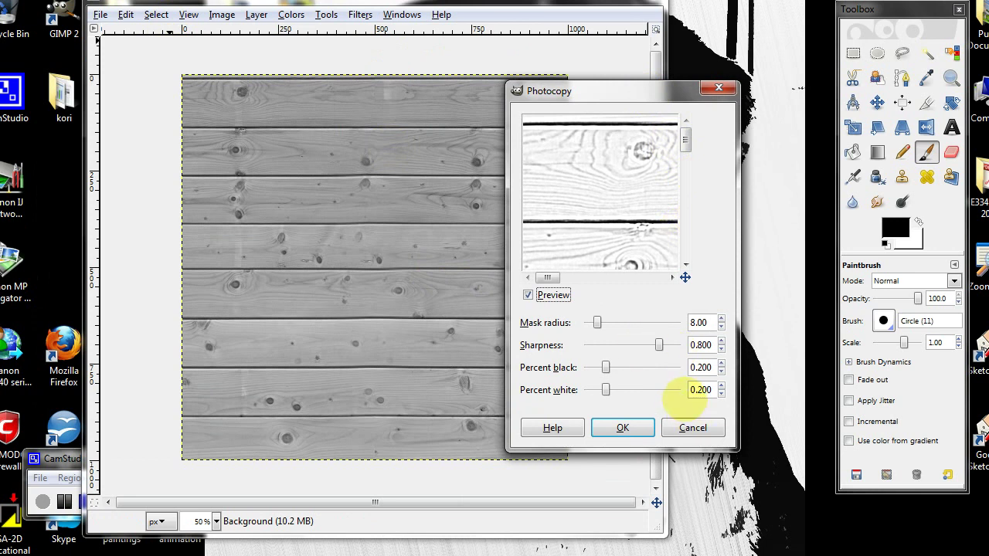
{"action": "left_click_drag", "start_coordinate": [597, 322], "coordinate": [653, 323]}
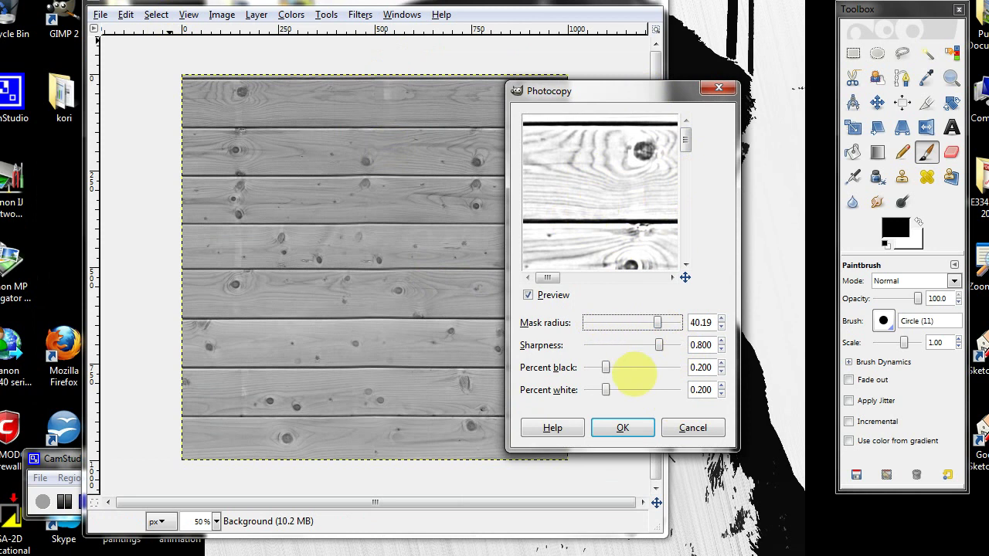
{"action": "left_click_drag", "start_coordinate": [659, 344], "coordinate": [673, 345]}
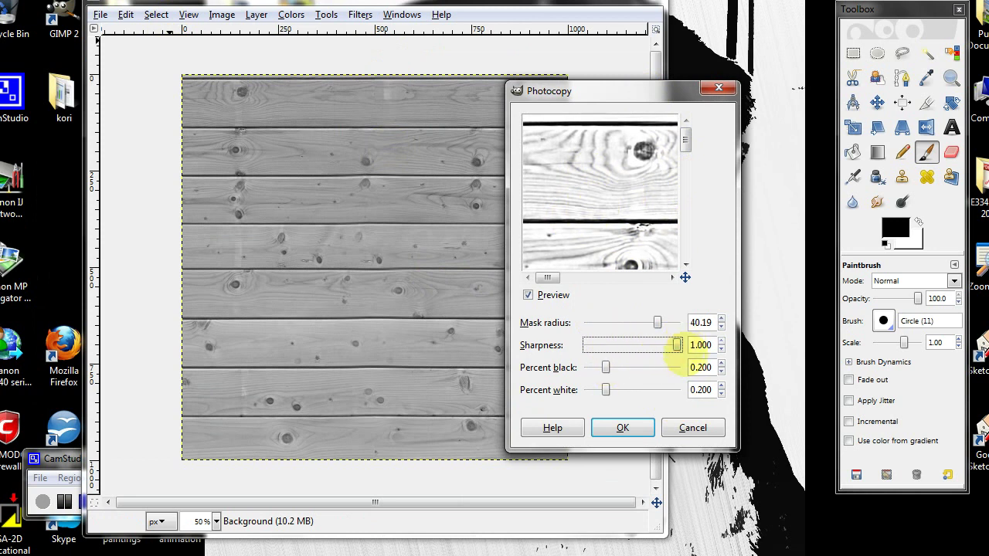
{"action": "left_click", "coordinate": [624, 425]}
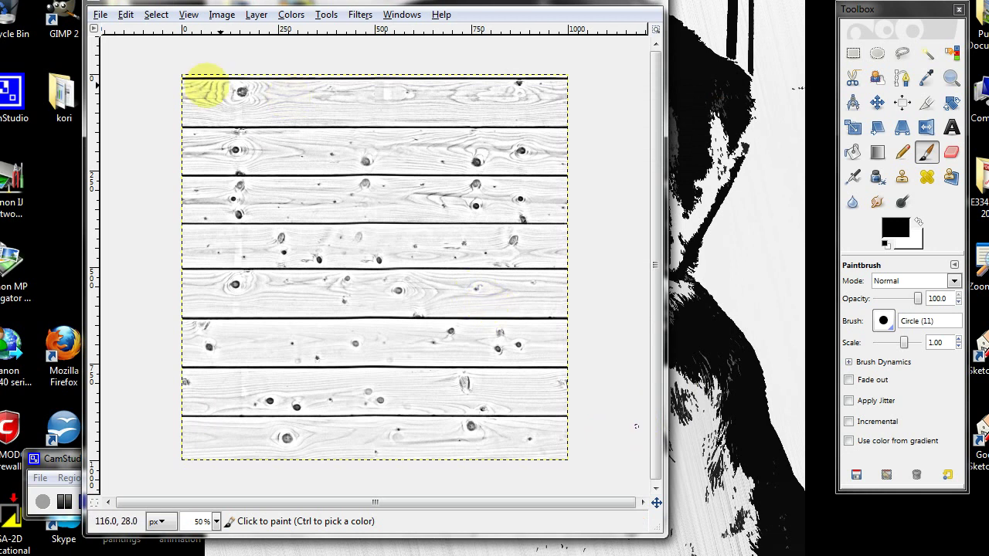
Save the image under the name planks 2 bump.jpg in the woodplanks folder, replacing the existing file
{"action": "left_click", "coordinate": [100, 15]}
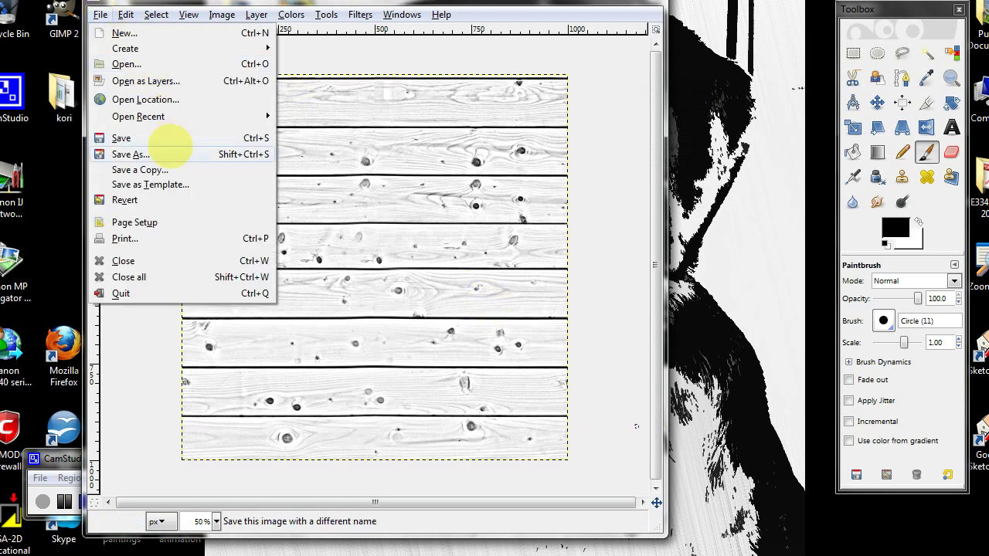
{"action": "left_click", "coordinate": [131, 154]}
{"action": "left_click", "coordinate": [419, 204]}
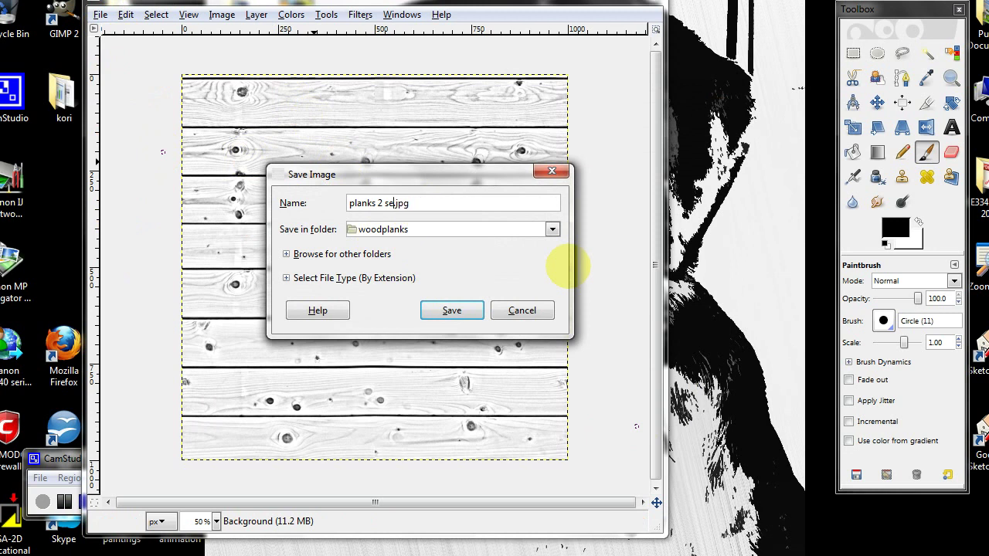
{"action": "key", "text": "BackSpace"}
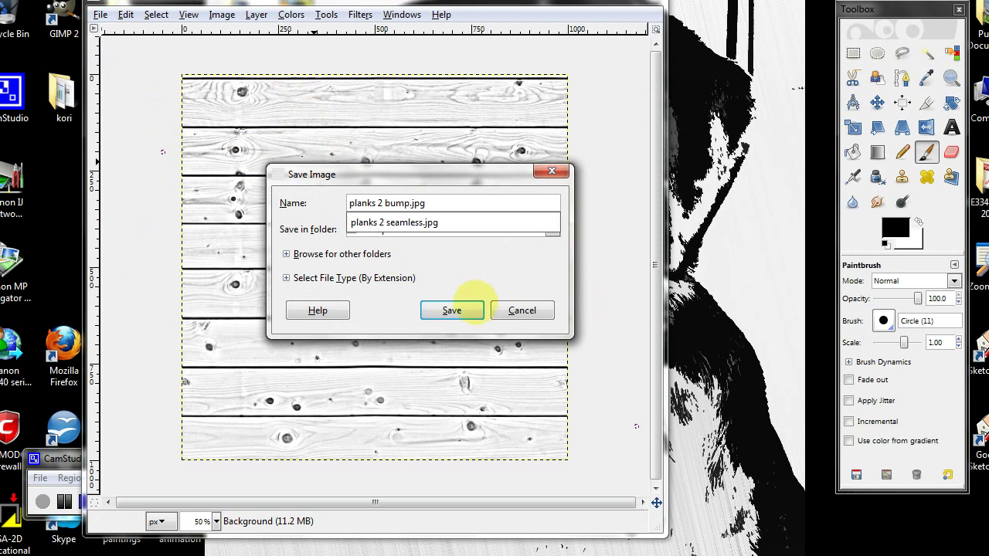
{"action": "left_click", "coordinate": [452, 309]}
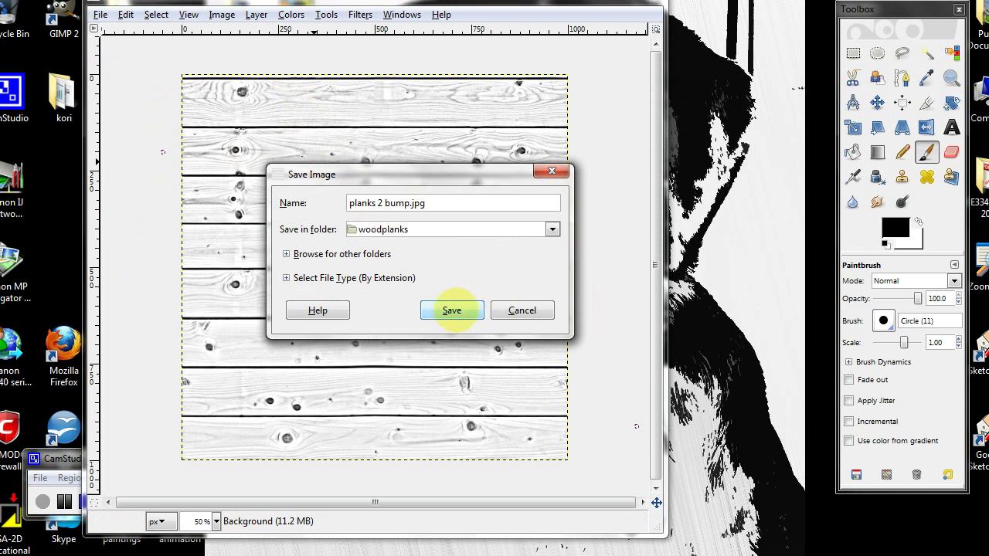
{"action": "left_click", "coordinate": [452, 310]}
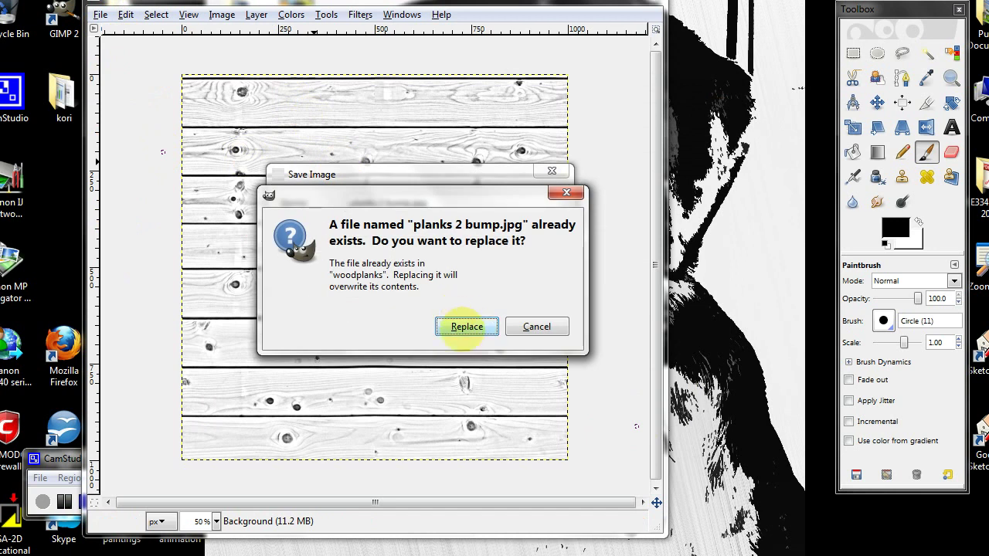
{"action": "left_click", "coordinate": [467, 326]}
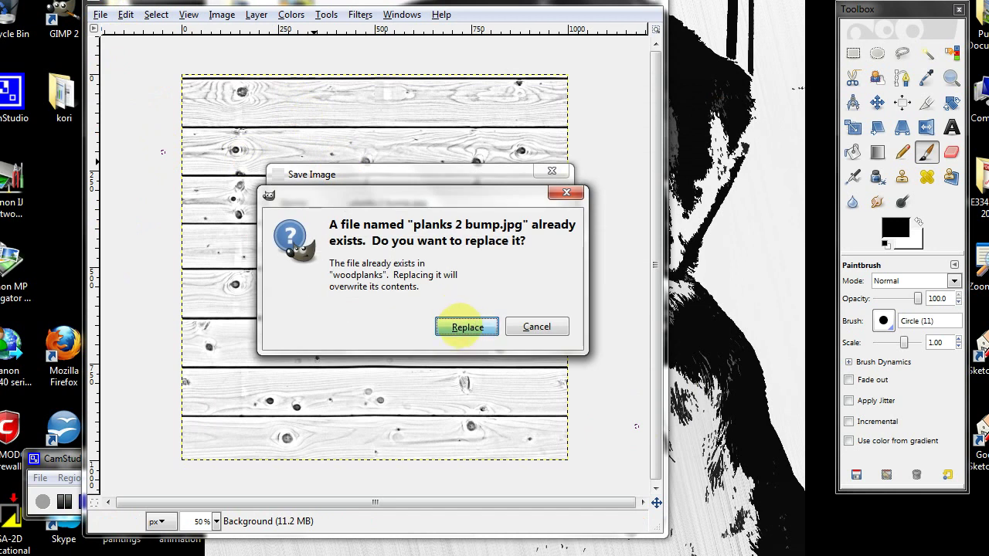
{"action": "left_click", "coordinate": [211, 286]}
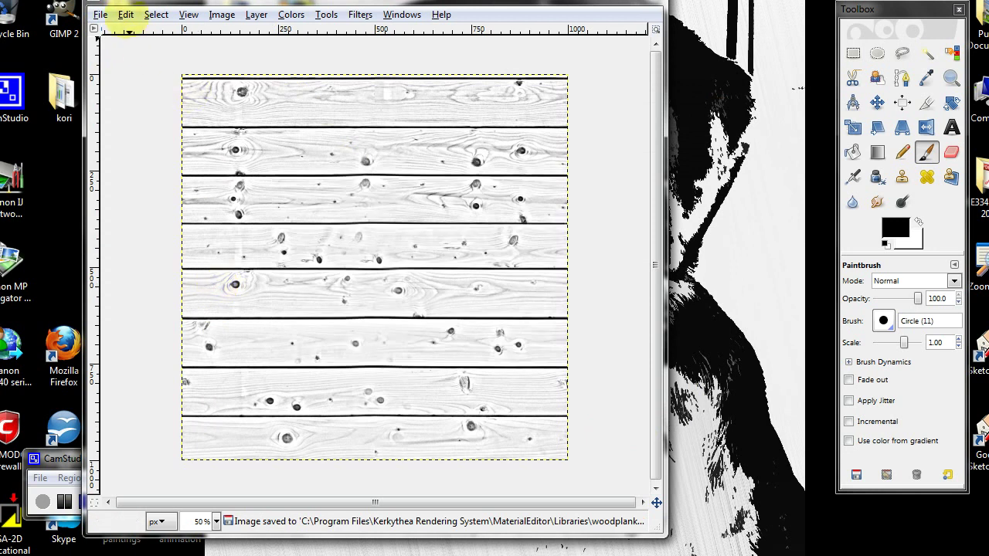
Undo the Photocopy filter and the grayscale conversion on the plank image
{"action": "left_click", "coordinate": [125, 15]}
{"action": "left_click", "coordinate": [141, 29]}
{"action": "key", "text": "ctrl+z"}
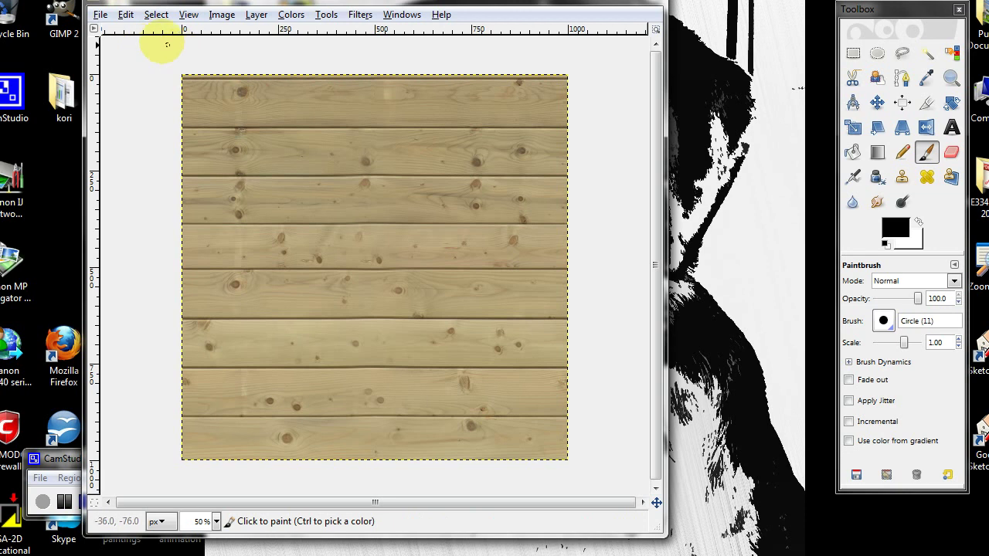
Save the colour plank image as planks 2 TBG.jpg in the woodplanks folder
{"action": "left_click", "coordinate": [101, 14]}
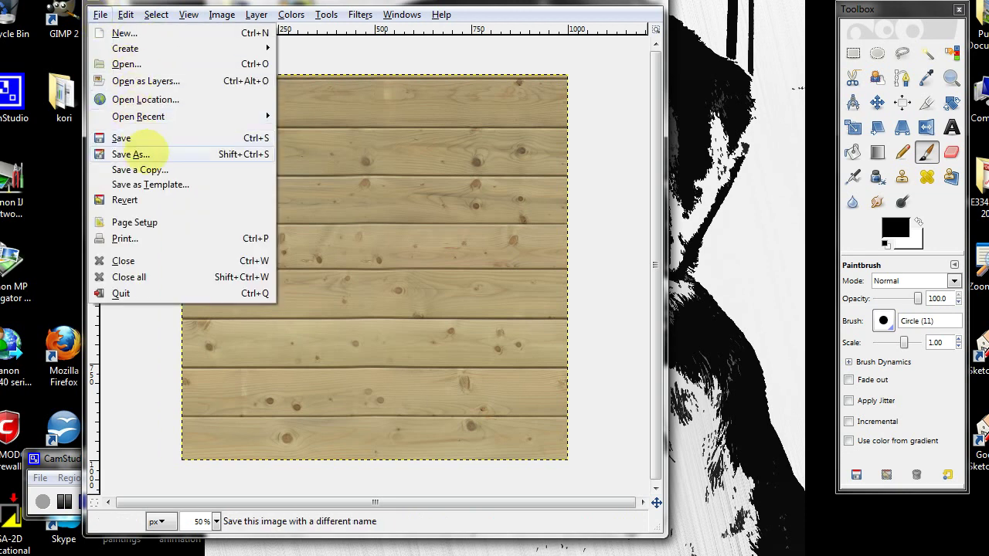
{"action": "left_click", "coordinate": [85, 154]}
{"action": "left_click", "coordinate": [386, 203]}
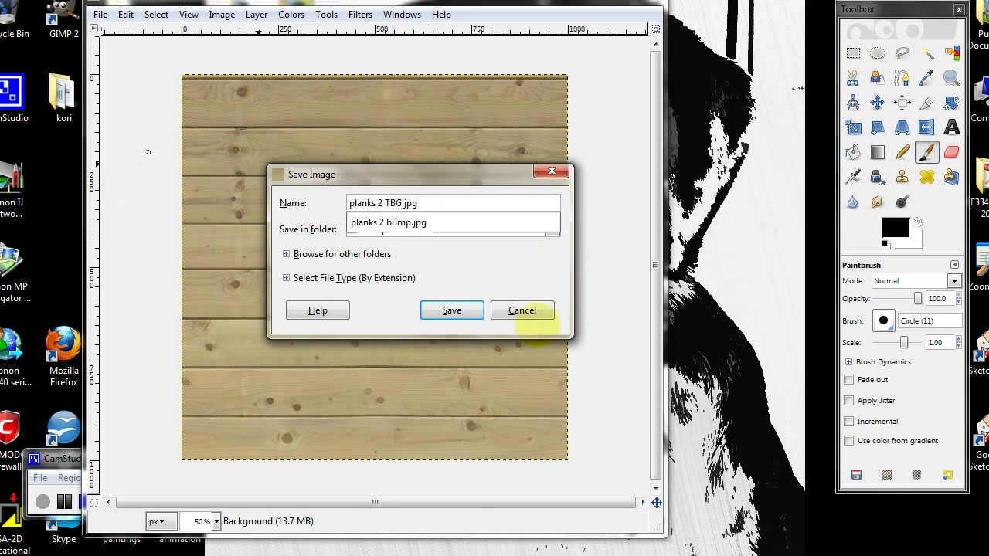
{"action": "left_click", "coordinate": [452, 309]}
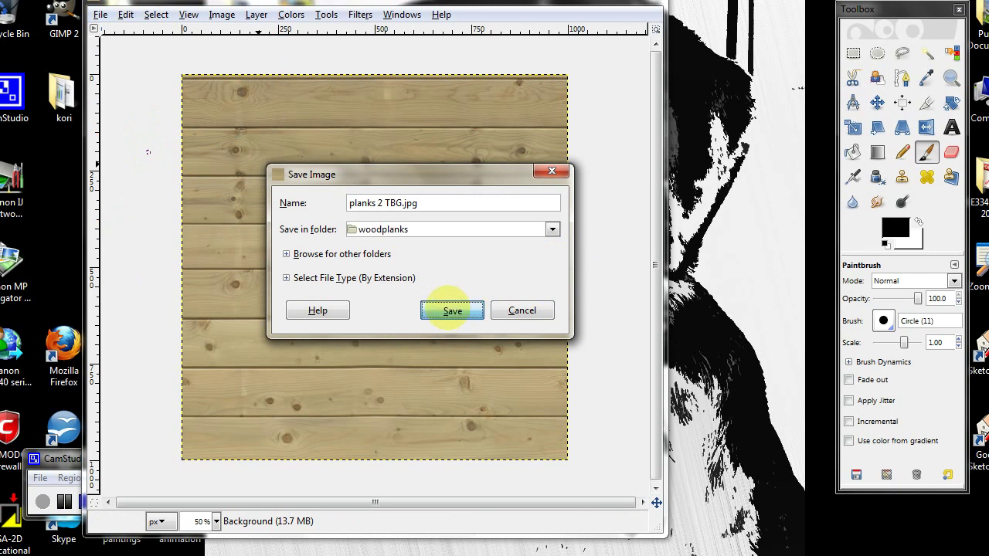
{"action": "left_click", "coordinate": [114, 189]}
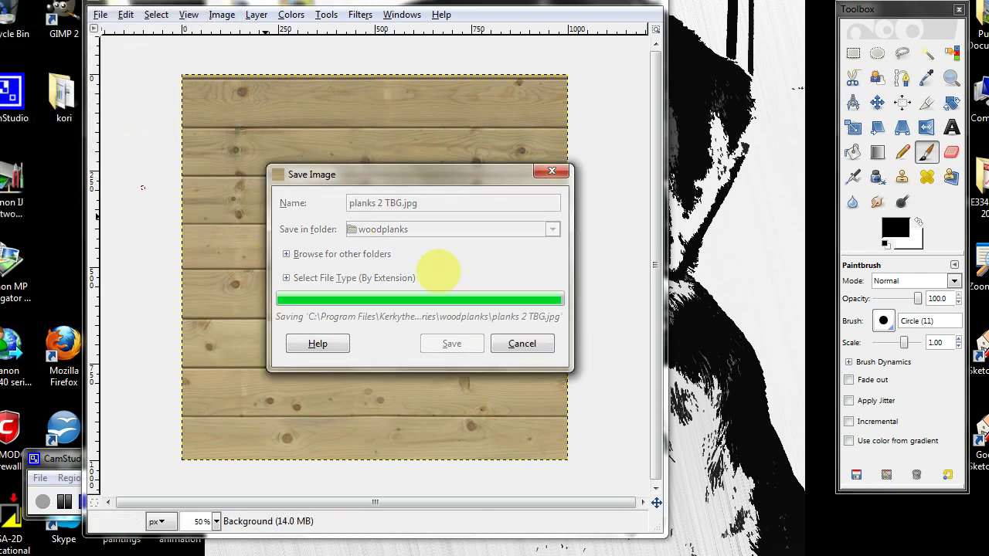
Sharpen the plank image with Unsharp Mask at radius 5.0, amount 0.50 and threshold 0
{"action": "left_click", "coordinate": [126, 14]}
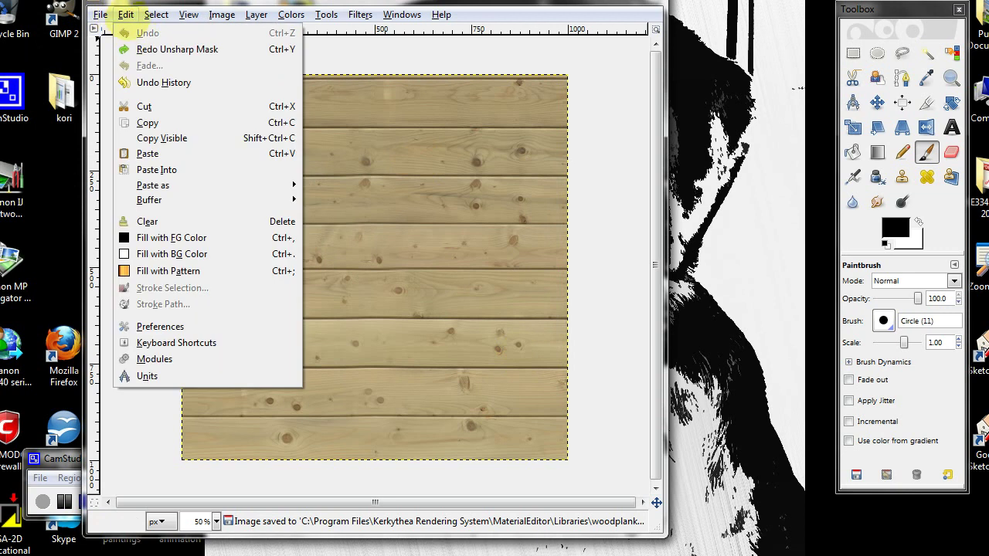
{"action": "left_click", "coordinate": [433, 86]}
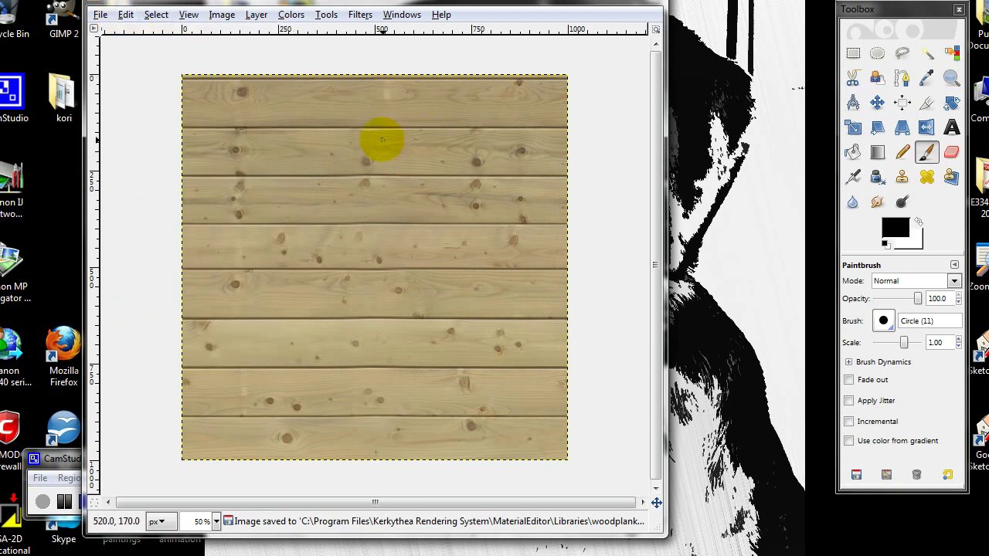
{"action": "left_click", "coordinate": [360, 14]}
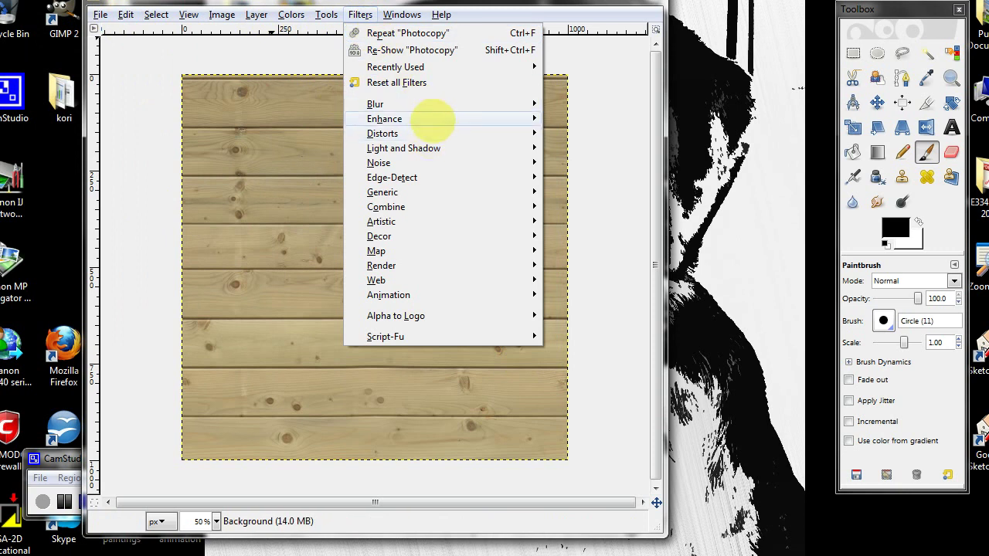
{"action": "mouse_move", "coordinate": [430, 119]}
{"action": "left_click", "coordinate": [595, 222]}
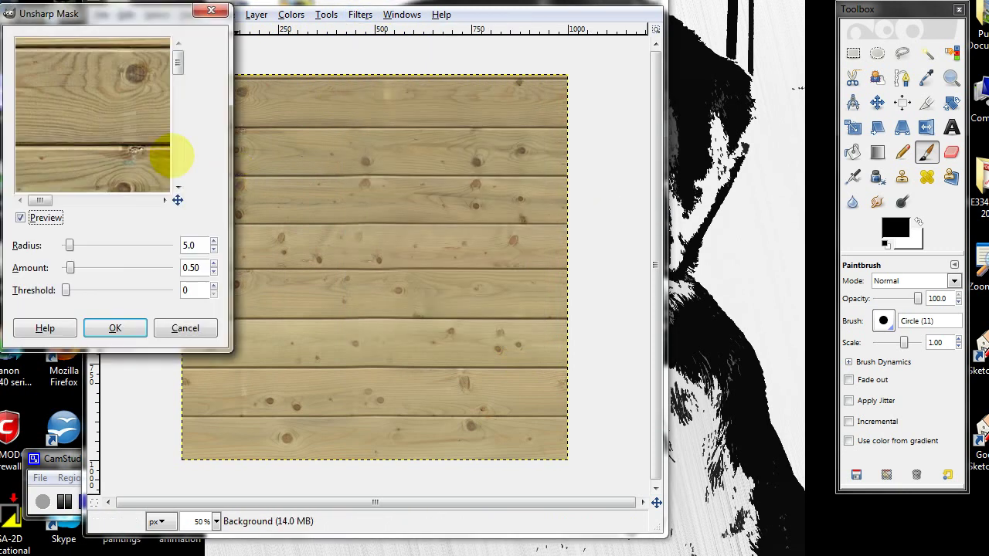
{"action": "left_click", "coordinate": [117, 327]}
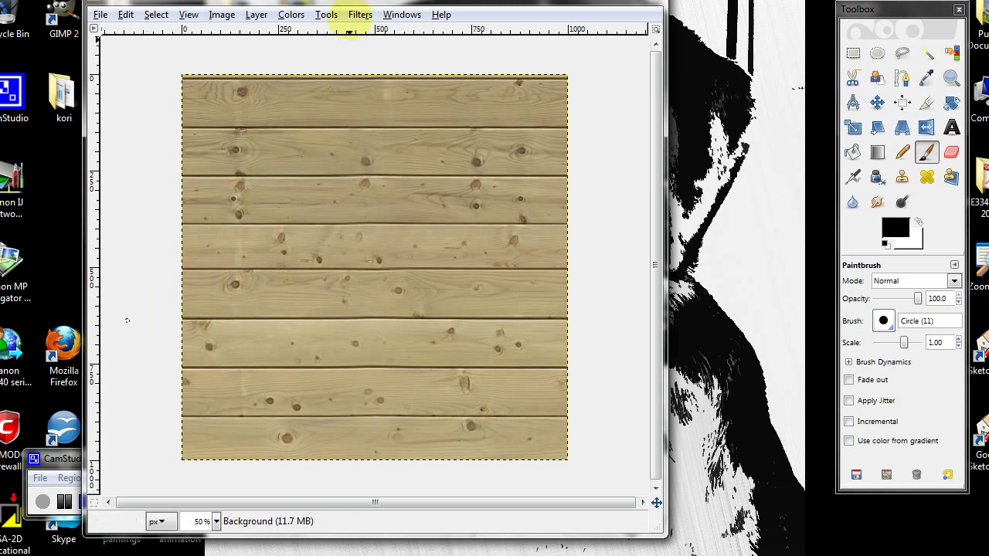
Convert the plank image with the Normalmap filter, using Sobel 3x3, minimum Z 0.50000 and scale 1.00000
{"action": "left_click", "coordinate": [353, 14]}
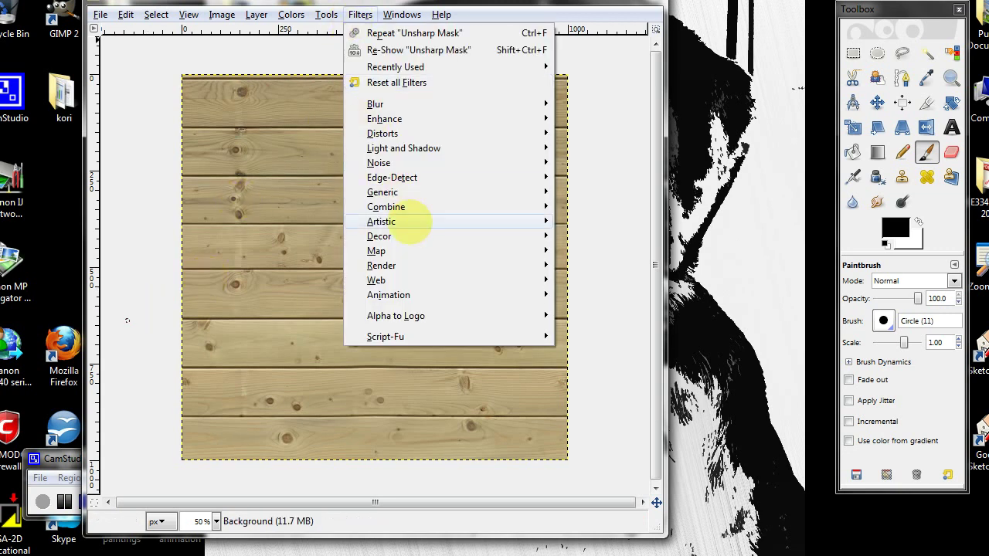
{"action": "mouse_move", "coordinate": [416, 247]}
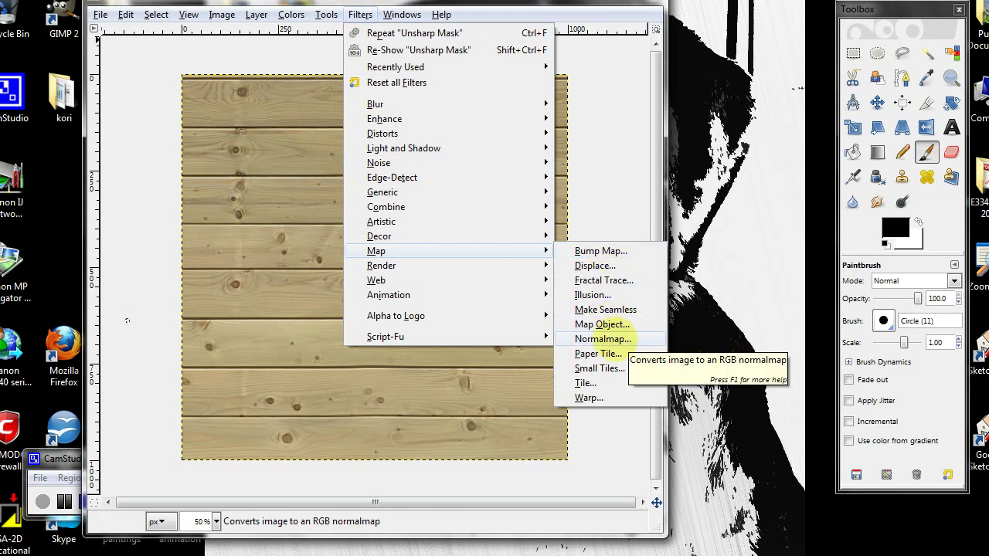
{"action": "left_click", "coordinate": [603, 338]}
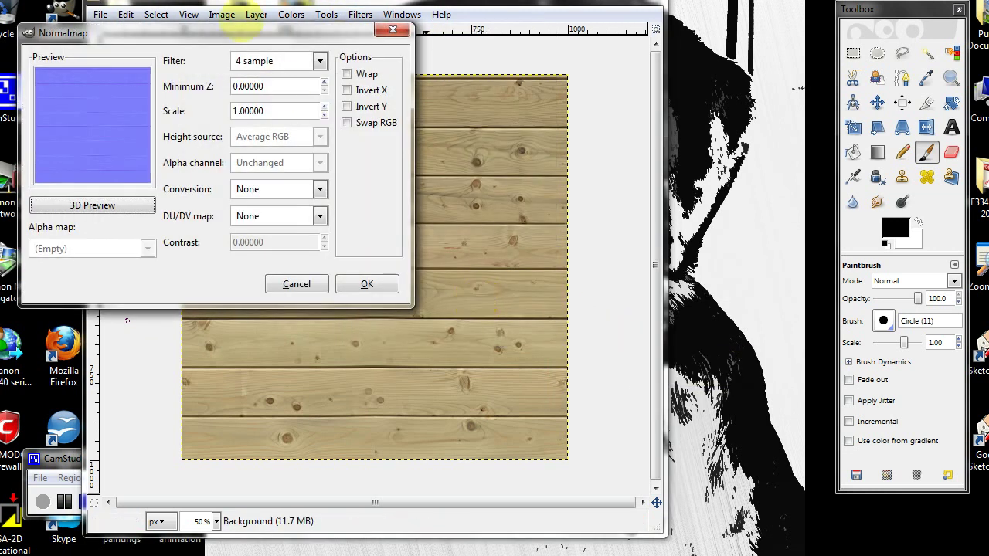
{"action": "left_click_drag", "start_coordinate": [242, 30], "coordinate": [489, 105]}
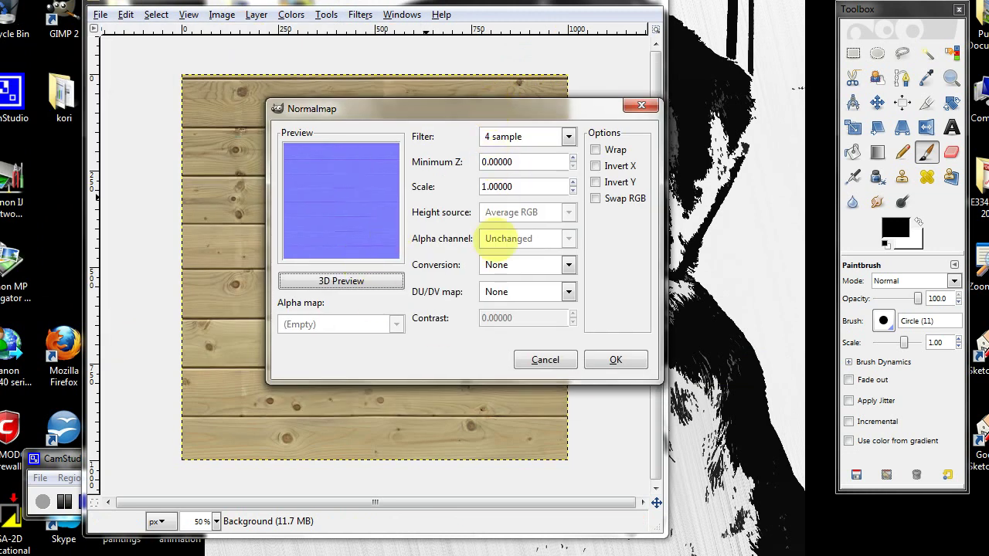
{"action": "left_click", "coordinate": [562, 136]}
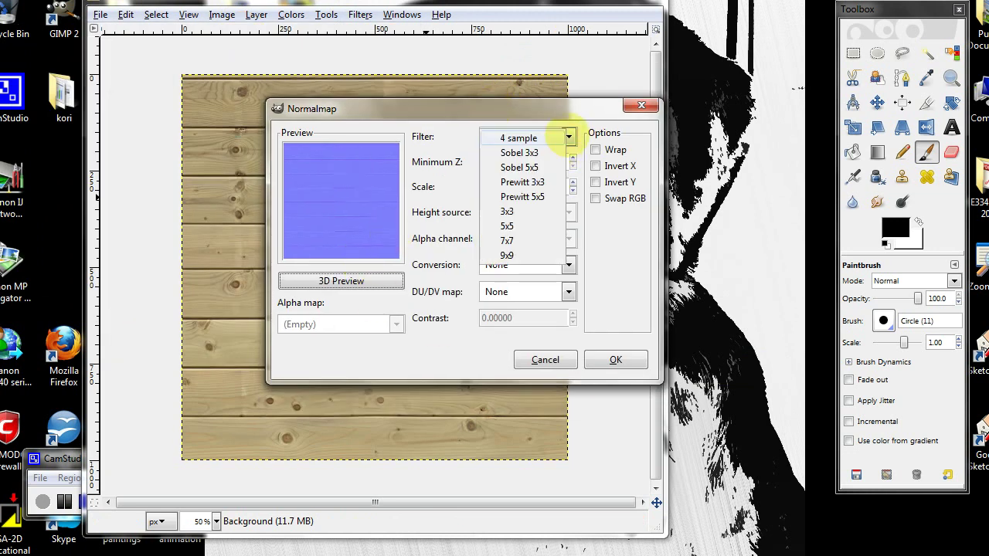
{"action": "left_click", "coordinate": [533, 153]}
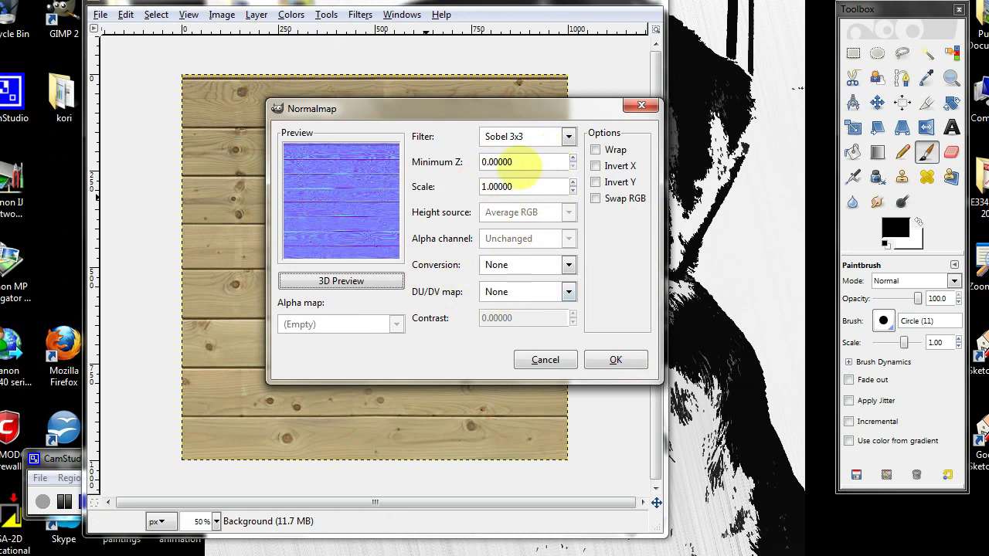
{"action": "left_click_drag", "start_coordinate": [511, 161], "coordinate": [460, 162]}
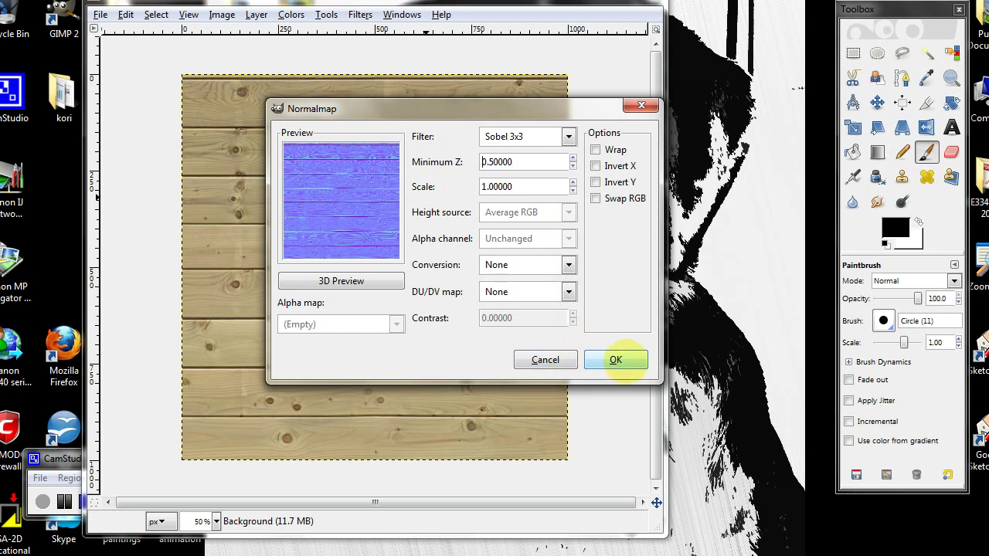
{"action": "left_click", "coordinate": [615, 360]}
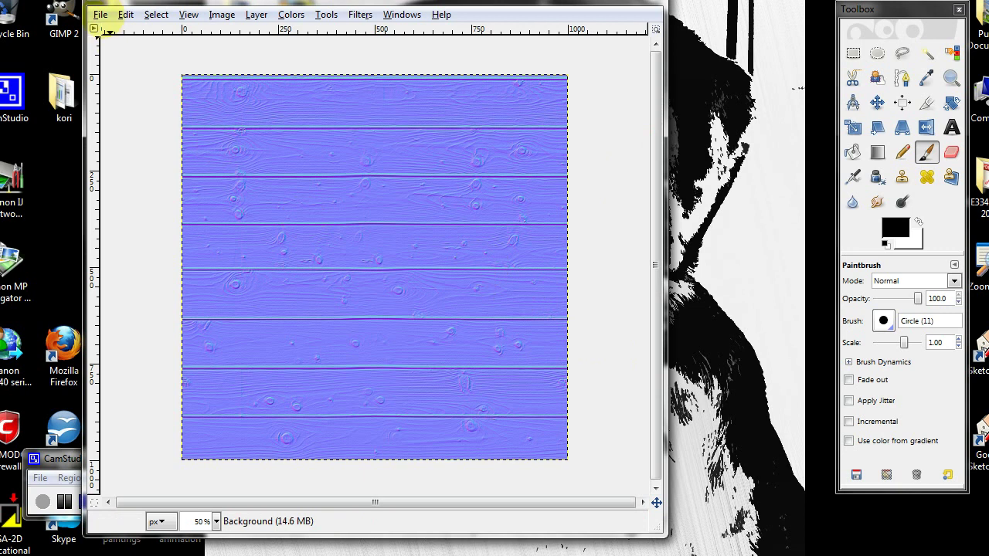
Save the normal map as planks 2 TBG normal map.jpg in the woodplanks folder
{"action": "left_click", "coordinate": [100, 15]}
{"action": "left_click", "coordinate": [124, 155]}
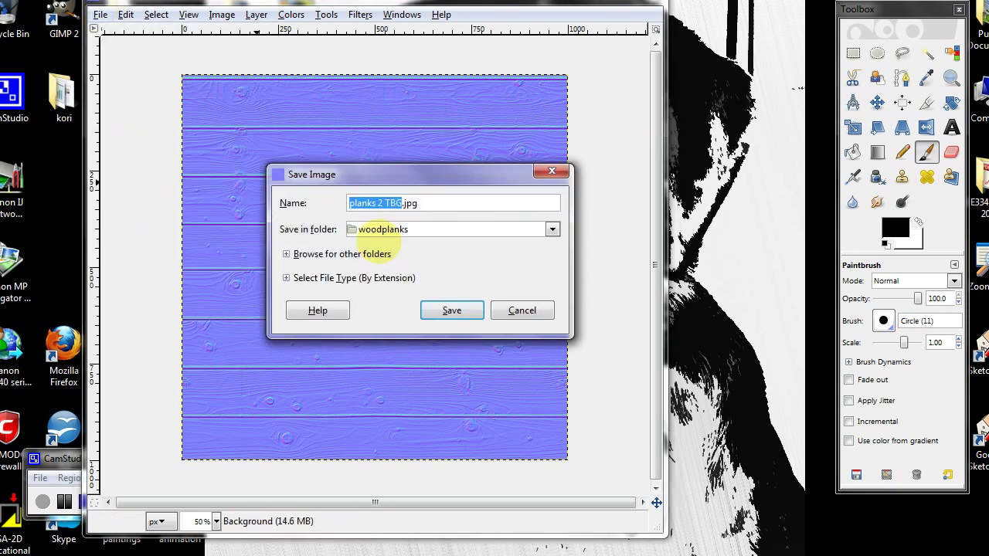
{"action": "left_click", "coordinate": [395, 203]}
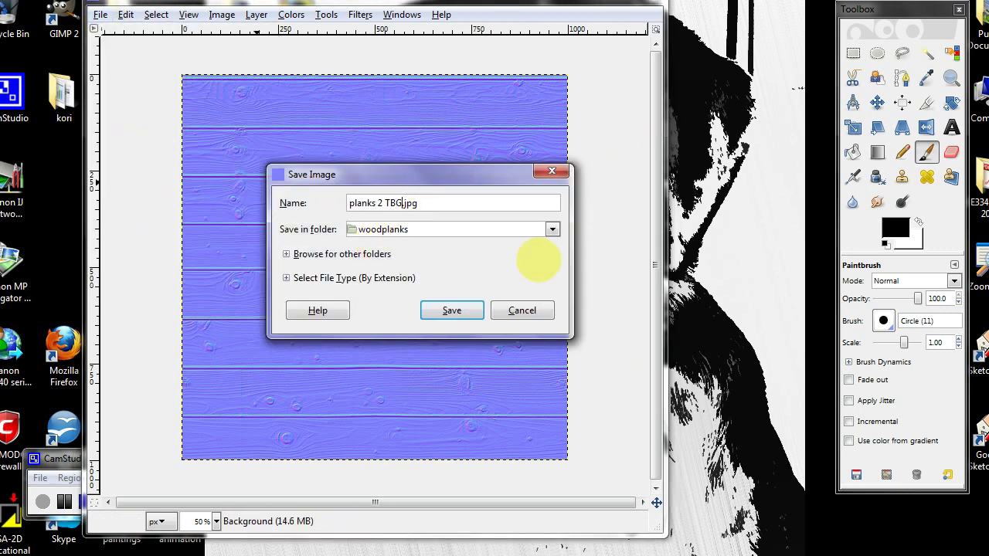
{"action": "type", "text": "normal map"}
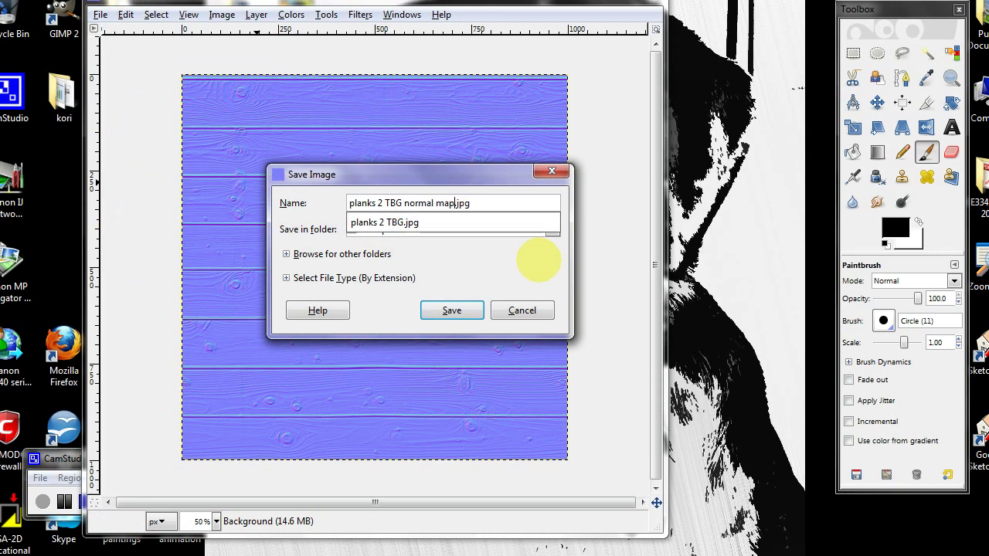
{"action": "left_click", "coordinate": [451, 309]}
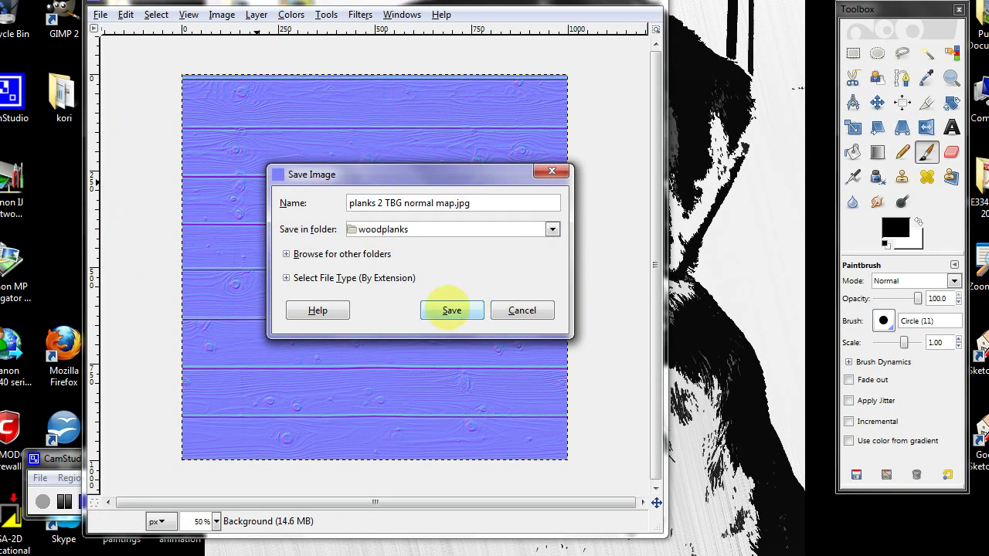
{"action": "left_click", "coordinate": [452, 310]}
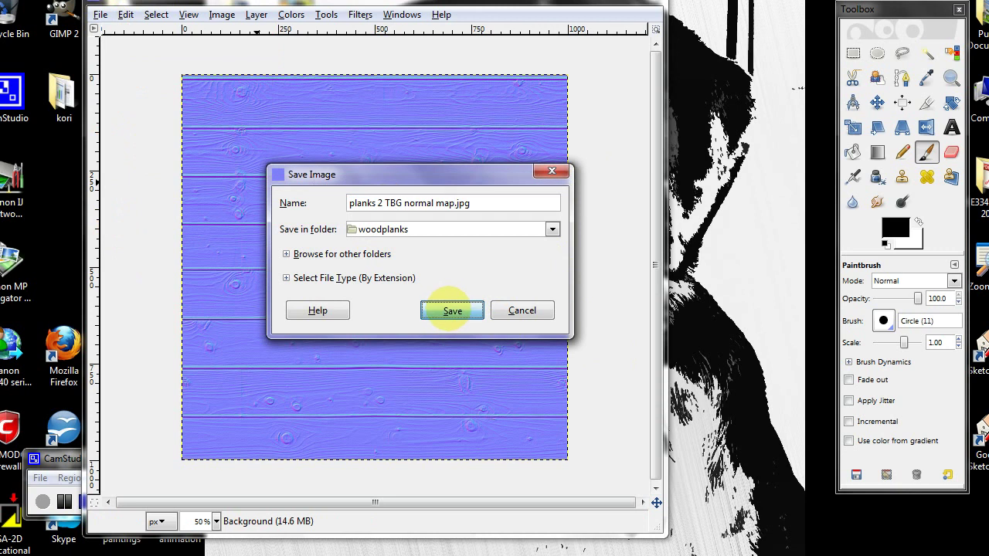
{"action": "left_click", "coordinate": [173, 248]}
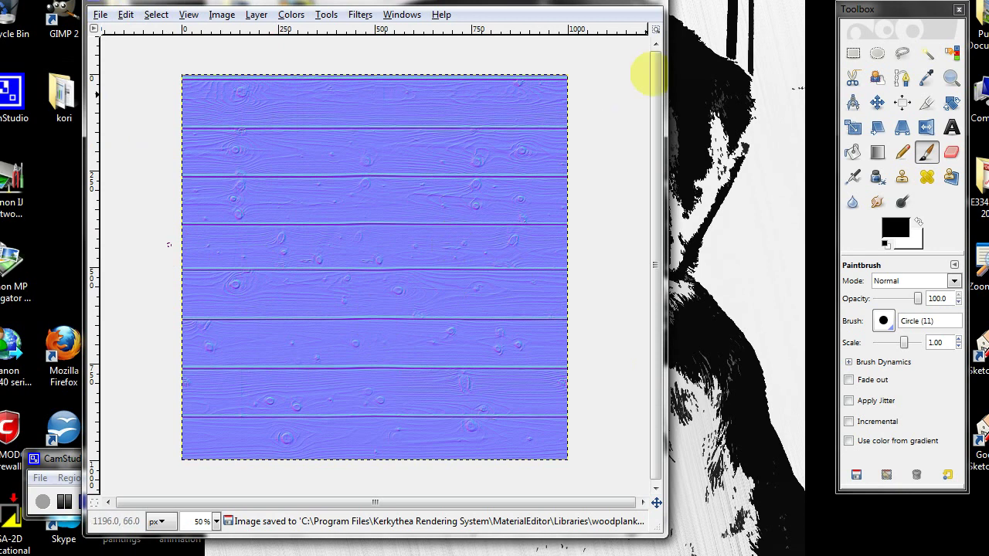
Close the normal map image and all remaining GIMP windows
{"action": "left_click", "coordinate": [648, 7]}
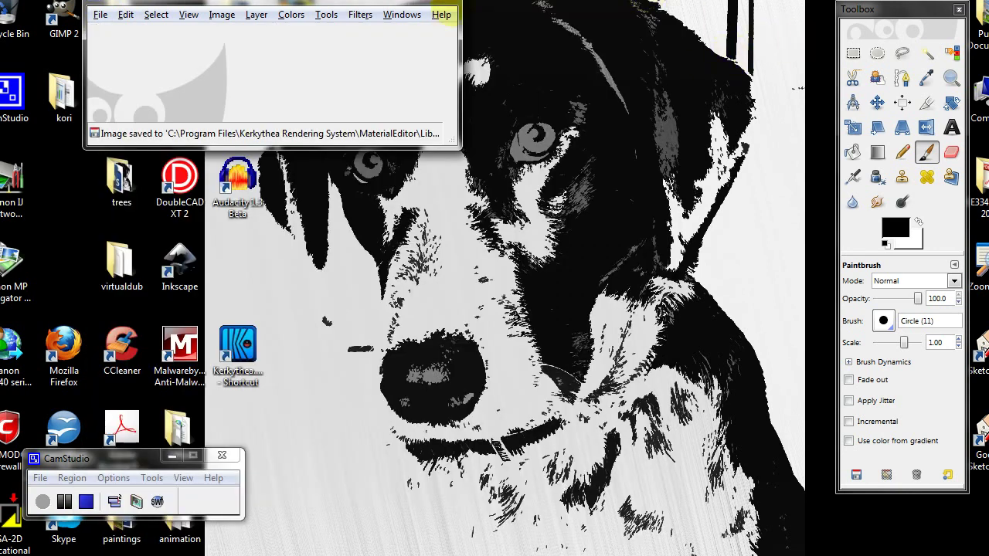
{"action": "key", "text": "ctrl+w"}
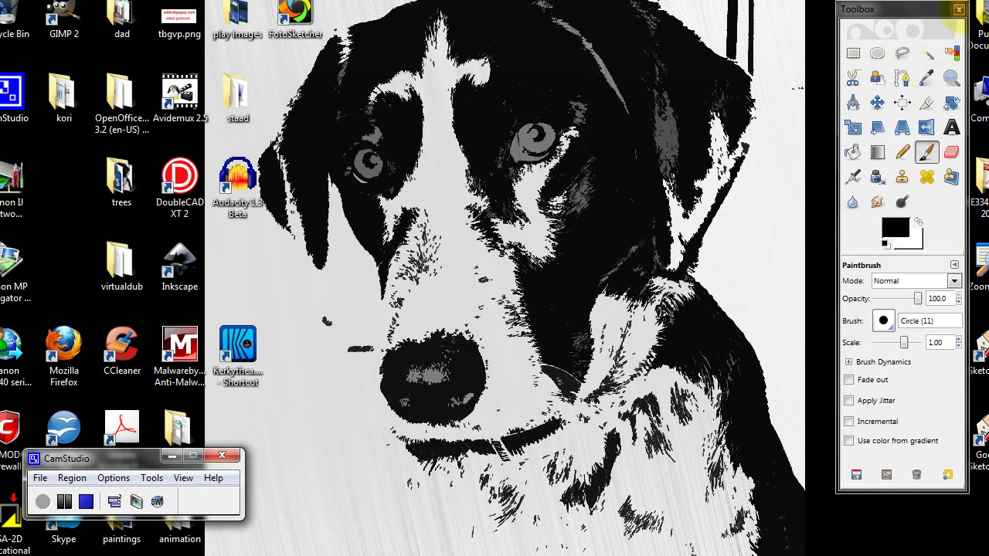
{"action": "left_click", "coordinate": [959, 9]}
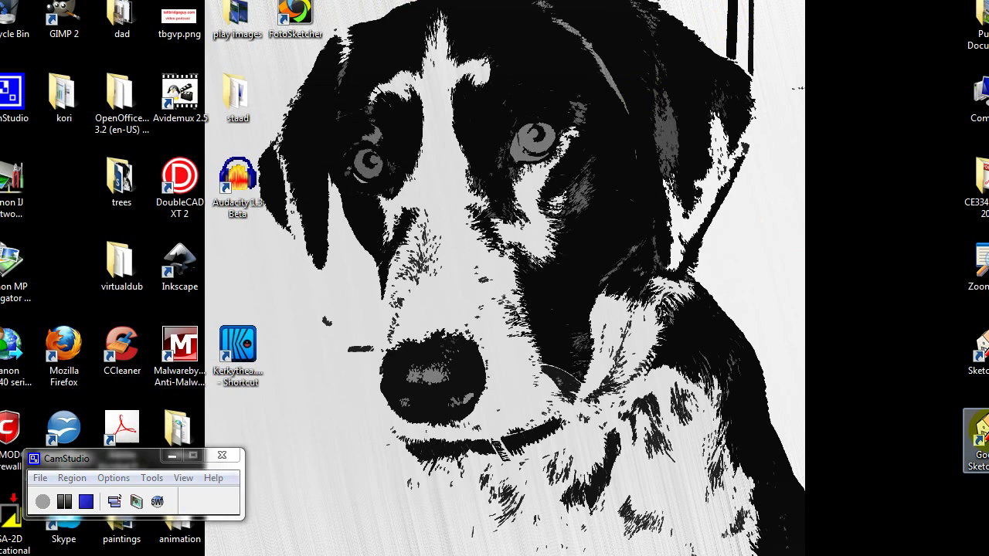
Launch Google SketchUp and delete the default human figure from the empty model
{"action": "double_click", "coordinate": [977, 439]}
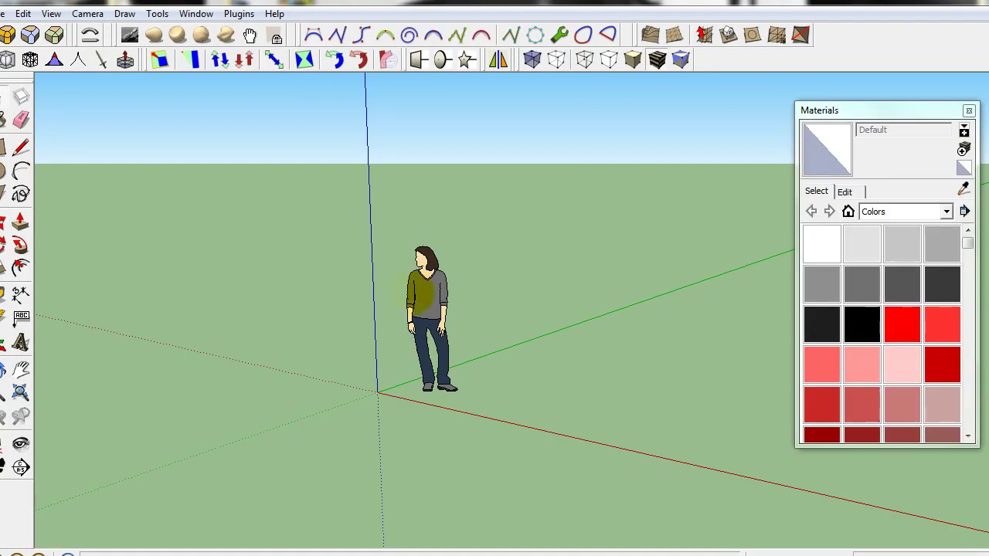
{"action": "left_click", "coordinate": [455, 325]}
{"action": "key", "text": "Delete"}
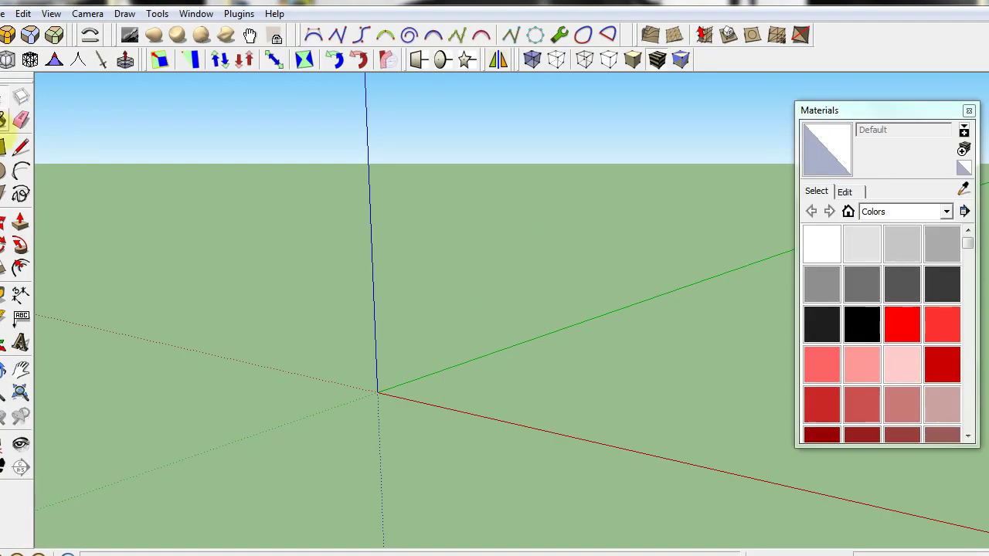
Draw a ground rectangle from the origin and raise it with Push/Pull into a closed box
{"action": "left_click", "coordinate": [3, 147]}
{"action": "left_click", "coordinate": [377, 393]}
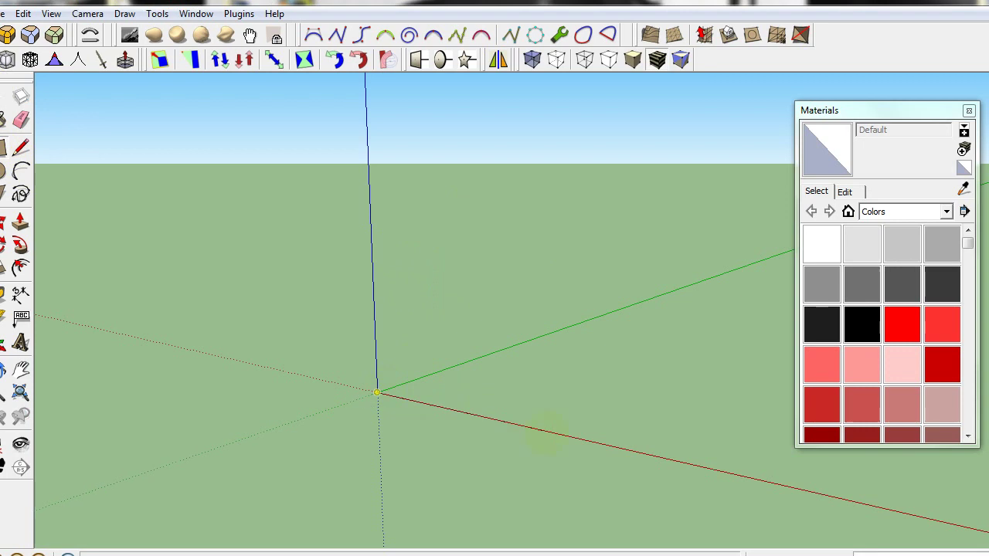
{"action": "left_click", "coordinate": [632, 391]}
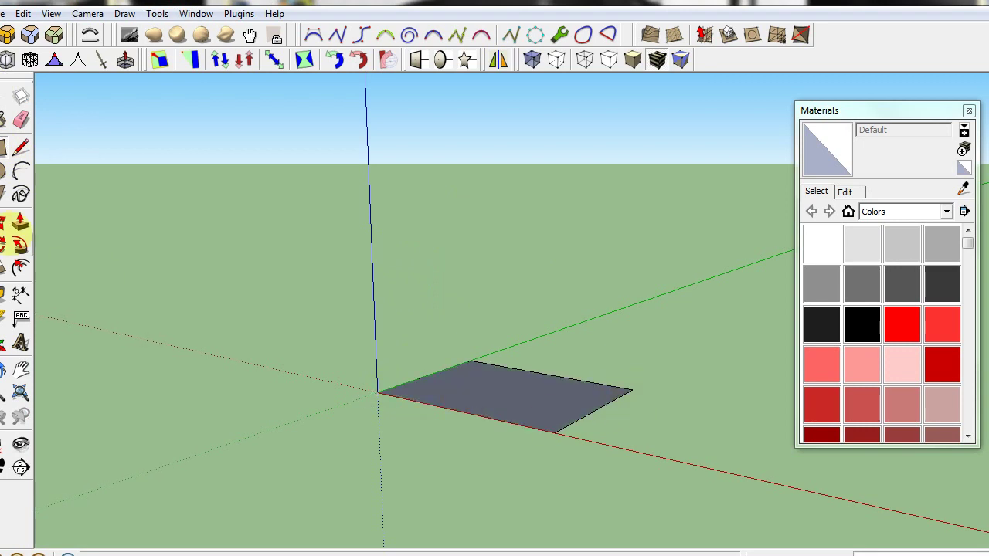
{"action": "left_click", "coordinate": [21, 222]}
{"action": "left_click", "coordinate": [530, 393]}
{"action": "left_click", "coordinate": [514, 287]}
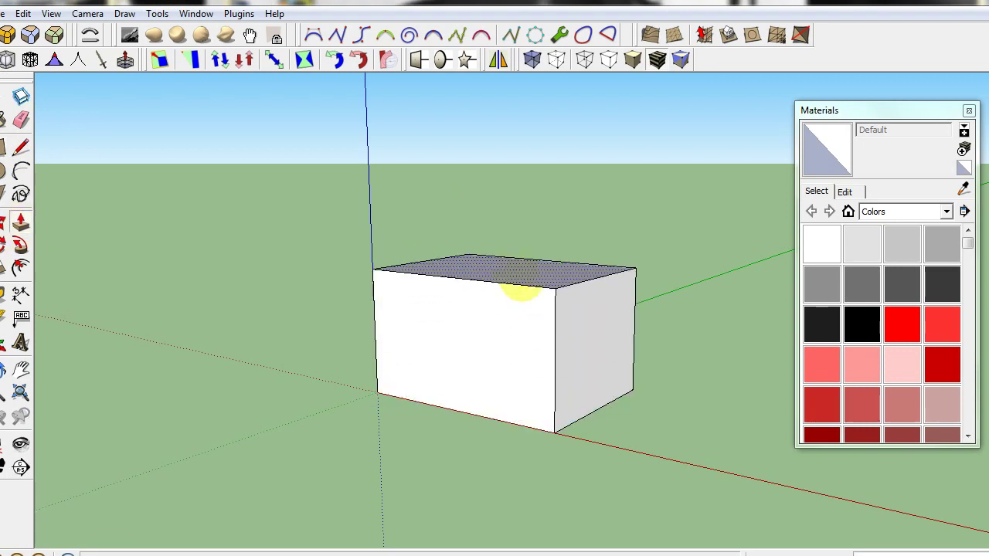
Split the box's front and top faces with lines running up from the front bottom edge's midpoint and across the top
{"action": "middle_click_drag", "start_coordinate": [536, 320], "coordinate": [536, 364]}
{"action": "scroll", "coordinate": [536, 364], "scroll_direction": "up", "scroll_amount": 2}
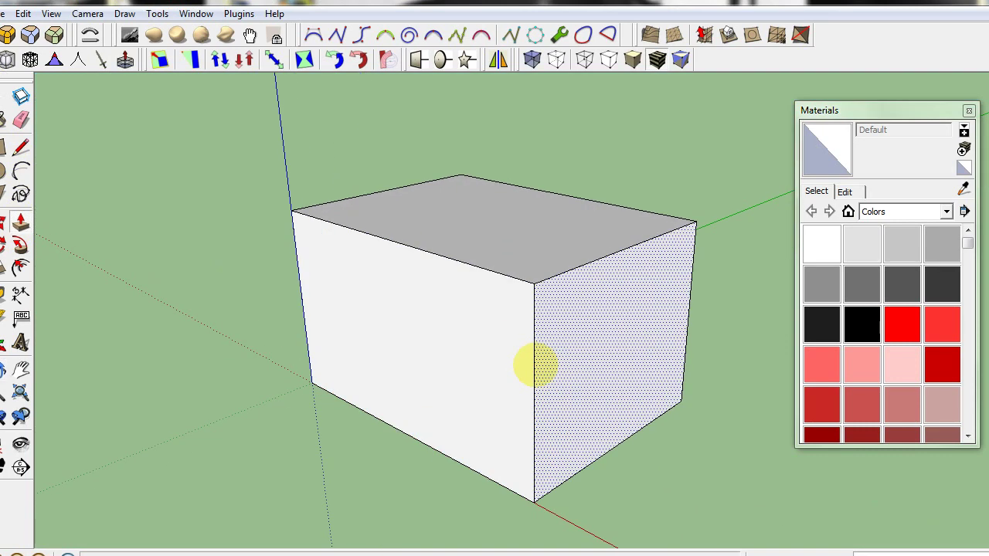
{"action": "left_click", "coordinate": [20, 147]}
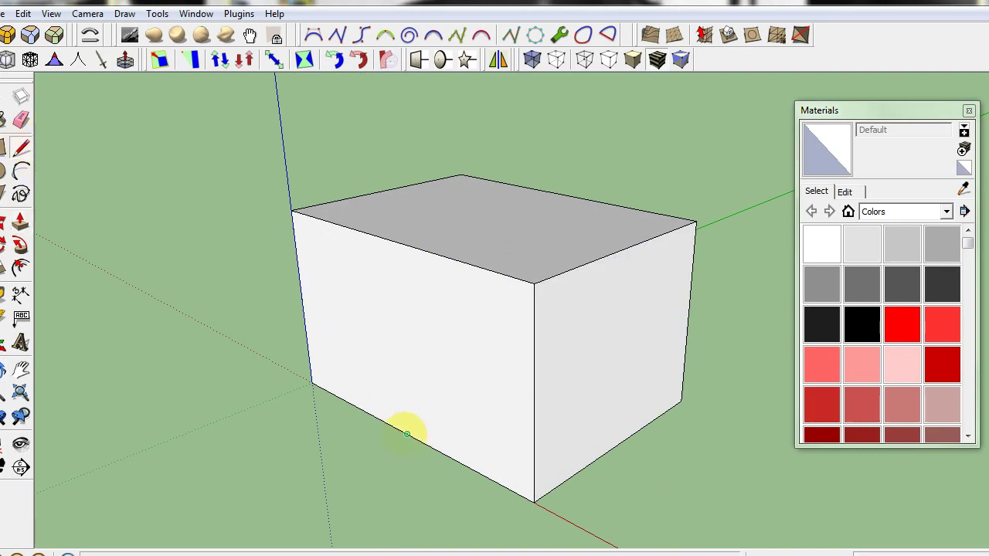
{"action": "left_click", "coordinate": [407, 434]}
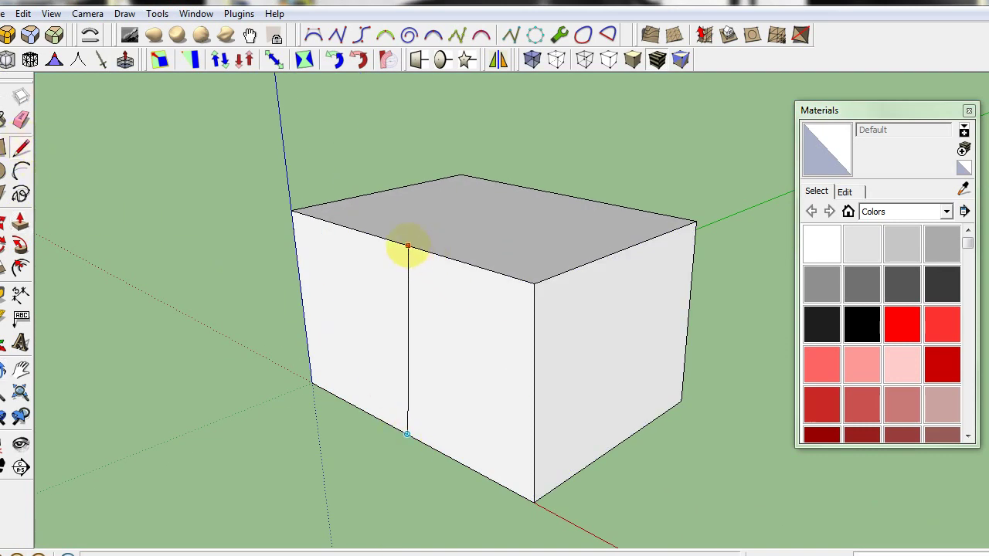
{"action": "left_click", "coordinate": [394, 242]}
{"action": "left_click", "coordinate": [394, 242]}
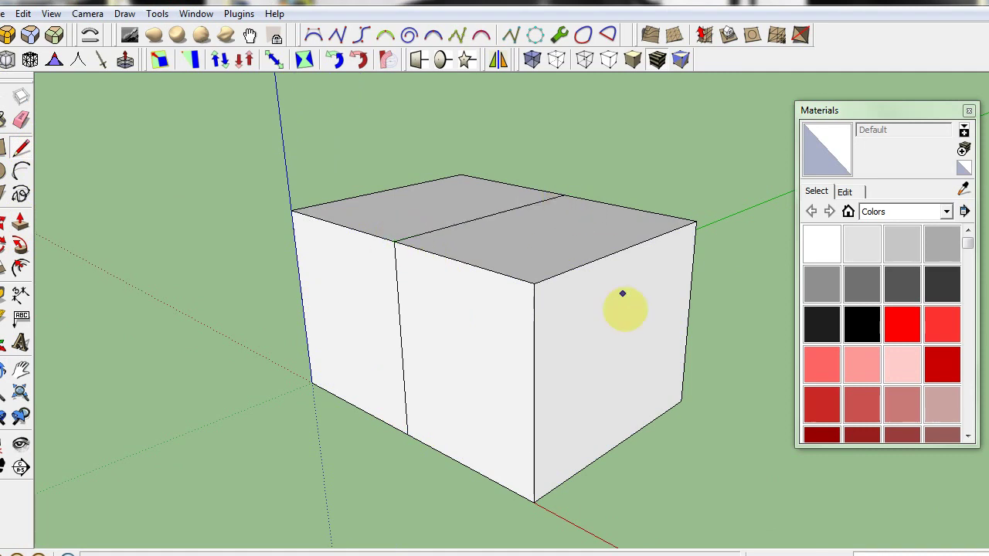
Split the box's side face with a vertical line and paint its near section plus the front and top sections beside the blue axis red Color_A01
{"action": "left_click", "coordinate": [616, 446]}
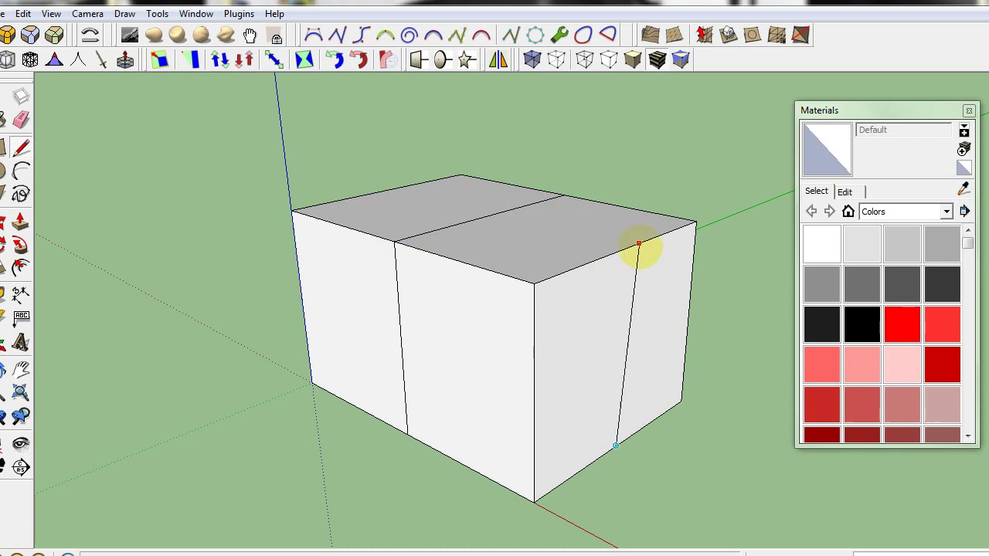
{"action": "left_click", "coordinate": [625, 249]}
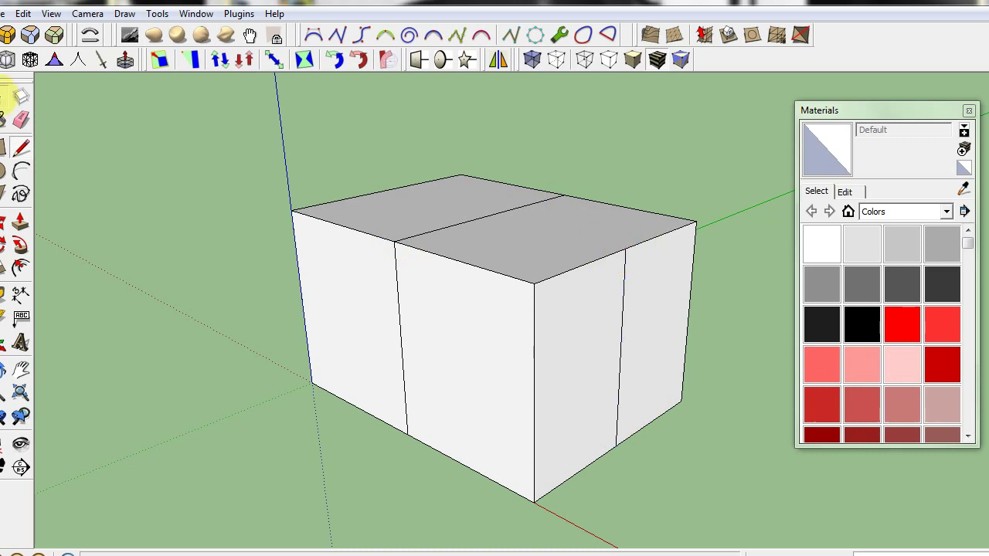
{"action": "left_click", "coordinate": [902, 325]}
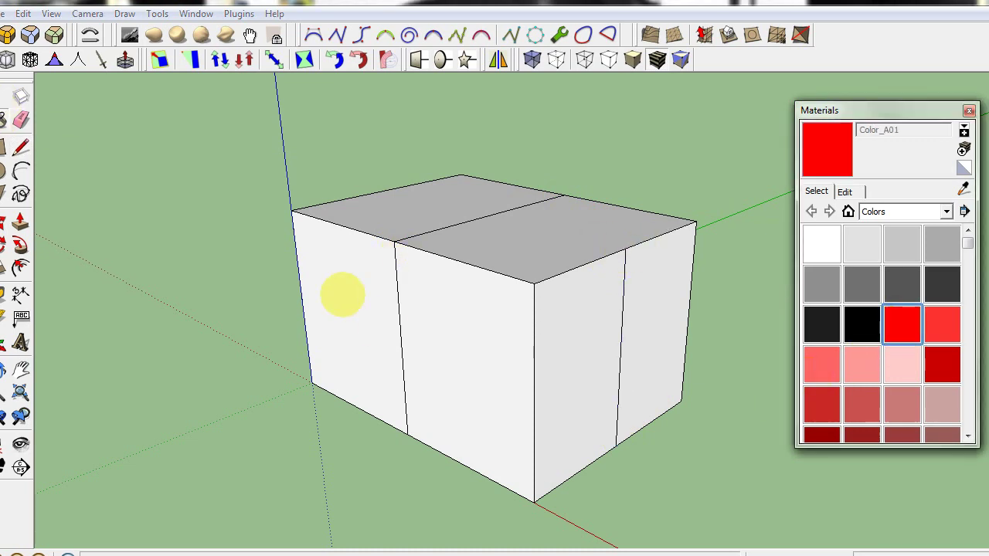
{"action": "left_click", "coordinate": [340, 294]}
{"action": "left_click", "coordinate": [420, 224]}
{"action": "left_click", "coordinate": [569, 320]}
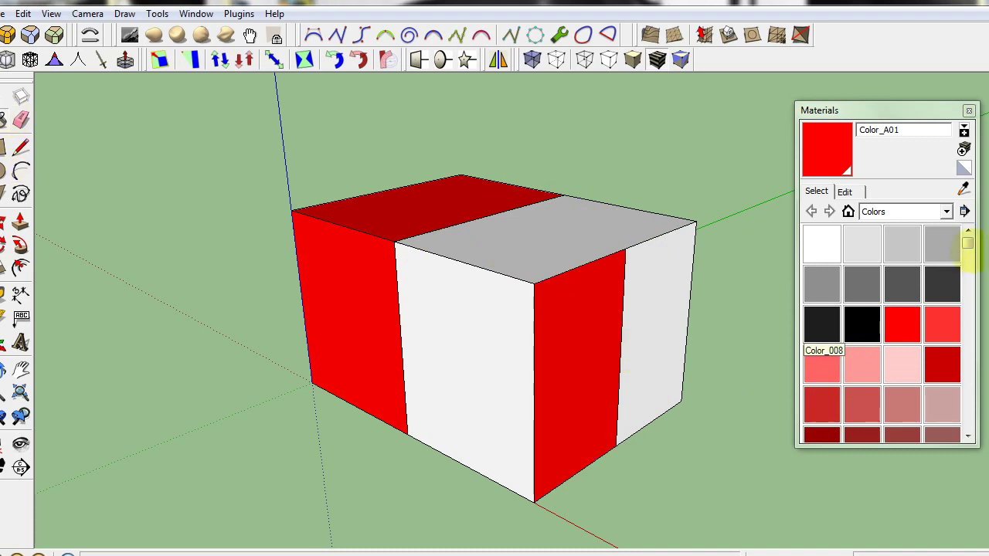
Paint the remaining unpainted front, side and top sections of the box with orange Color_C01
{"action": "left_click_drag", "start_coordinate": [967, 244], "coordinate": [967, 275]}
{"action": "left_click", "coordinate": [821, 289]}
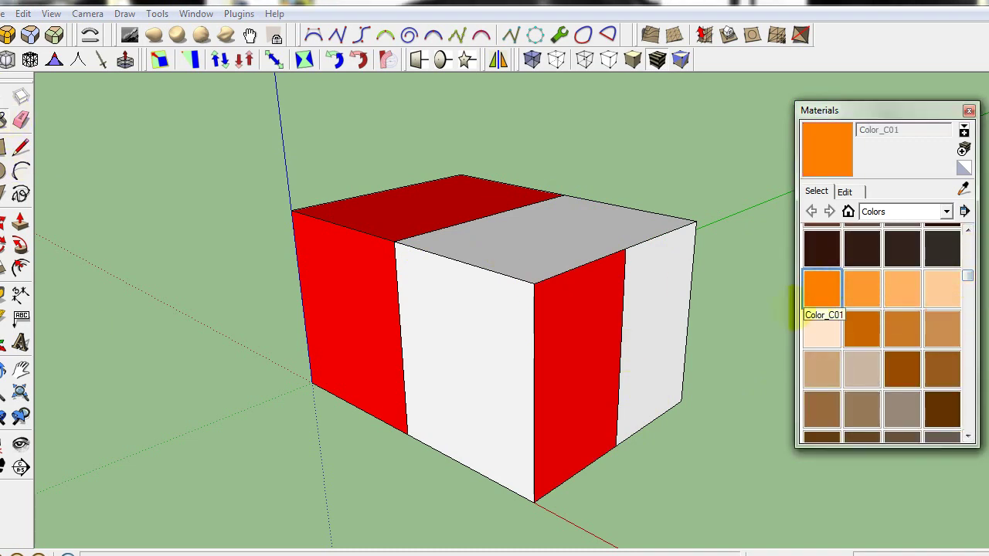
{"action": "left_click", "coordinate": [474, 320]}
{"action": "left_click", "coordinate": [657, 309]}
{"action": "left_click", "coordinate": [582, 244]}
{"action": "scroll", "coordinate": [606, 541], "scroll_direction": "up", "scroll_amount": 3}
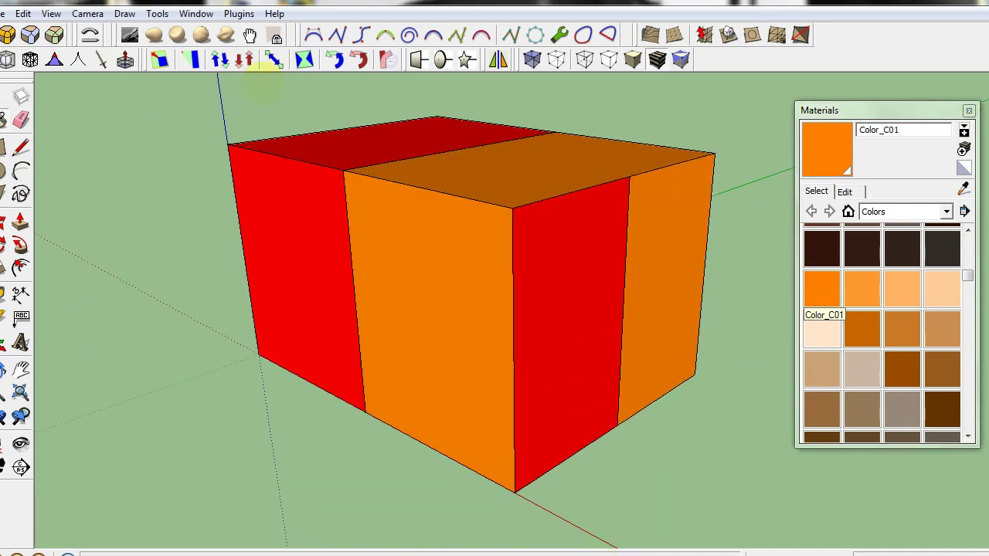
Export the model with the Kerkythea Exporter using its default options, naming the file cube TBG in the 3dfun folder
{"action": "left_click", "coordinate": [238, 13]}
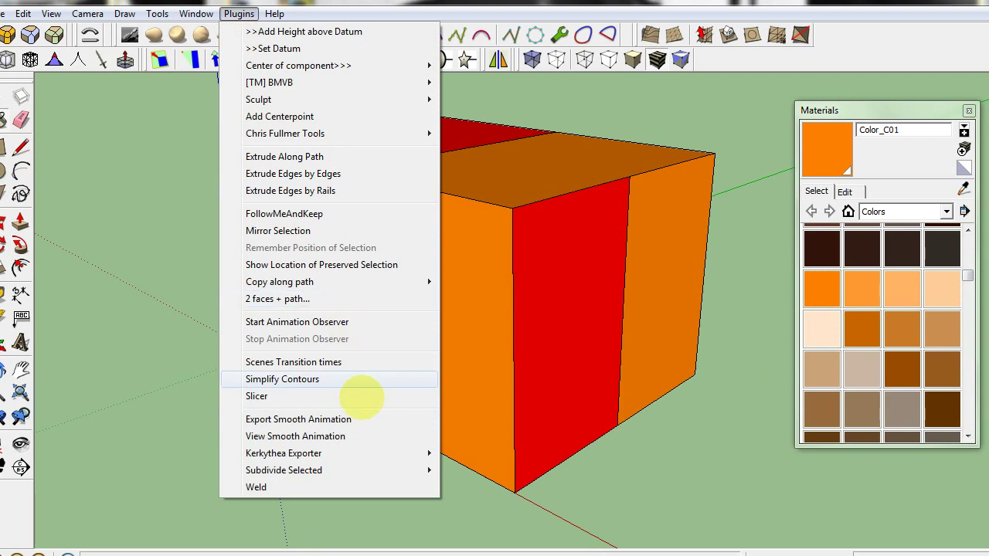
{"action": "mouse_move", "coordinate": [285, 454]}
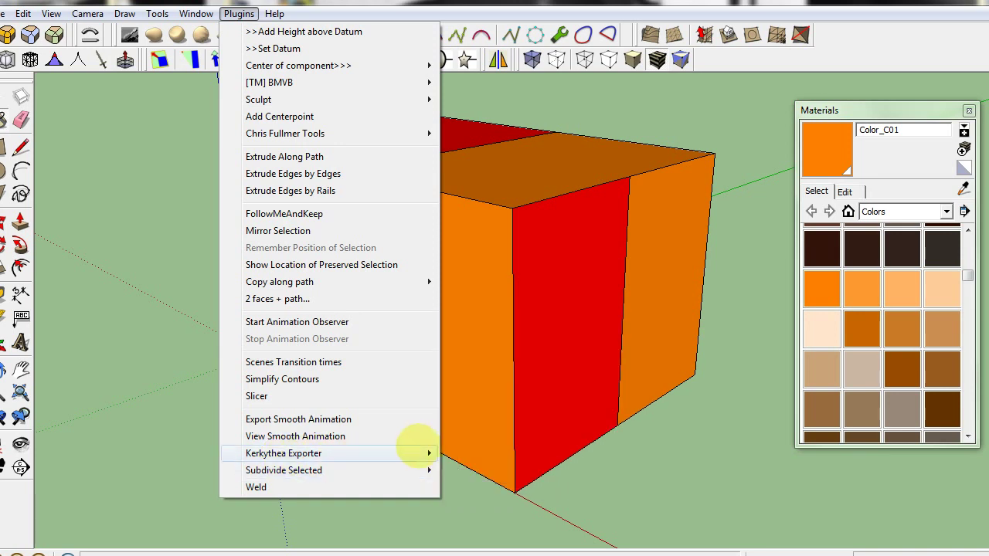
{"action": "left_click", "coordinate": [479, 320]}
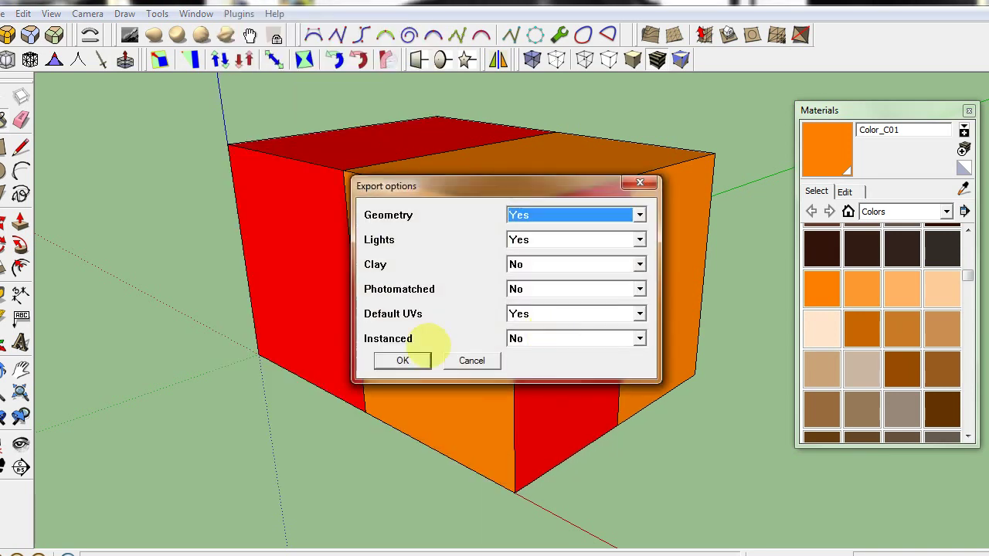
{"action": "left_click", "coordinate": [415, 357]}
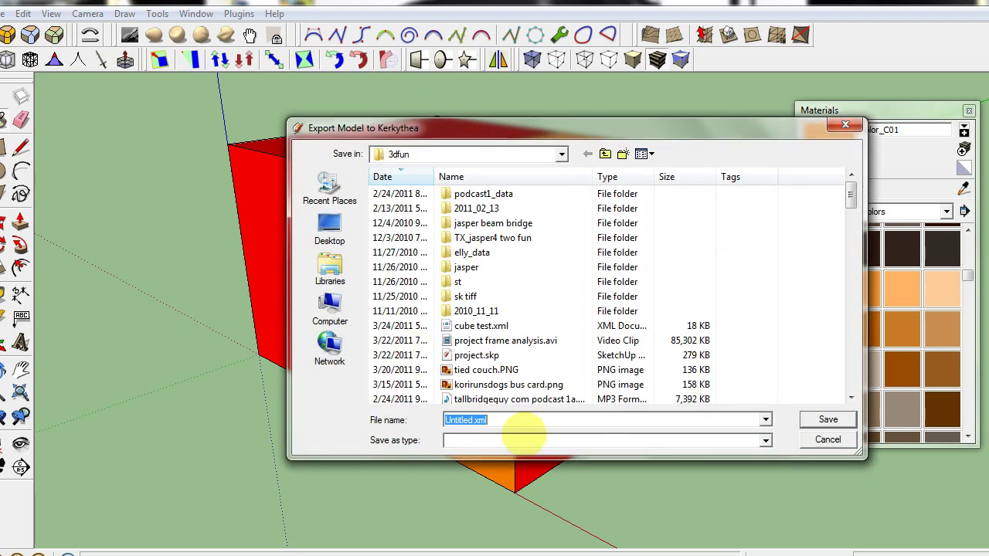
{"action": "type", "text": "cub"}
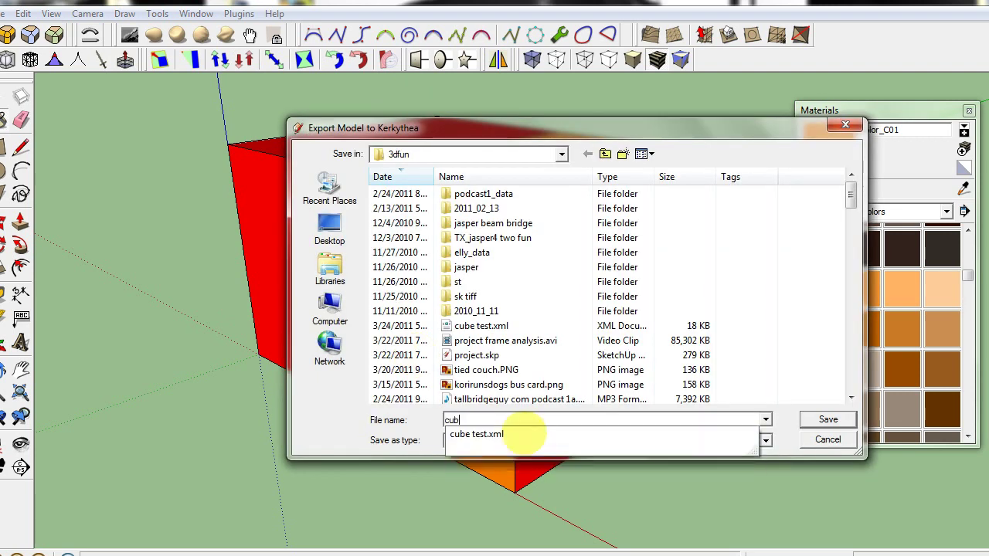
{"action": "type", "text": "e TBG"}
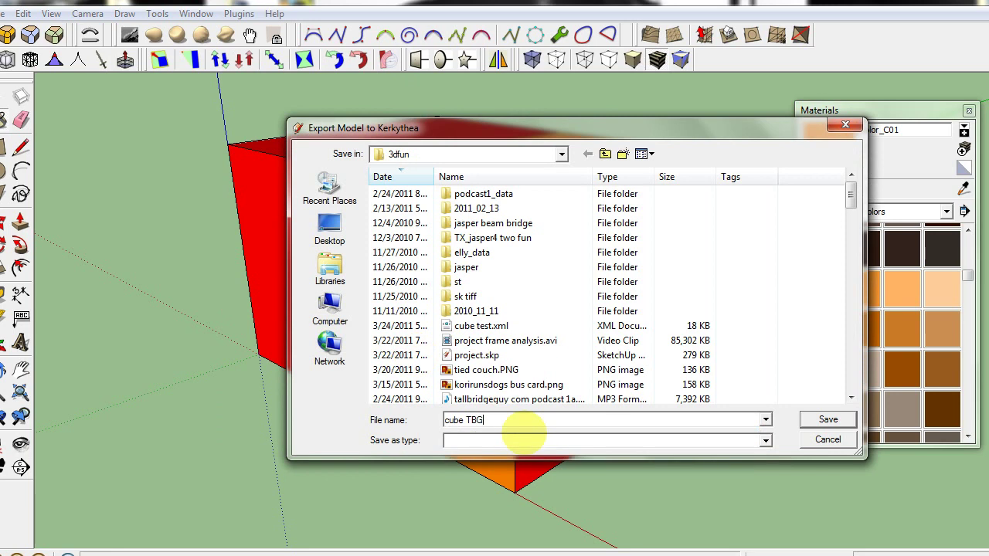
{"action": "key", "text": "Return"}
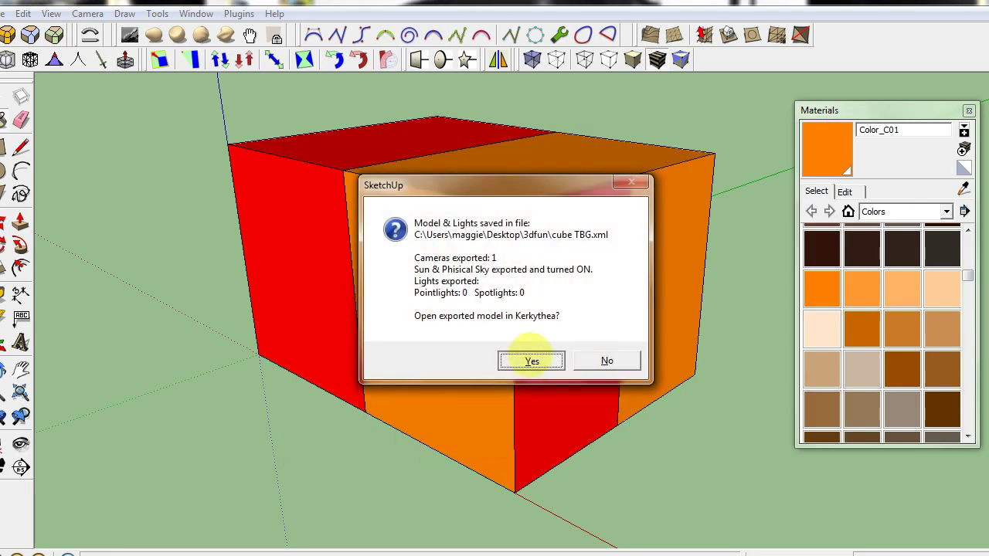
Open the exported model in Kerkythea and enlarge its window to fill the screen
{"action": "left_click", "coordinate": [532, 360]}
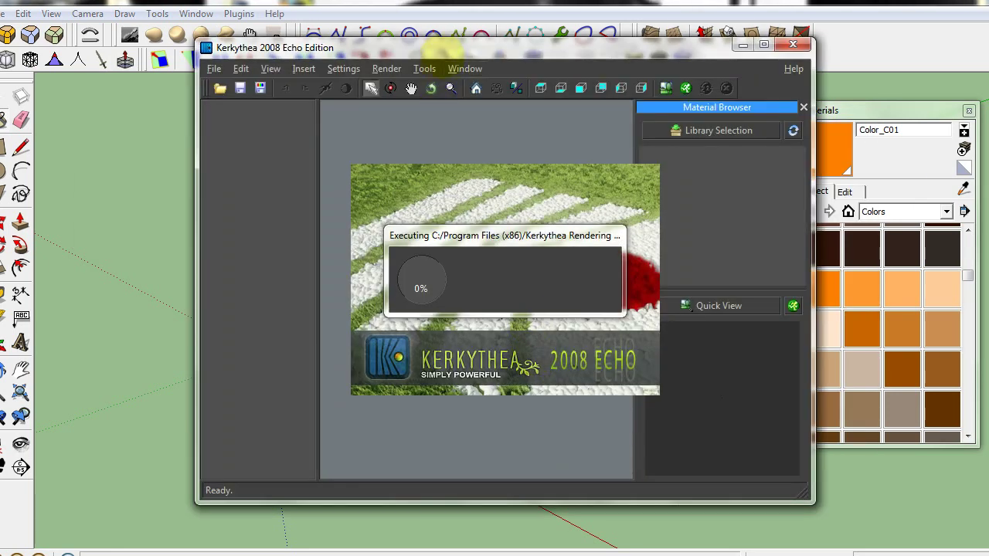
{"action": "left_click_drag", "start_coordinate": [432, 48], "coordinate": [236, 6]}
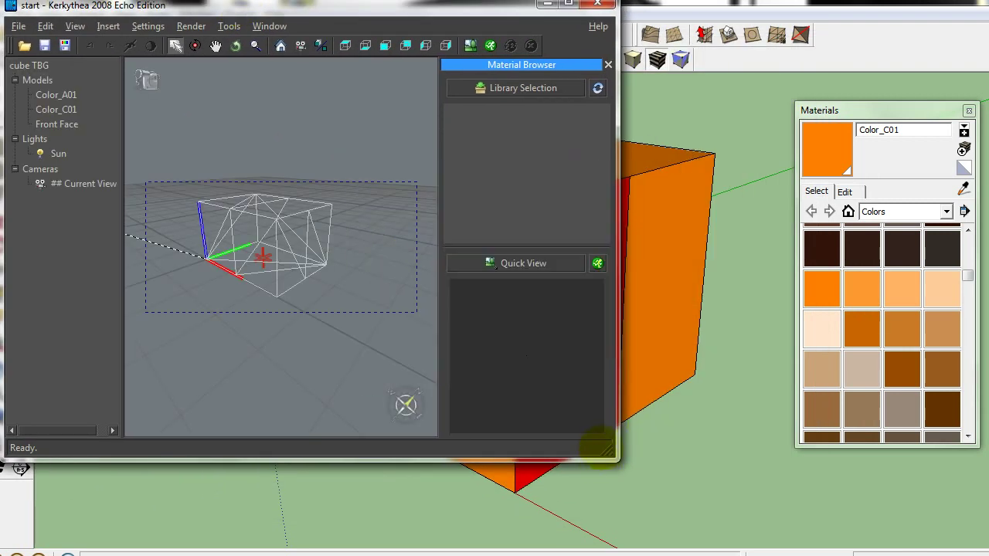
{"action": "left_click_drag", "start_coordinate": [606, 450], "coordinate": [985, 553]}
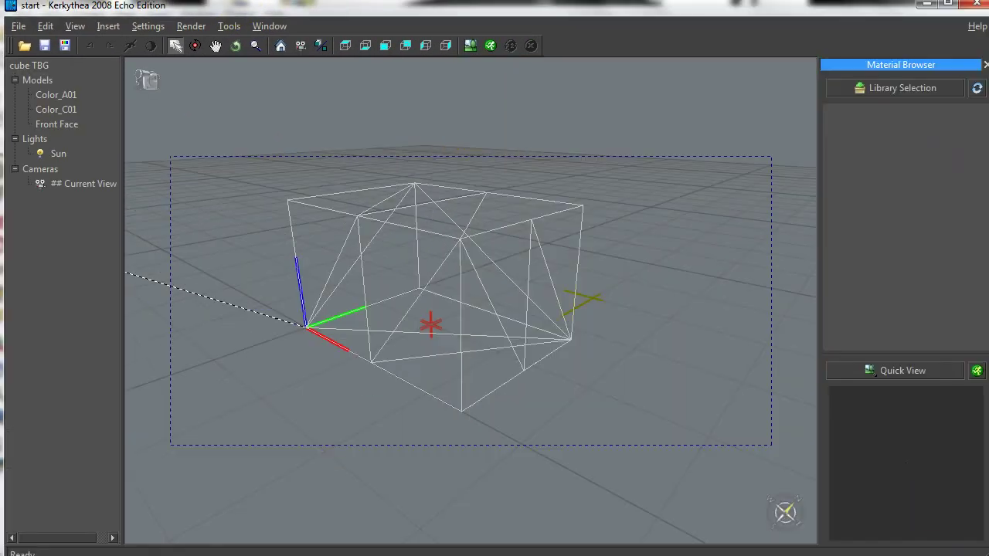
Start a render of the current view at 640x480 with the 15. Path Tracing - Medium preset and 4 threads
{"action": "left_click", "coordinate": [470, 45]}
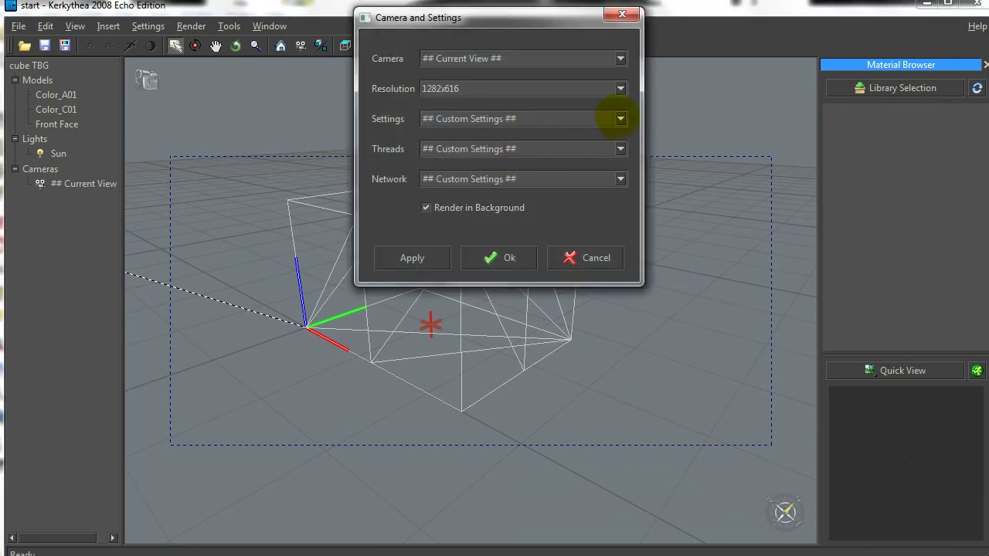
{"action": "left_click", "coordinate": [619, 118]}
{"action": "scroll", "coordinate": [587, 220], "scroll_direction": "down", "scroll_amount": 4}
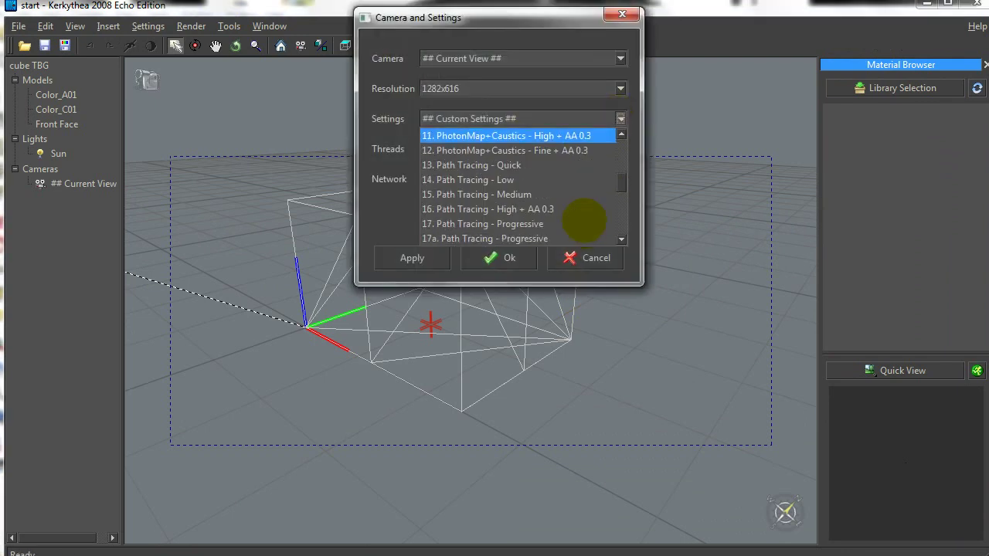
{"action": "left_click", "coordinate": [584, 195]}
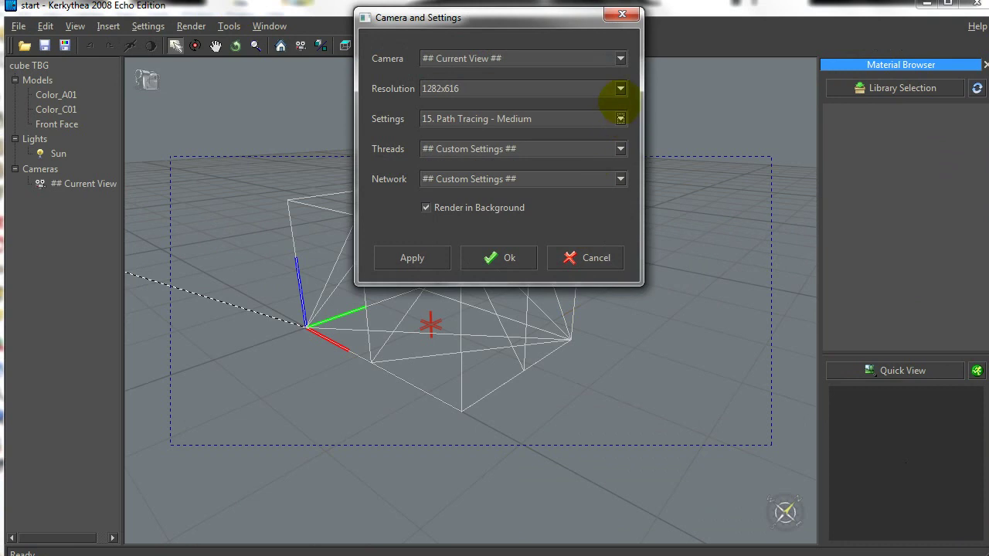
{"action": "left_click", "coordinate": [620, 148]}
{"action": "left_click", "coordinate": [589, 208]}
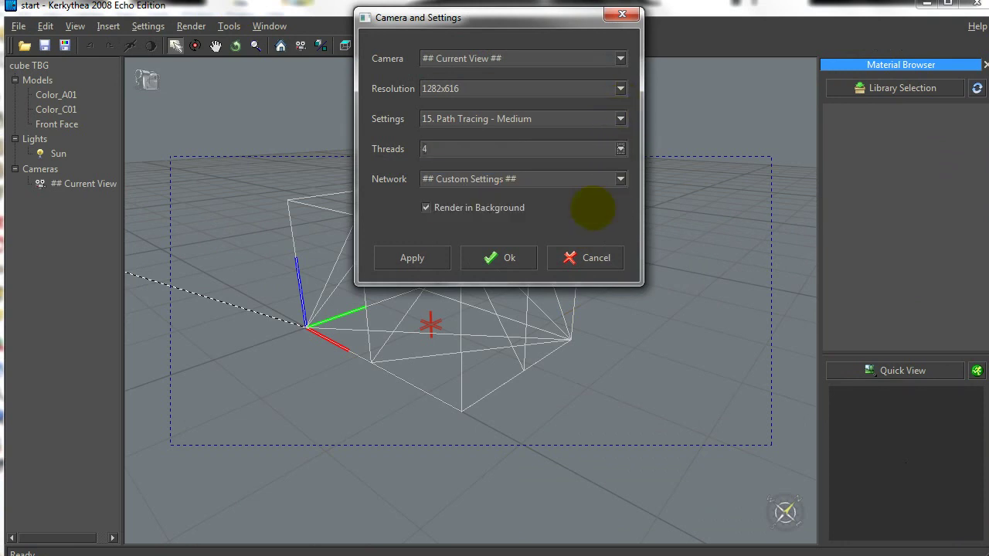
{"action": "left_click", "coordinate": [619, 88]}
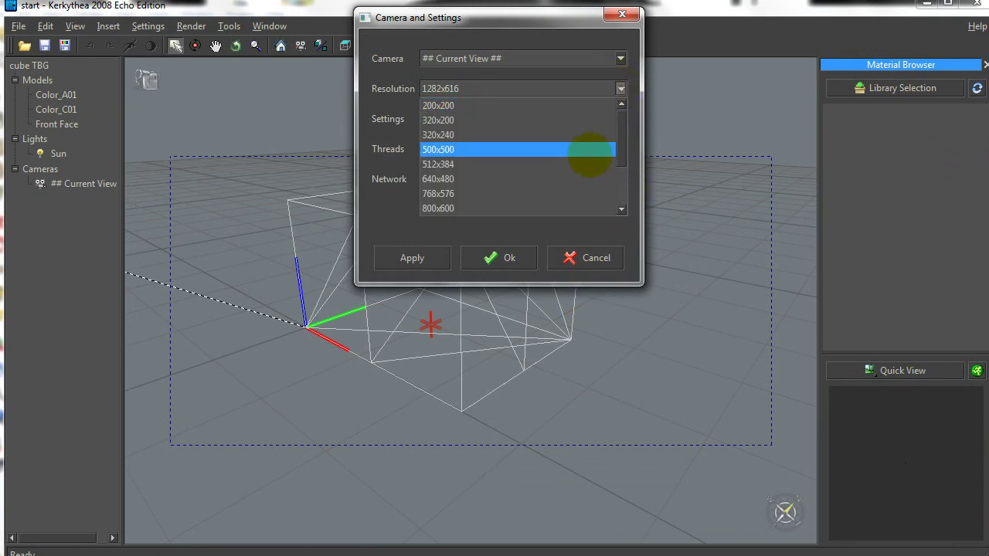
{"action": "left_click", "coordinate": [587, 177]}
{"action": "left_click", "coordinate": [499, 258]}
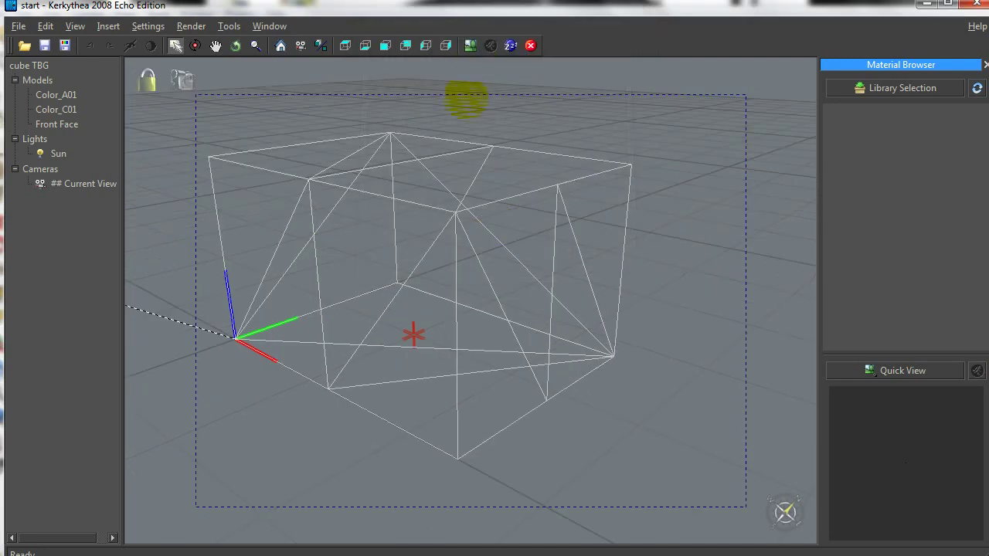
View the render in progress in an enlarged Rendered Image window, and close that window
{"action": "left_click", "coordinate": [469, 42]}
{"action": "left_click_drag", "start_coordinate": [467, 11], "coordinate": [385, 7]}
{"action": "left_click_drag", "start_coordinate": [547, 444], "coordinate": [871, 535]}
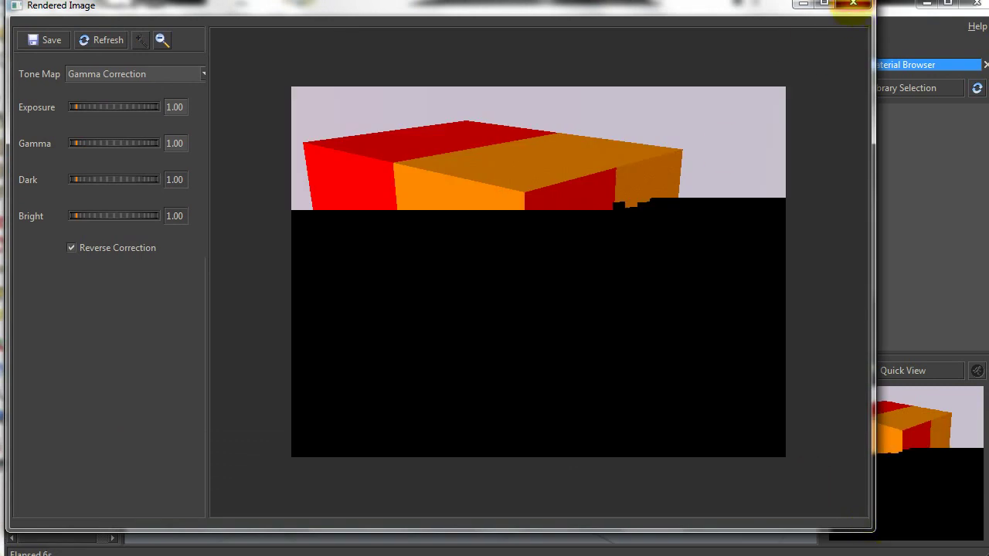
{"action": "left_click", "coordinate": [853, 4]}
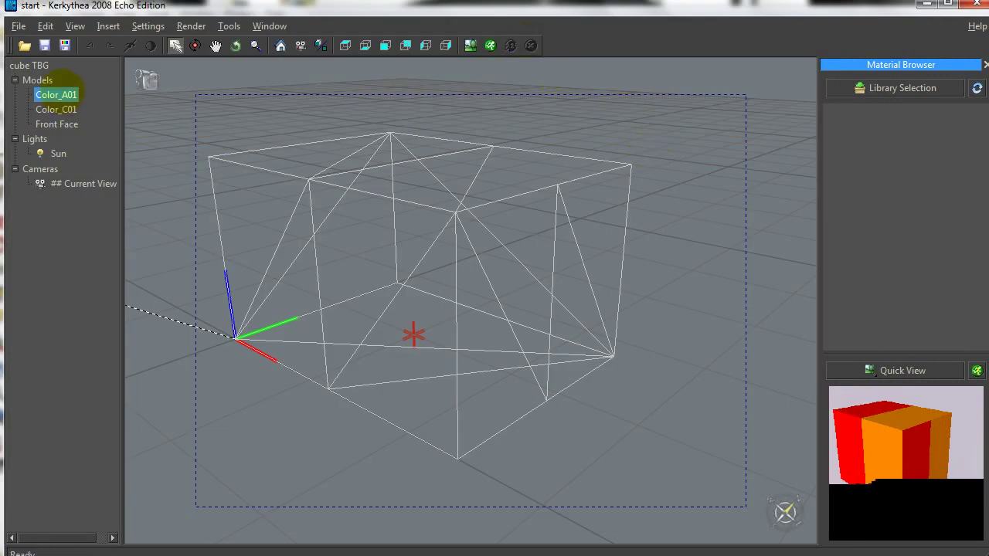
Apply the planks 2 material from the woodplanks library to the Color_A01 model
{"action": "left_click", "coordinate": [61, 95]}
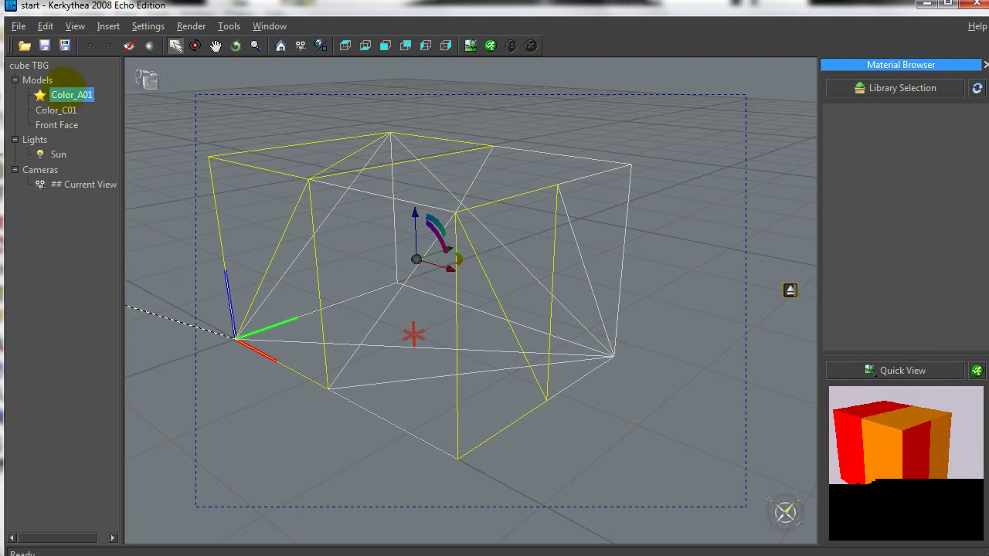
{"action": "right_click", "coordinate": [72, 94]}
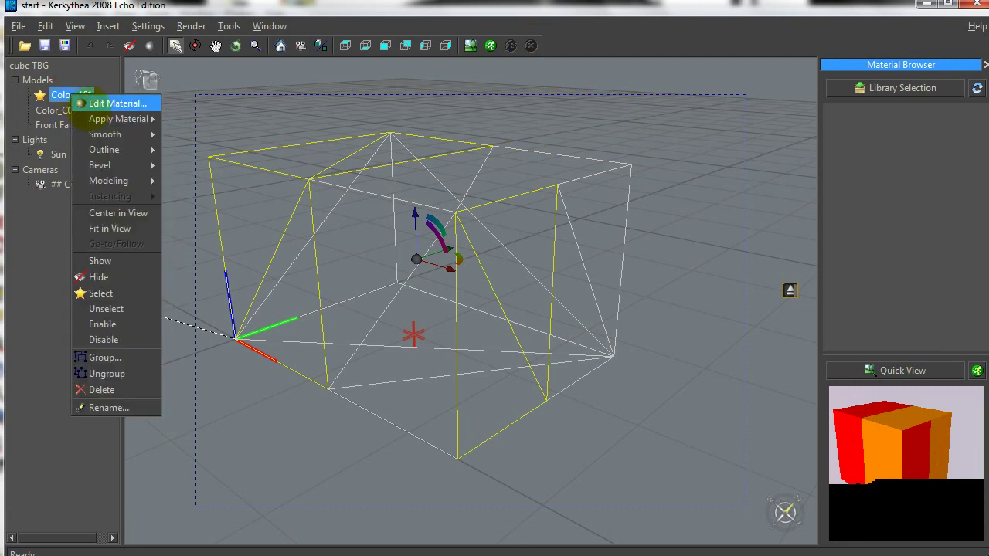
{"action": "mouse_move", "coordinate": [81, 118]}
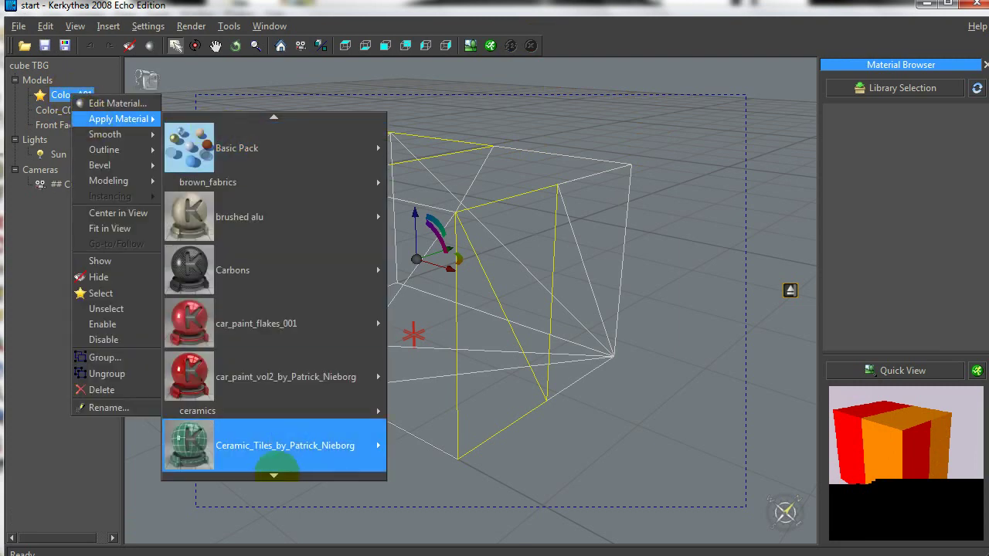
{"action": "mouse_move", "coordinate": [273, 472]}
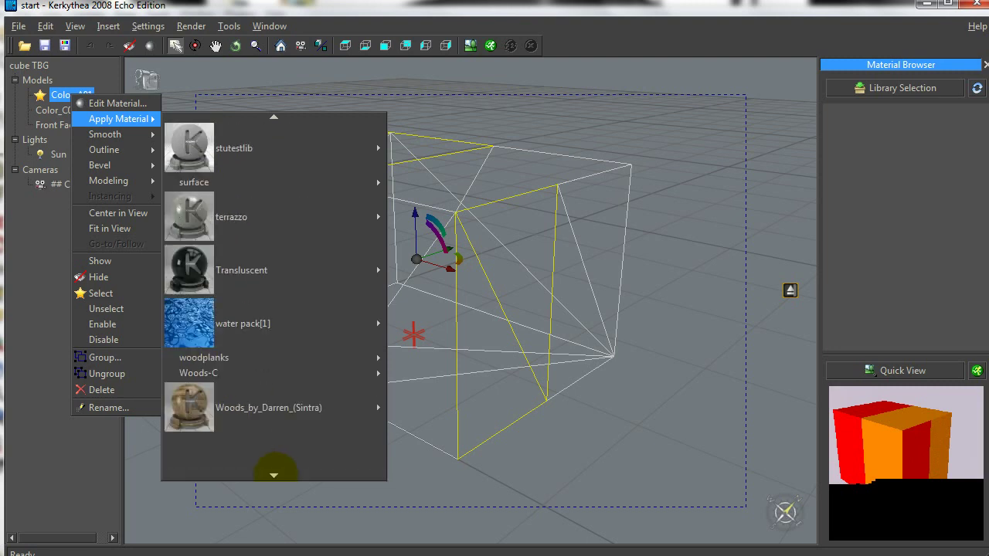
{"action": "mouse_move", "coordinate": [282, 357]}
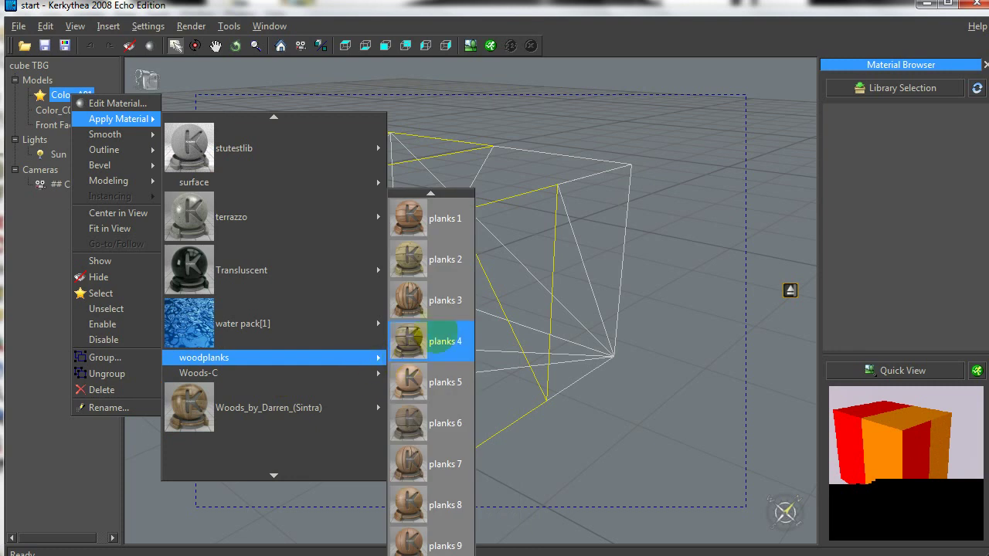
{"action": "left_click", "coordinate": [445, 256]}
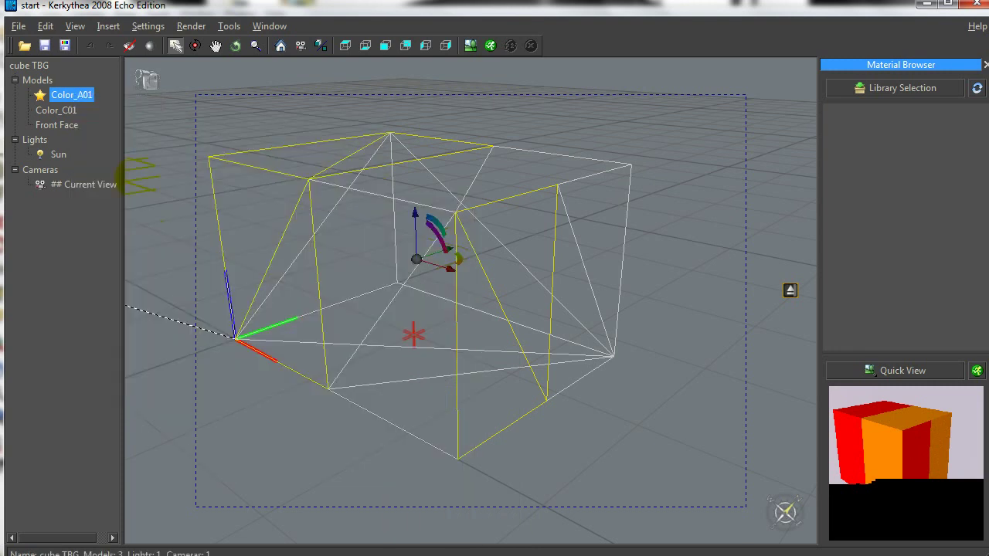
Render the scene again with the wood material on Color_A01, inspect the rendered image and close it
{"action": "left_click", "coordinate": [56, 109]}
{"action": "left_click", "coordinate": [68, 93]}
{"action": "left_click", "coordinate": [490, 45]}
{"action": "left_click", "coordinate": [500, 256]}
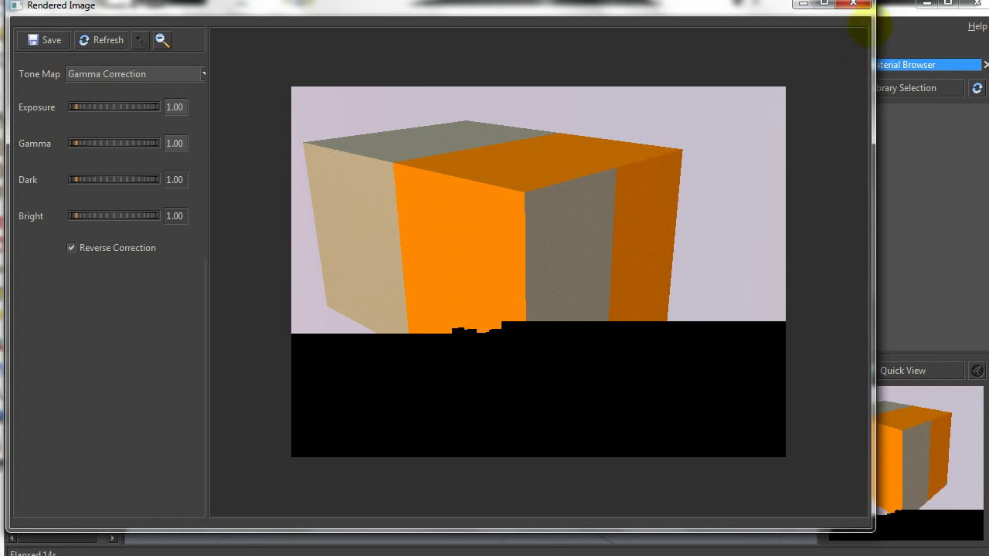
{"action": "left_click", "coordinate": [853, 4]}
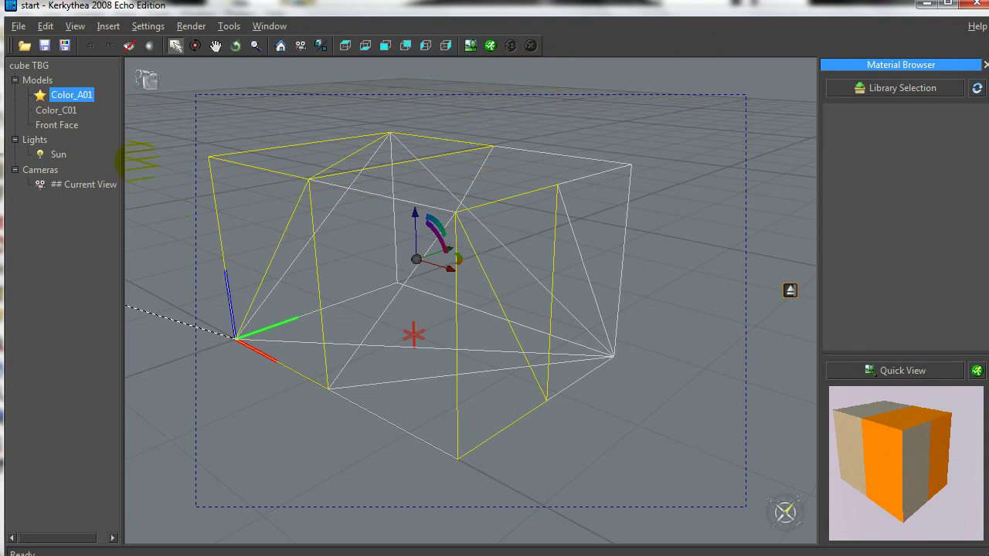
Open the Color_A01 material for editing and set its diffuse texture's Scale X and Scale Y to .01
{"action": "right_click", "coordinate": [59, 95]}
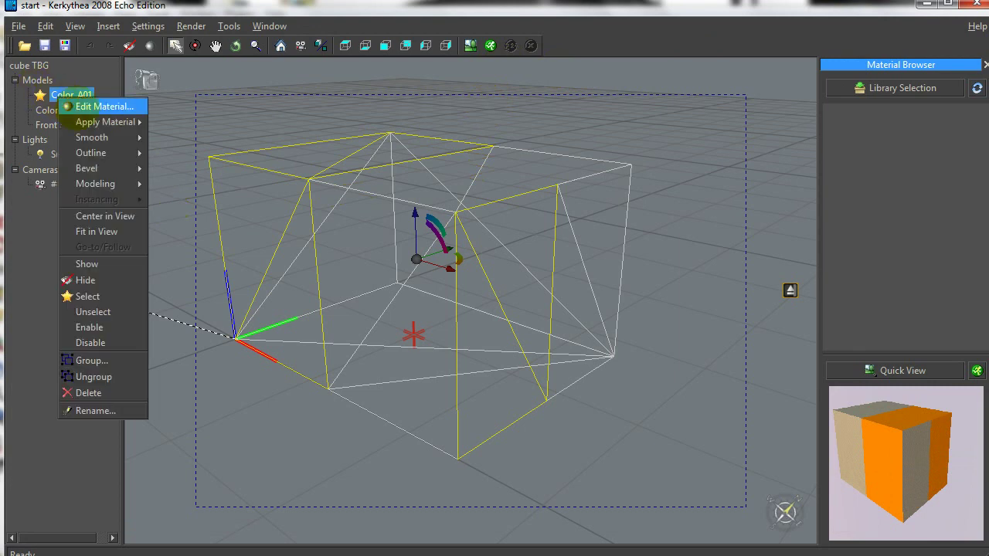
{"action": "left_click", "coordinate": [101, 107]}
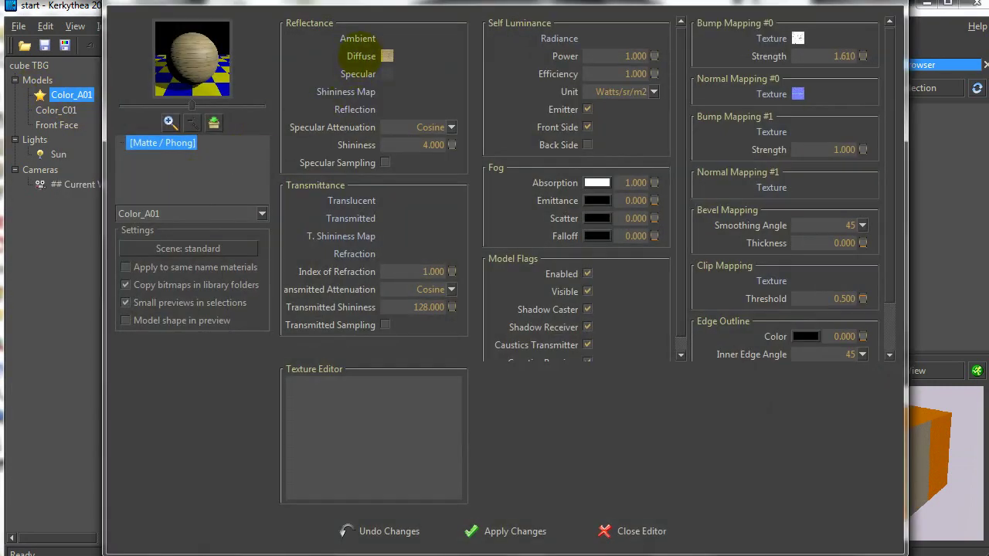
{"action": "left_click", "coordinate": [385, 56]}
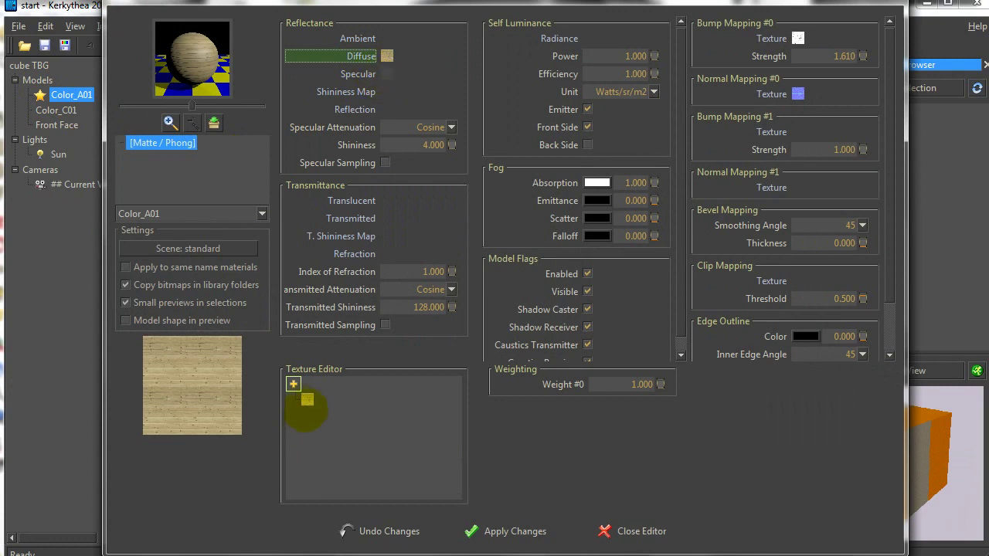
{"action": "left_click", "coordinate": [308, 399]}
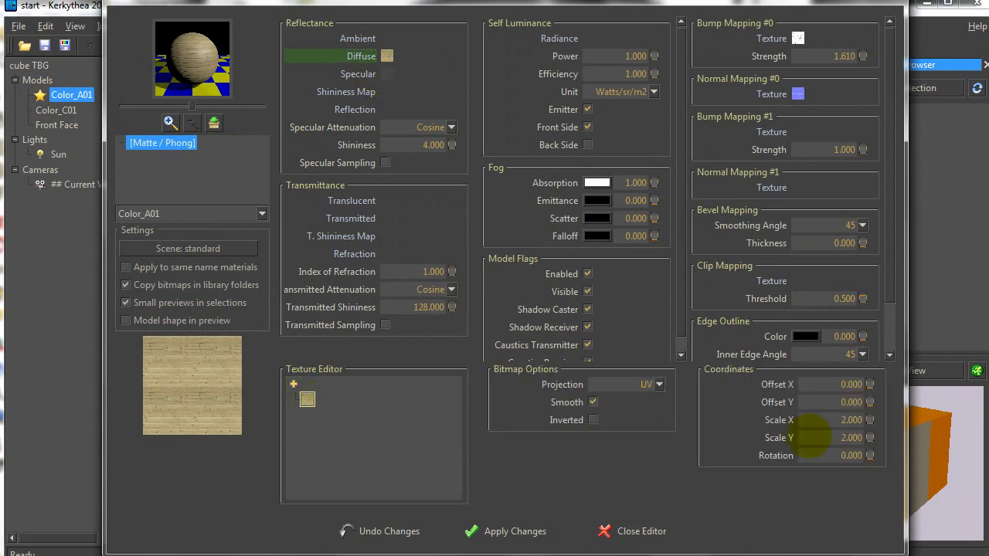
{"action": "double_click", "coordinate": [843, 419]}
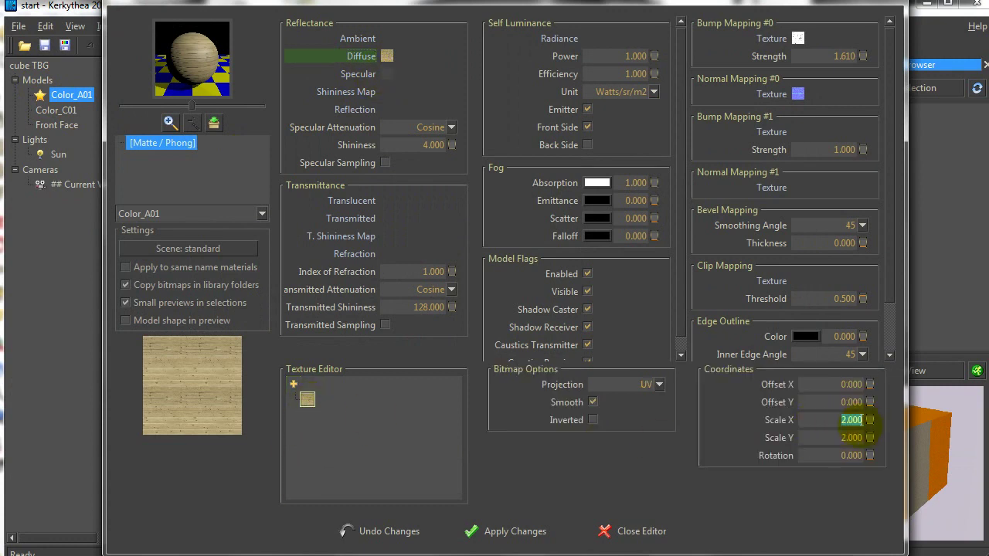
{"action": "key", "text": "BackSpace"}
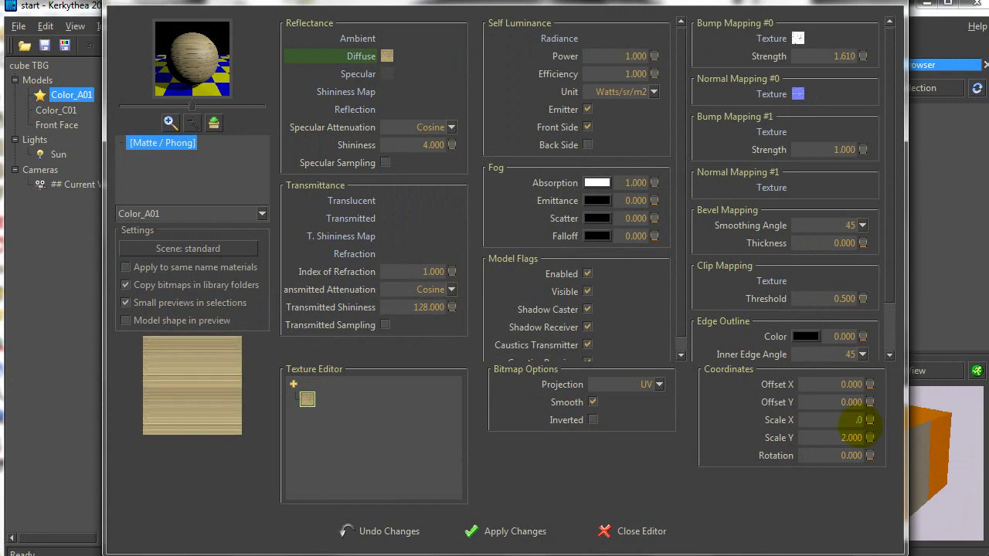
{"action": "key", "text": "Tab"}
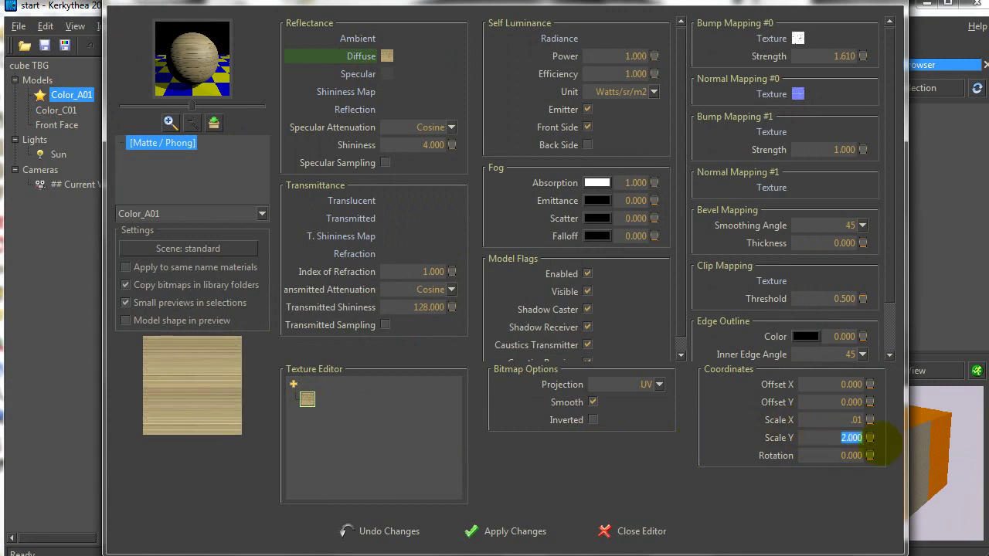
{"action": "type", "text": ".01"}
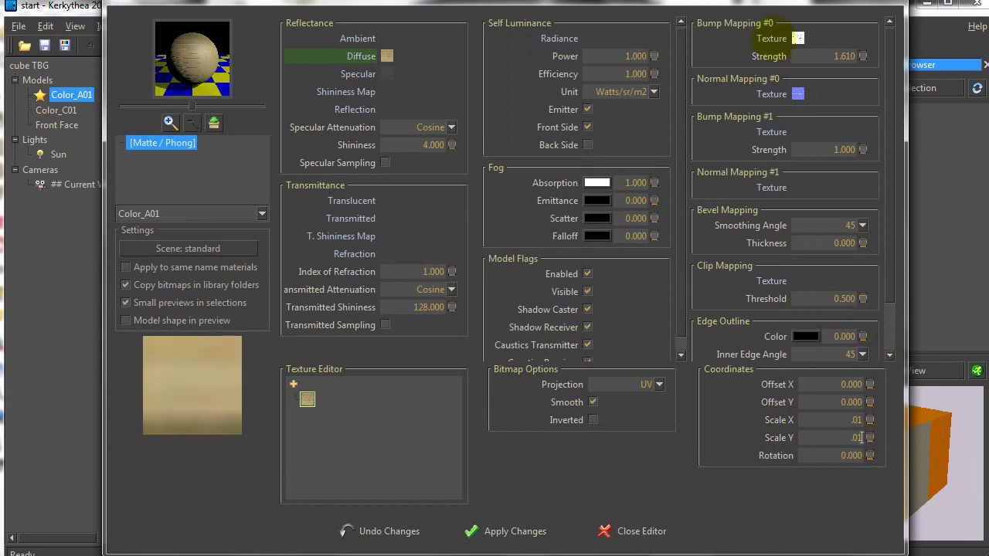
Set Scale X and Scale Y of the Bump Mapping #0 texture to .01
{"action": "left_click", "coordinate": [773, 38]}
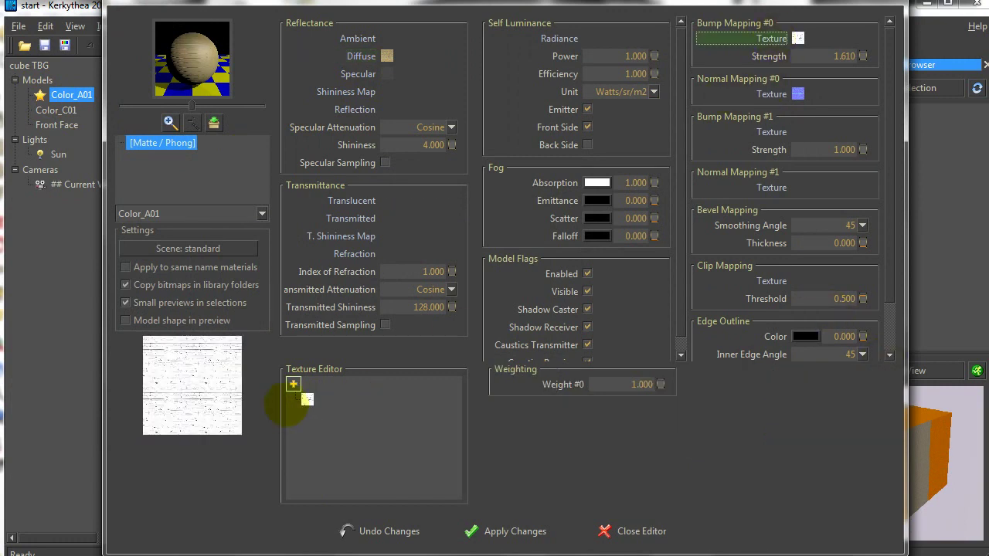
{"action": "left_click", "coordinate": [307, 399]}
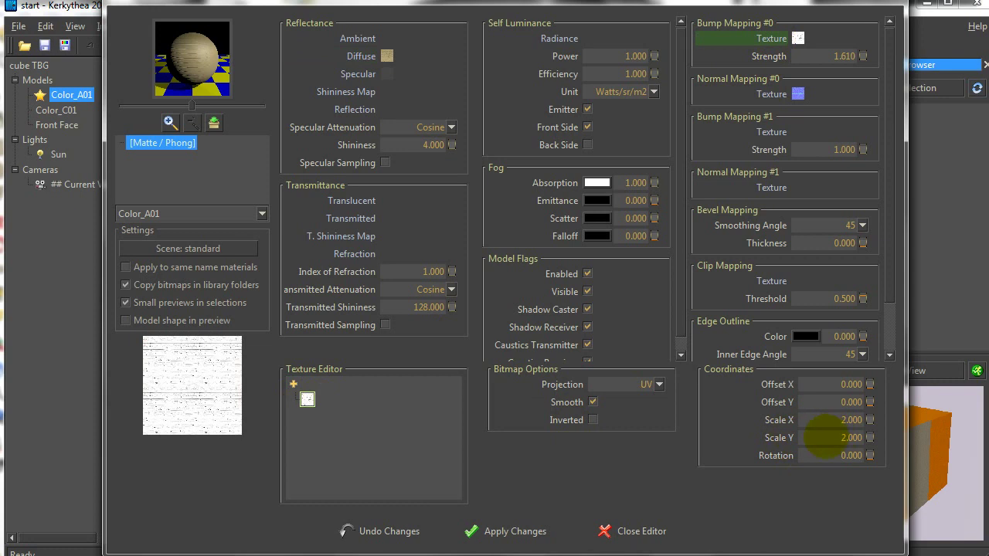
{"action": "left_click_drag", "start_coordinate": [824, 419], "coordinate": [874, 420]}
{"action": "type", "text": "0.01"}
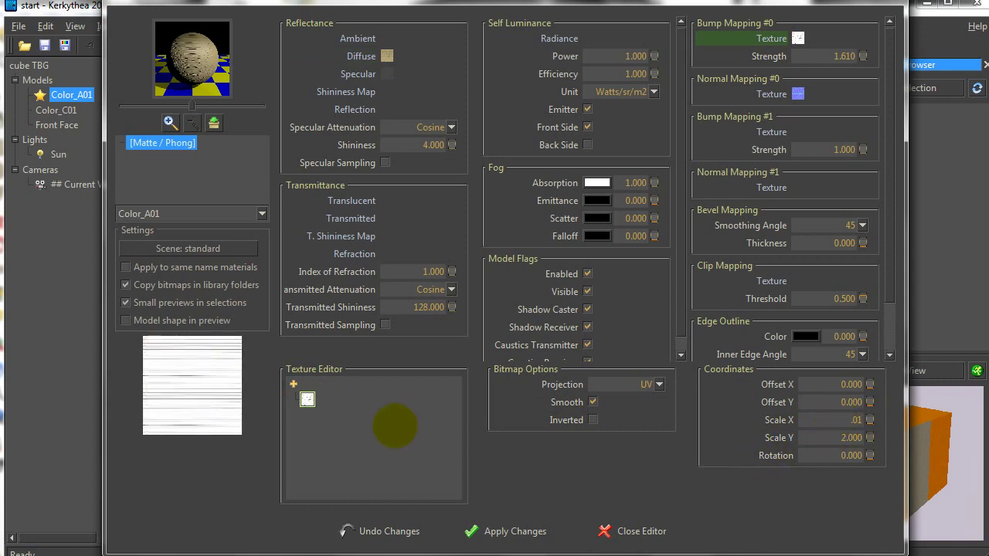
{"action": "left_click_drag", "start_coordinate": [839, 437], "coordinate": [879, 438]}
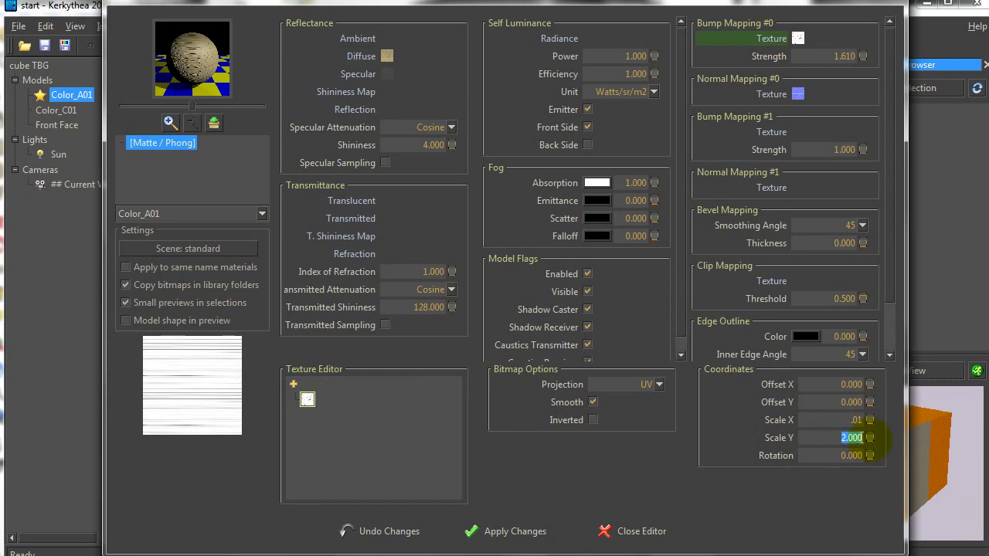
{"action": "type", "text": ".01"}
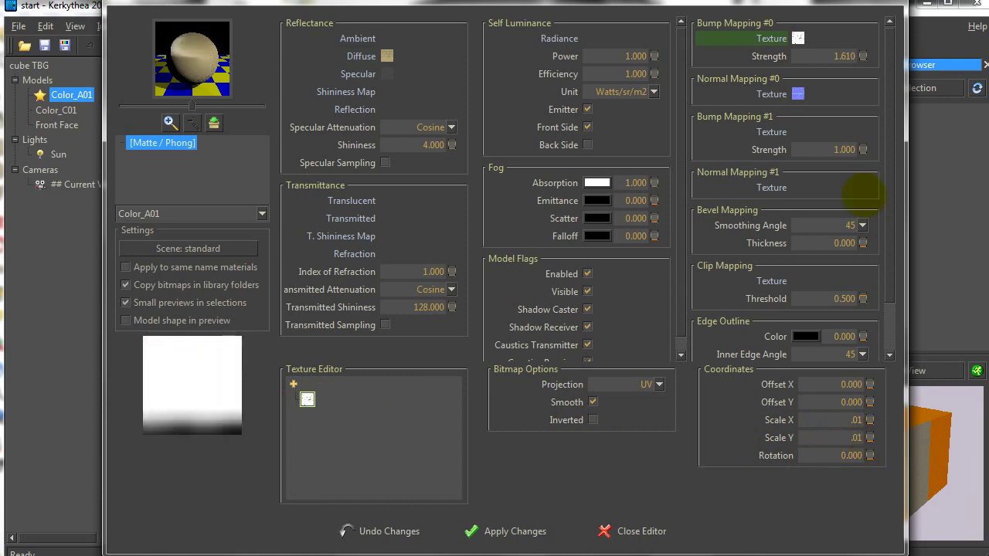
Set the Normal Mapping #0 texture's Scale X and Scale Y to .01, apply the material changes and close the editor
{"action": "left_click", "coordinate": [776, 93]}
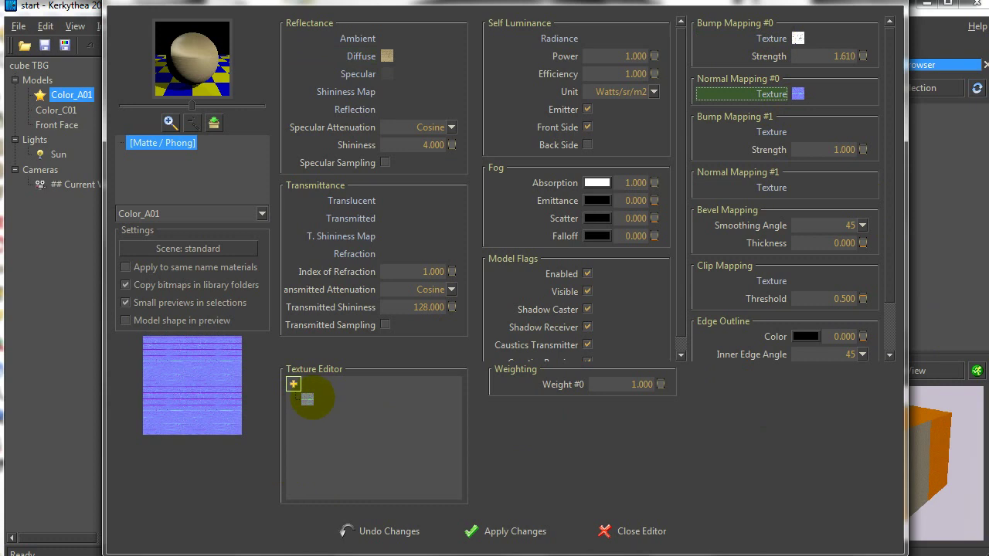
{"action": "left_click", "coordinate": [308, 399]}
{"action": "left_click_drag", "start_coordinate": [806, 419], "coordinate": [867, 419]}
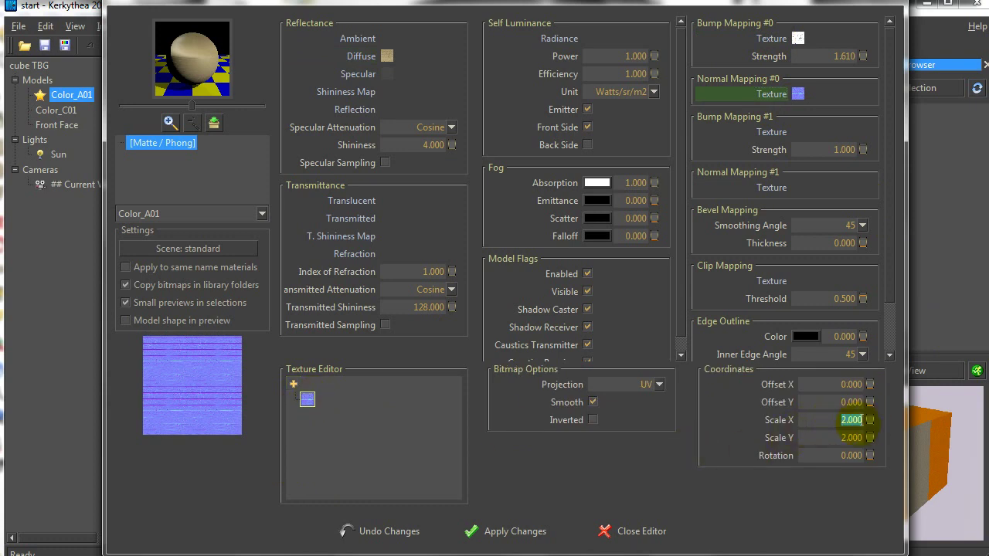
{"action": "key", "text": "BackSpace"}
{"action": "type", "text": ".01"}
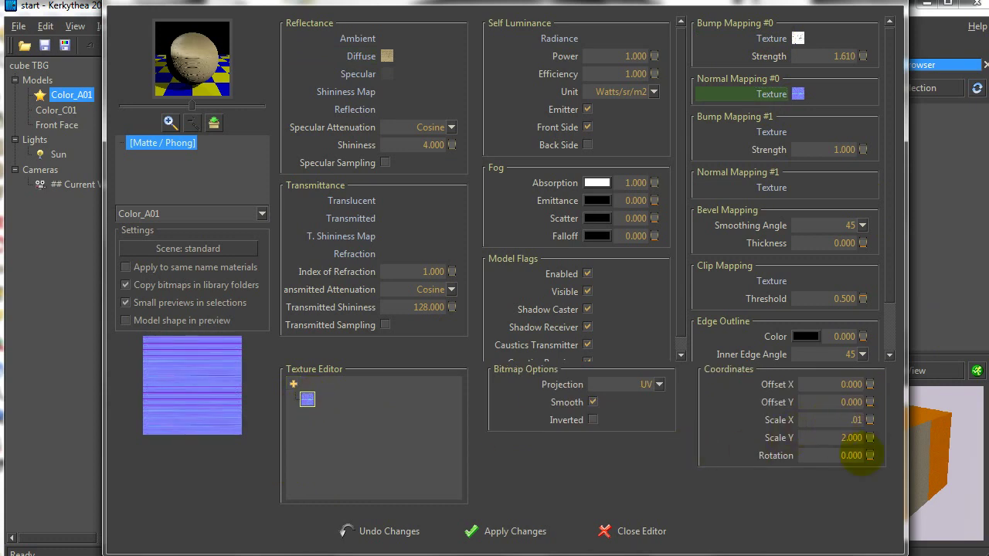
{"action": "key", "text": "Tab"}
{"action": "key", "text": "BackSpace"}
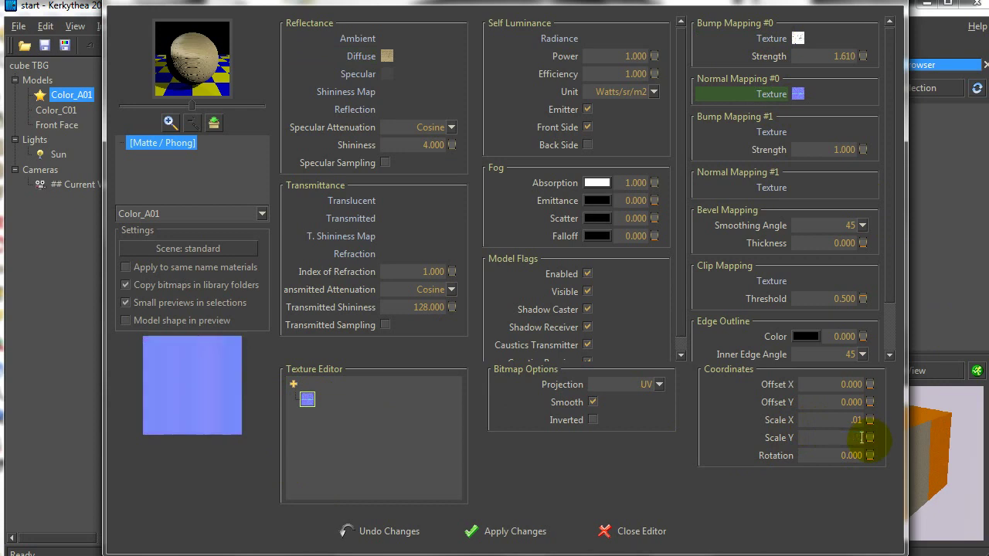
{"action": "type", "text": ".01"}
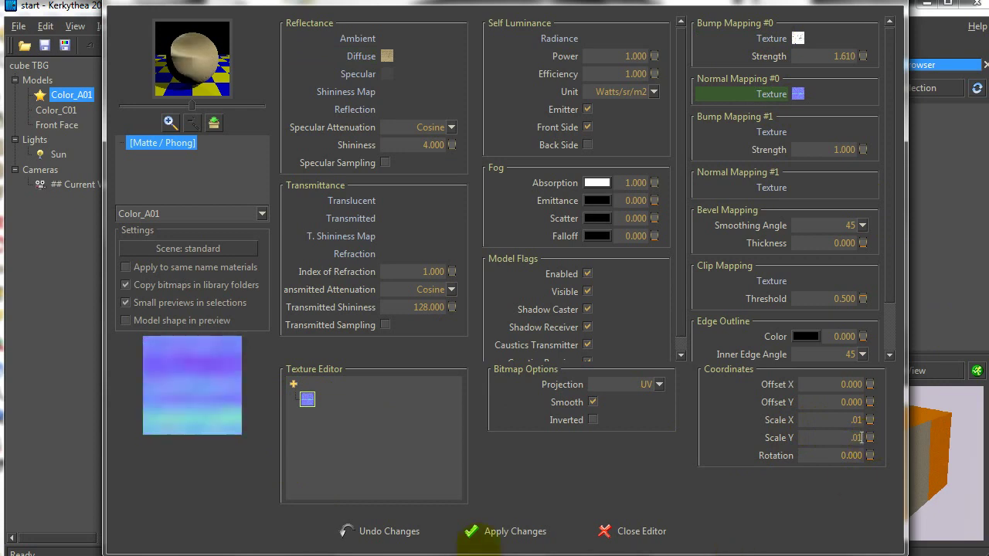
{"action": "left_click", "coordinate": [477, 531]}
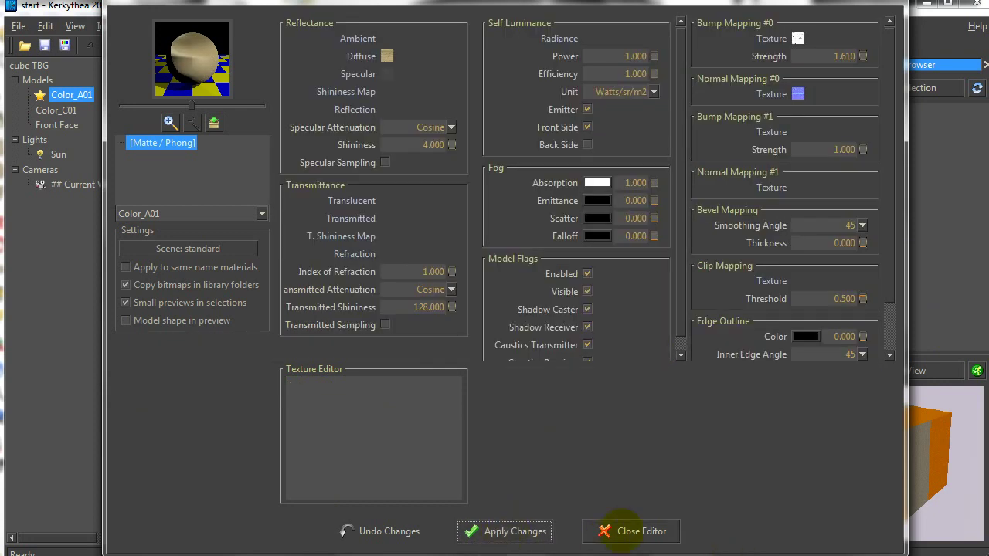
{"action": "left_click", "coordinate": [630, 531]}
Render the current view at 640x480 with 15. Path Tracing - Medium, check the plank scale in the rendered image and close it
{"action": "scroll", "coordinate": [247, 216], "scroll_direction": "up", "scroll_amount": 3}
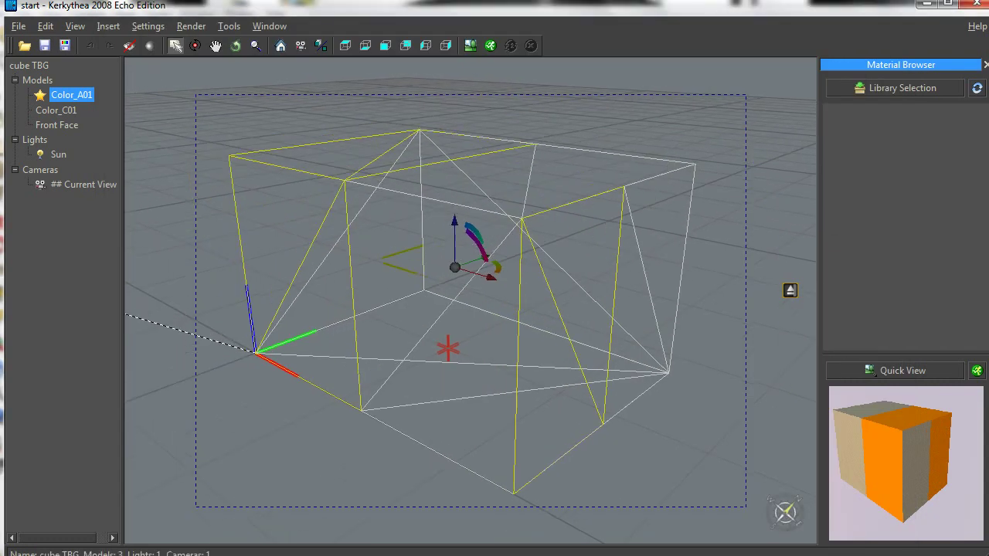
{"action": "left_click", "coordinate": [489, 45]}
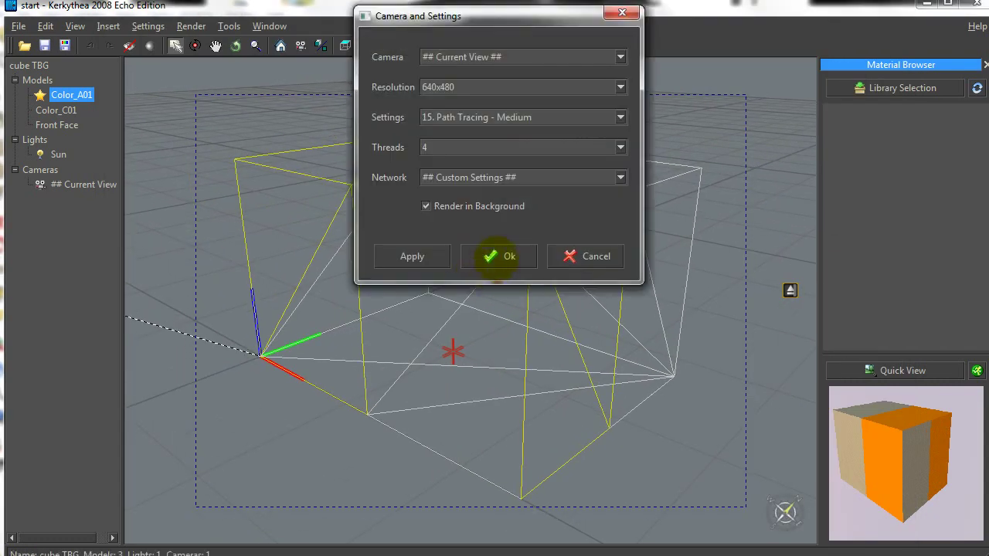
{"action": "left_click", "coordinate": [498, 256]}
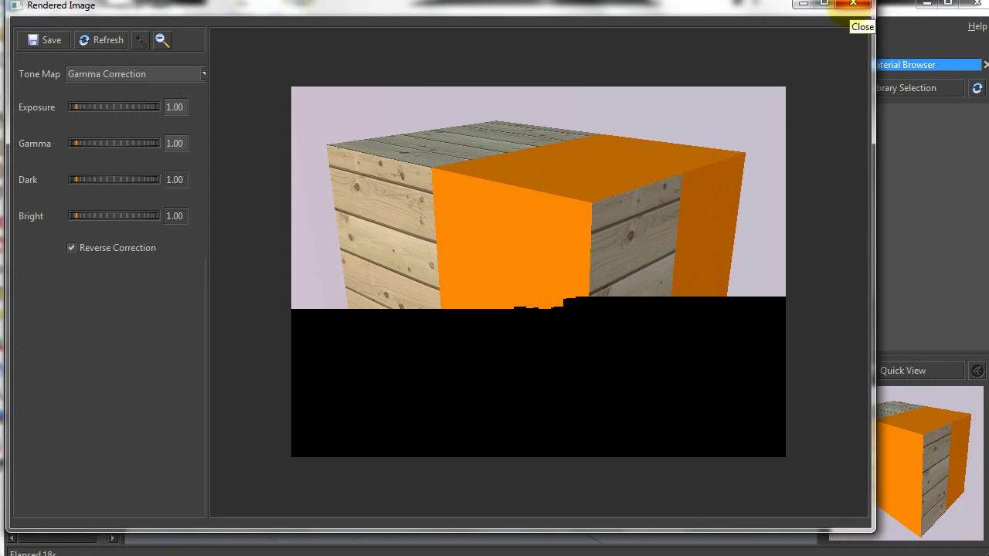
{"action": "left_click", "coordinate": [853, 4]}
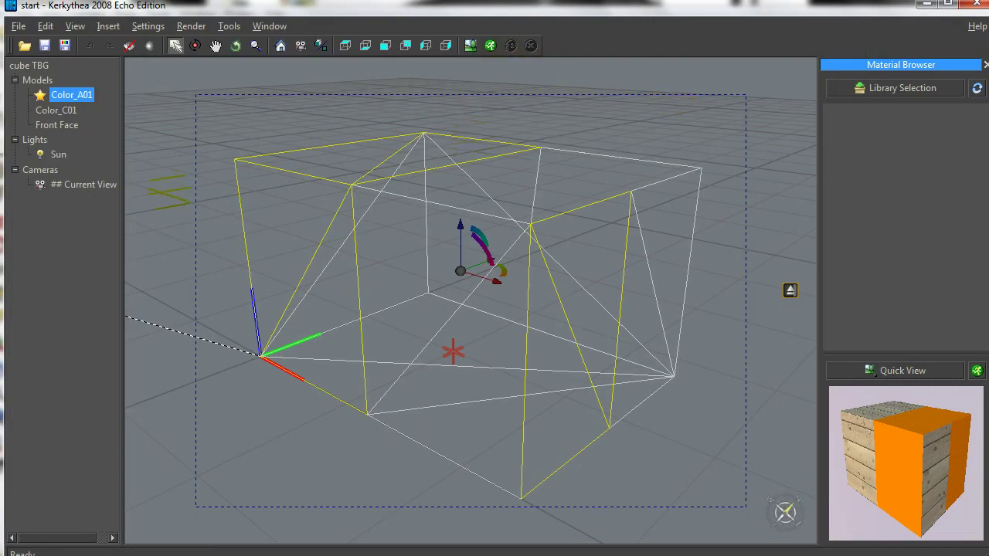
Replace the orange diffuse color of the Color_C01 material with the bitmap planks 2 TBG.jpg from the woodplanks folder
{"action": "left_click", "coordinate": [71, 109]}
{"action": "left_click", "coordinate": [58, 94]}
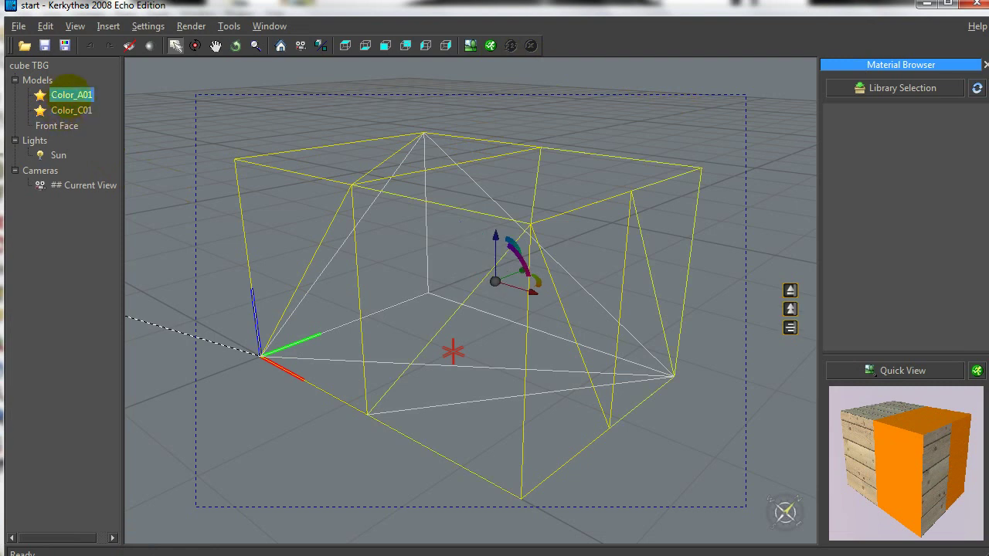
{"action": "right_click", "coordinate": [74, 113]}
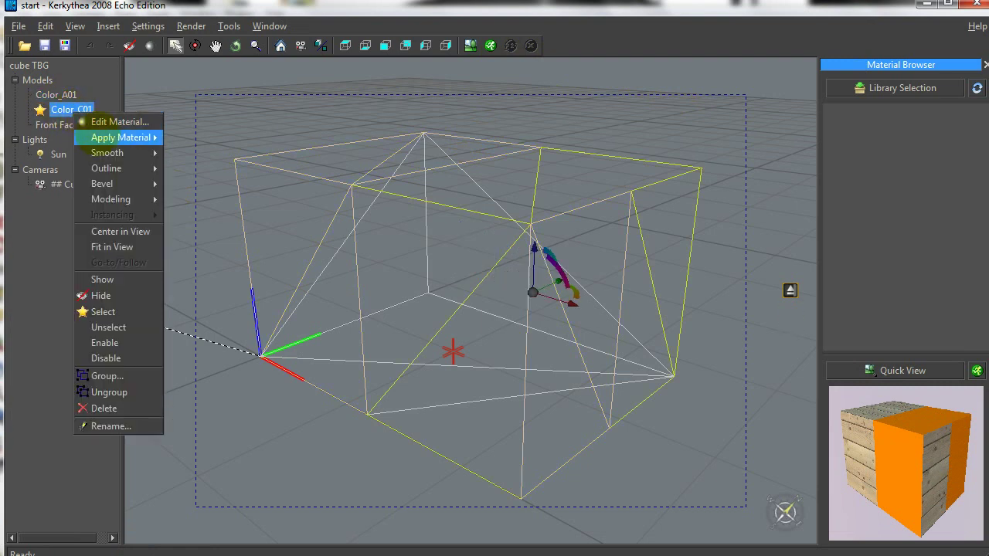
{"action": "left_click", "coordinate": [116, 122]}
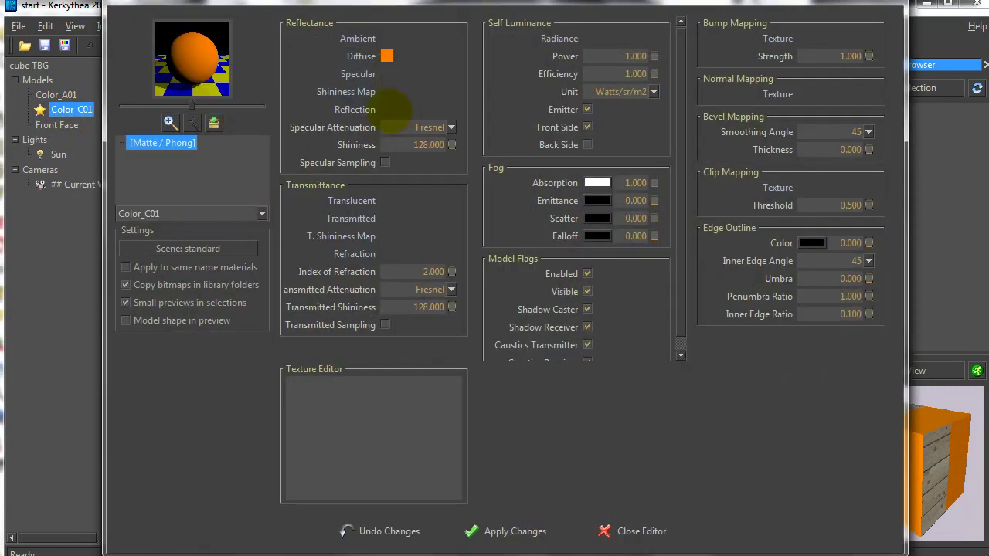
{"action": "left_click", "coordinate": [363, 56]}
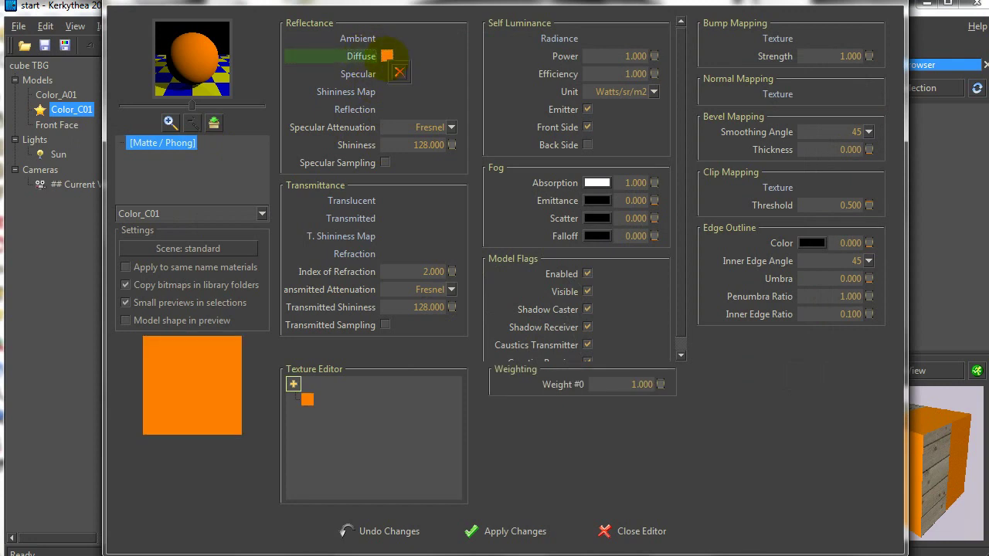
{"action": "key", "text": "Delete"}
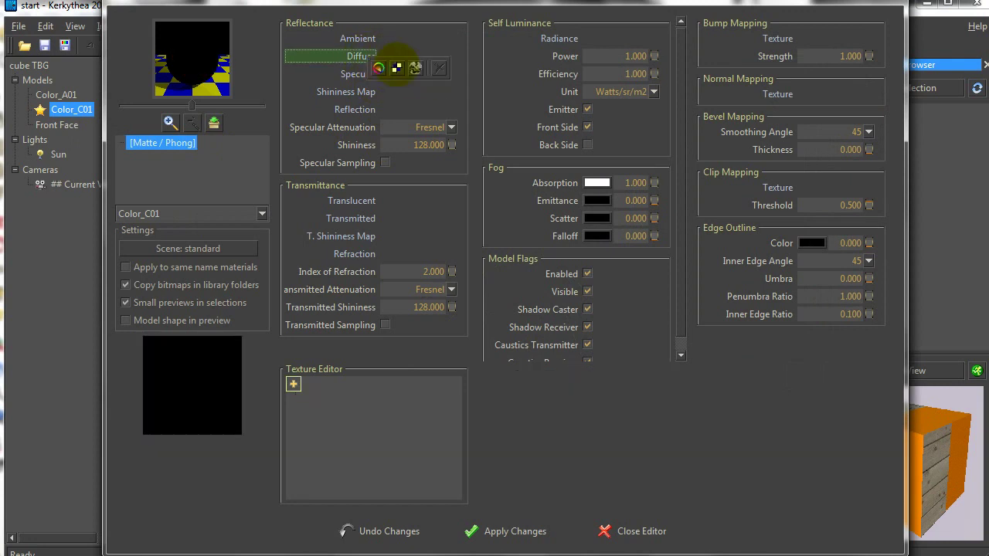
{"action": "left_click", "coordinate": [395, 66]}
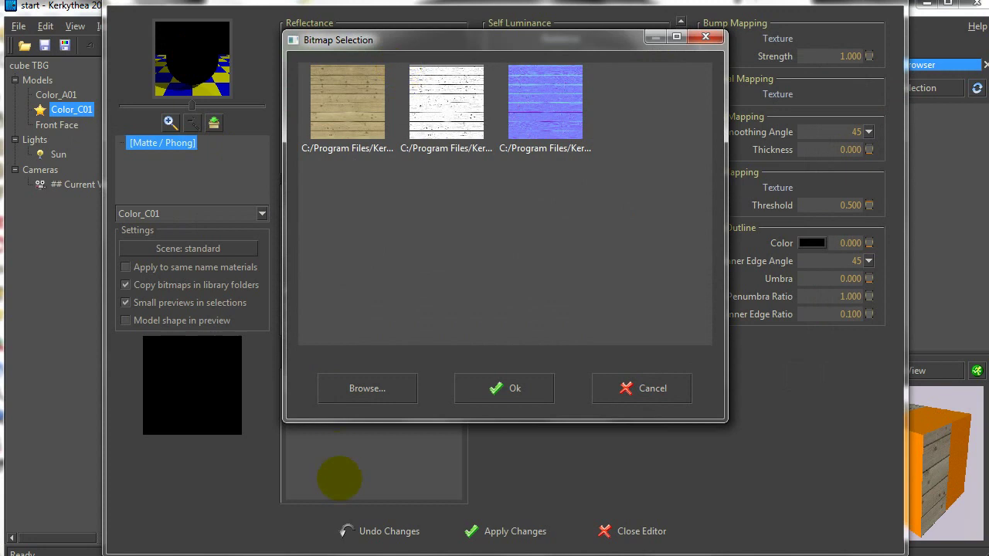
{"action": "left_click", "coordinate": [363, 388]}
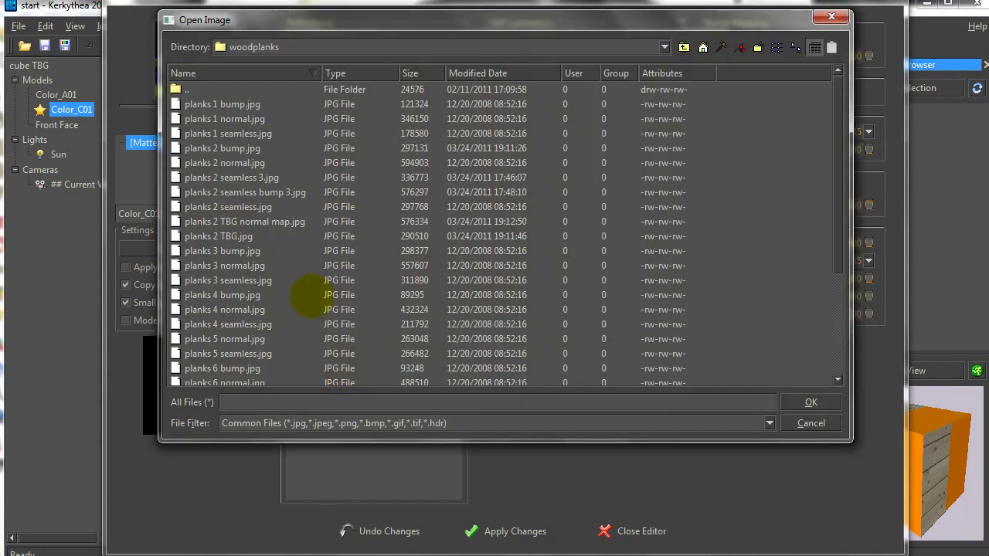
{"action": "left_click", "coordinate": [232, 236]}
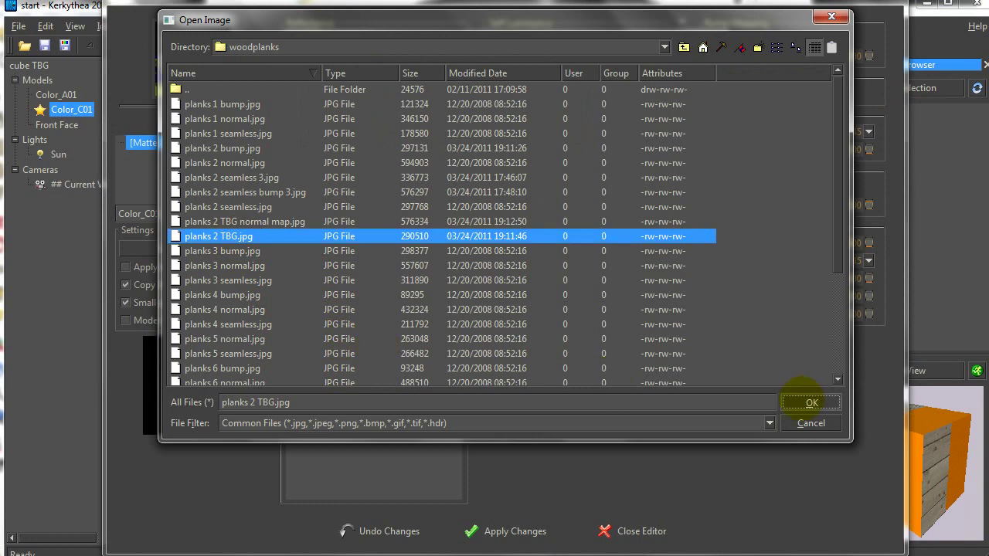
{"action": "left_click", "coordinate": [811, 402]}
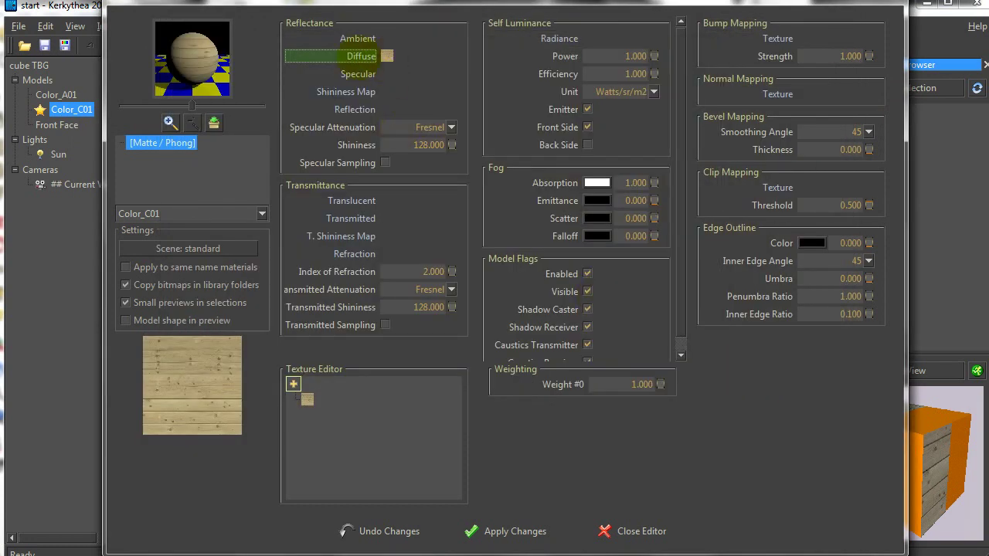
Set Scale X and Scale Y of the Color_C01 diffuse bitmap to .01
{"action": "left_click", "coordinate": [307, 399]}
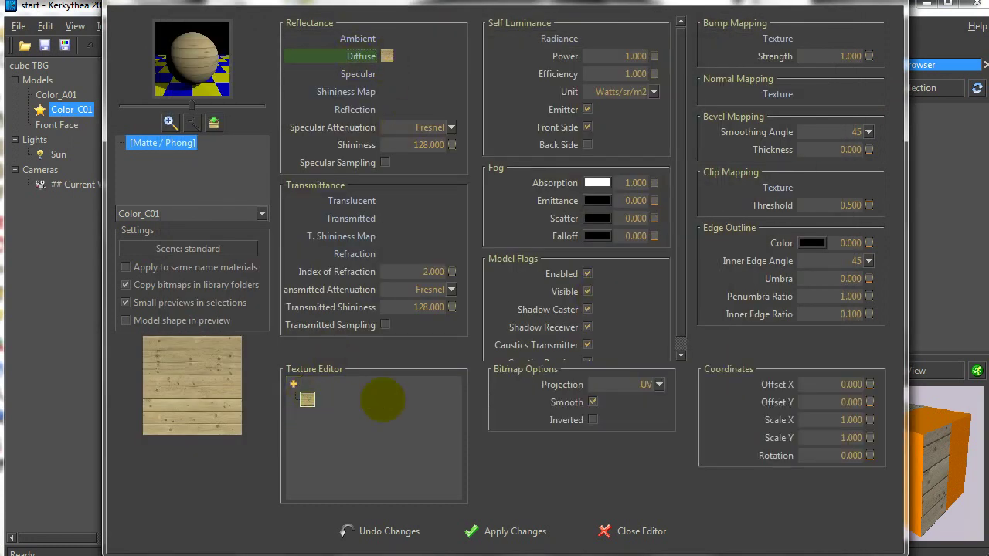
{"action": "left_click", "coordinate": [855, 420]}
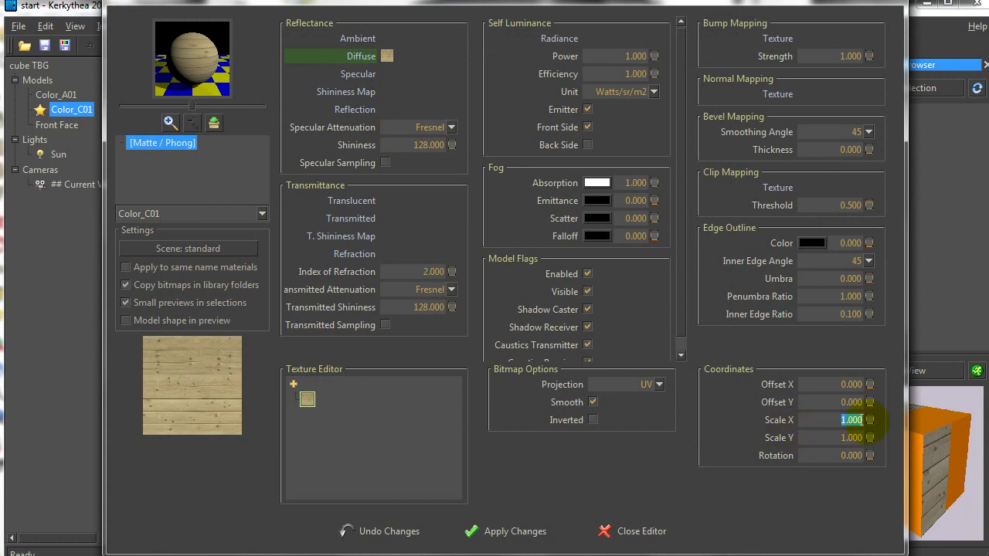
{"action": "type", "text": "0.5"}
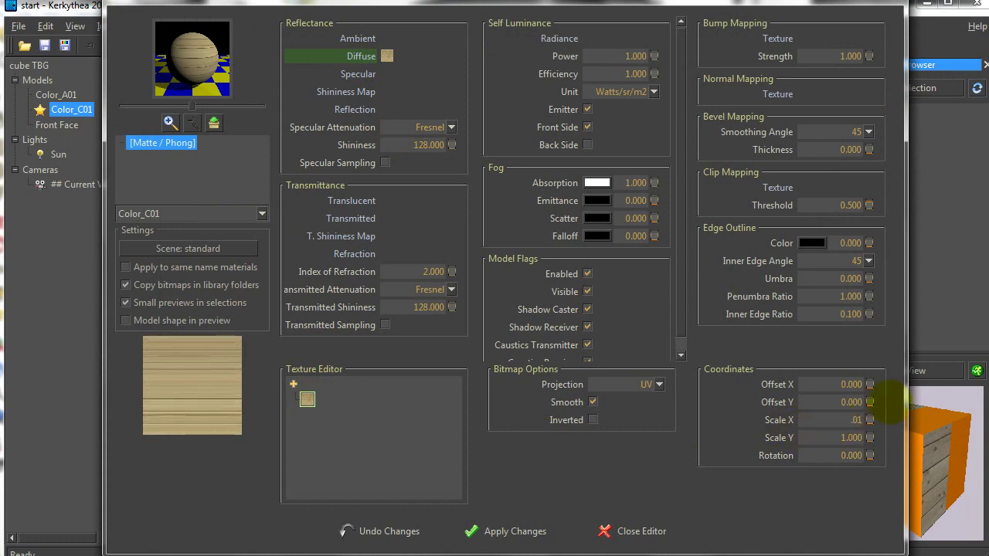
{"action": "left_click", "coordinate": [852, 437]}
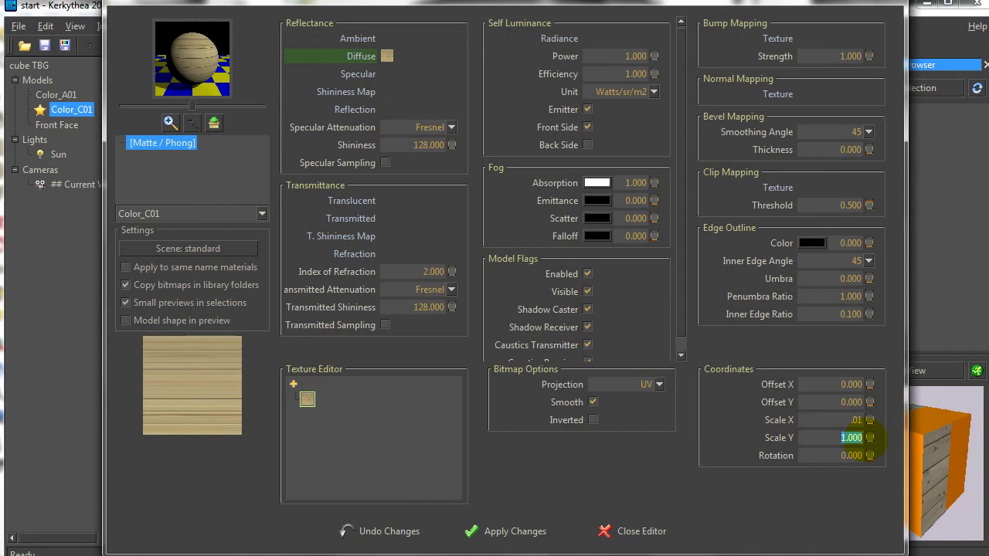
{"action": "type", "text": ".01"}
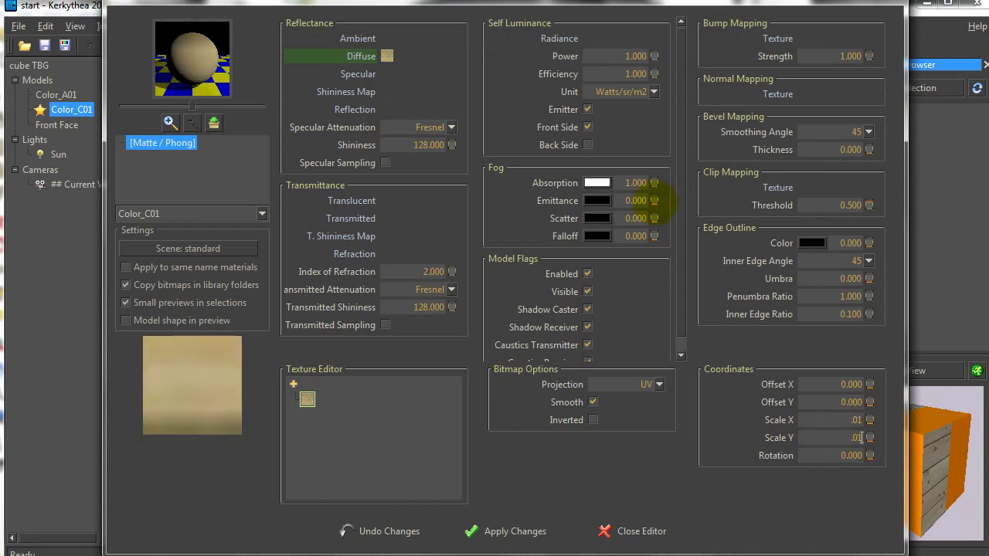
Load planks 2 bump.jpg from the woodplanks folder as the Bump Mapping texture of the Color_C01 material
{"action": "left_click", "coordinate": [781, 38]}
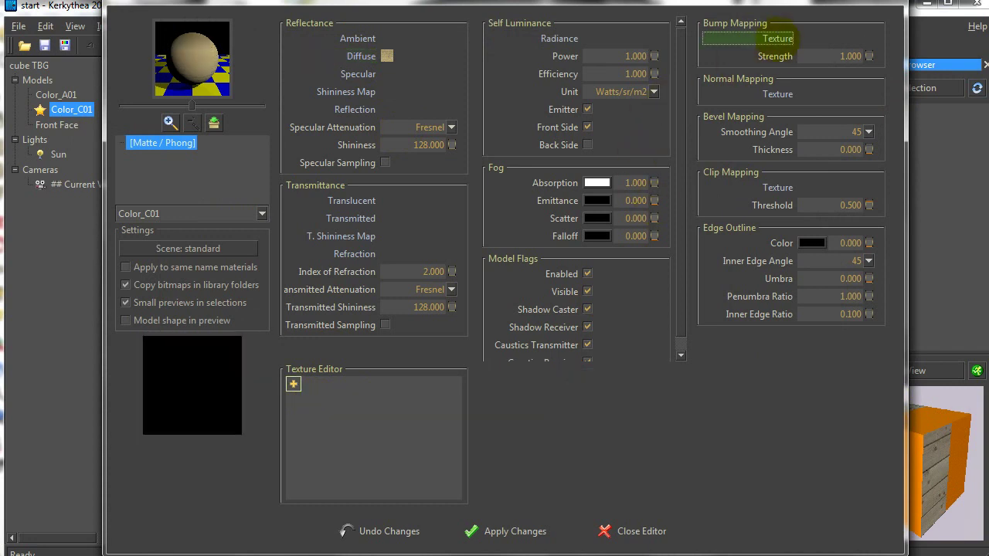
{"action": "right_click", "coordinate": [782, 38]}
{"action": "left_click", "coordinate": [815, 40]}
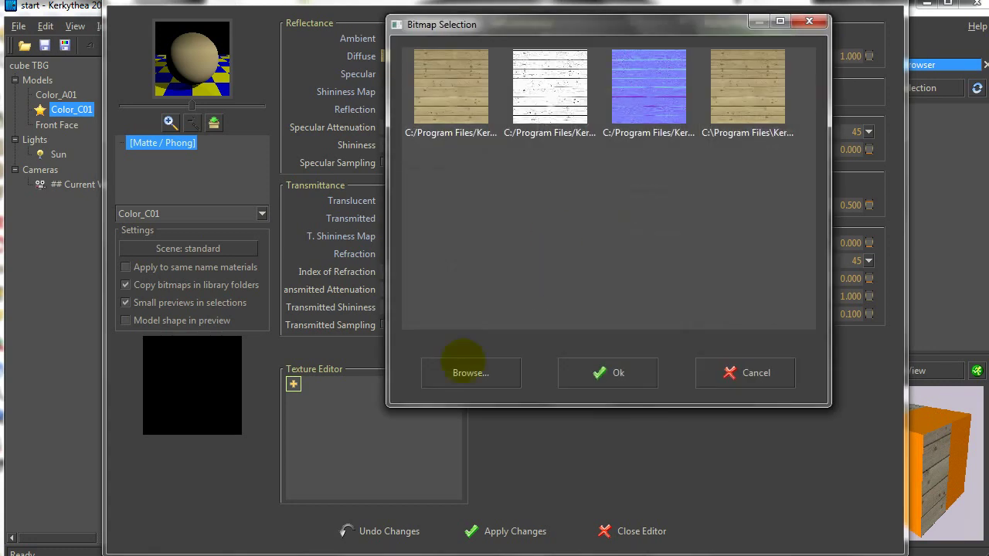
{"action": "left_click", "coordinate": [467, 369]}
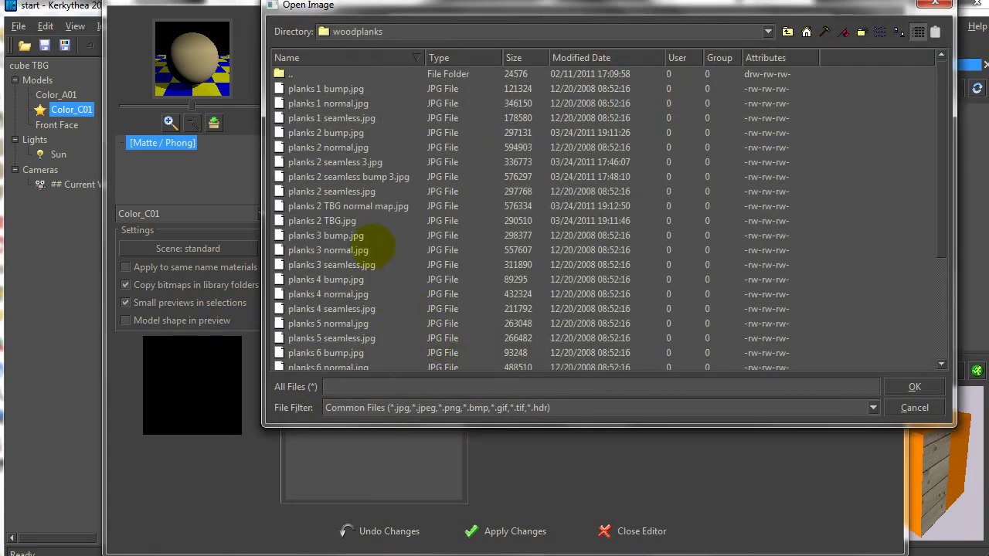
{"action": "left_click", "coordinate": [368, 206]}
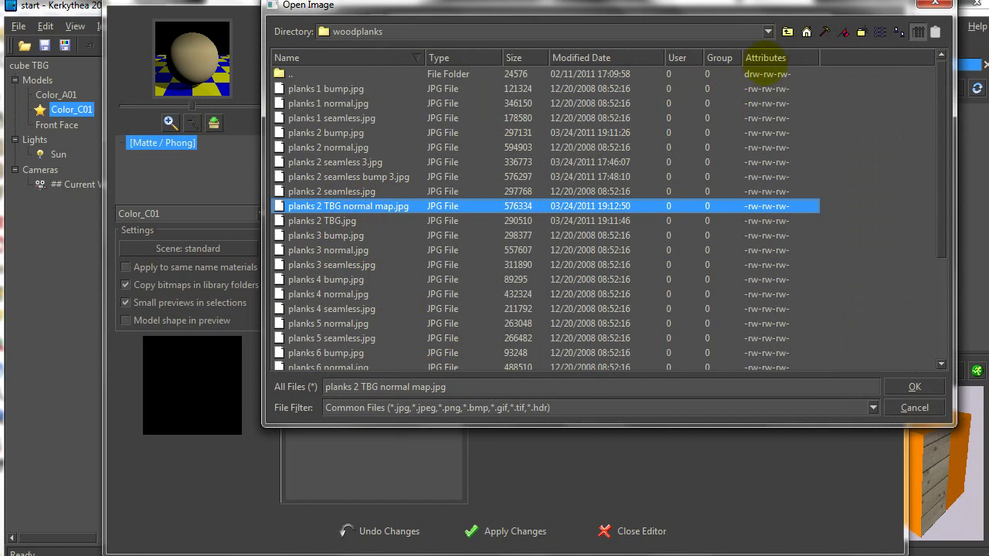
{"action": "left_click", "coordinate": [618, 57]}
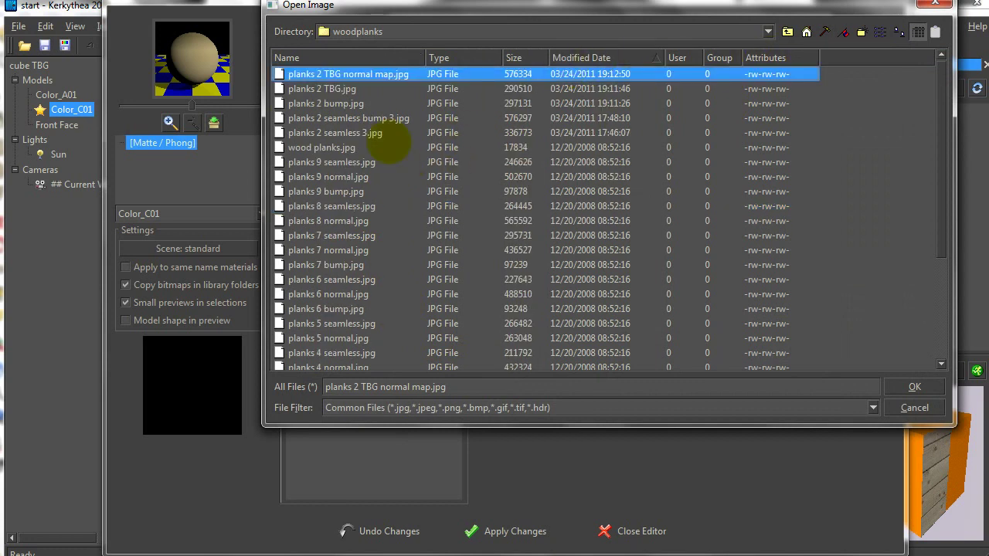
{"action": "left_click", "coordinate": [360, 103]}
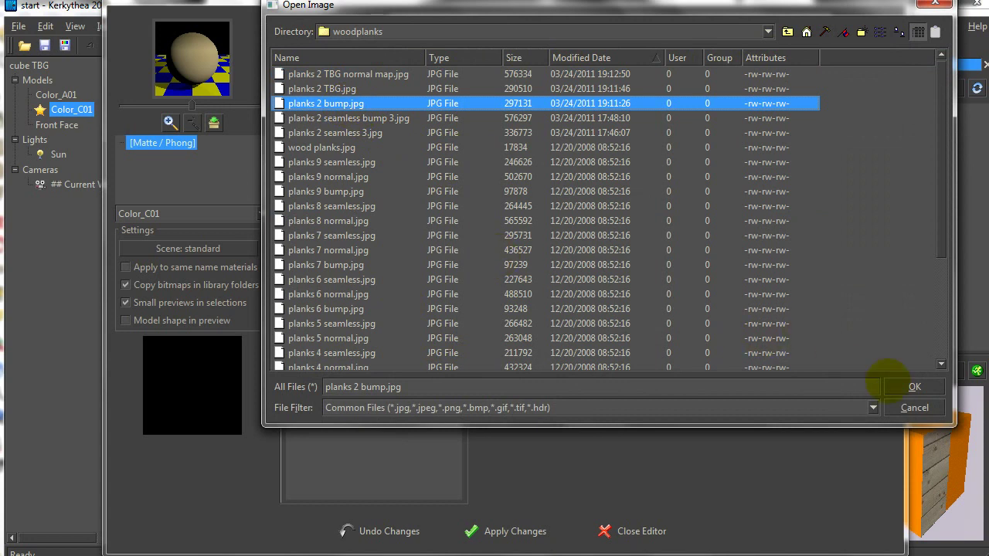
{"action": "left_click", "coordinate": [914, 386]}
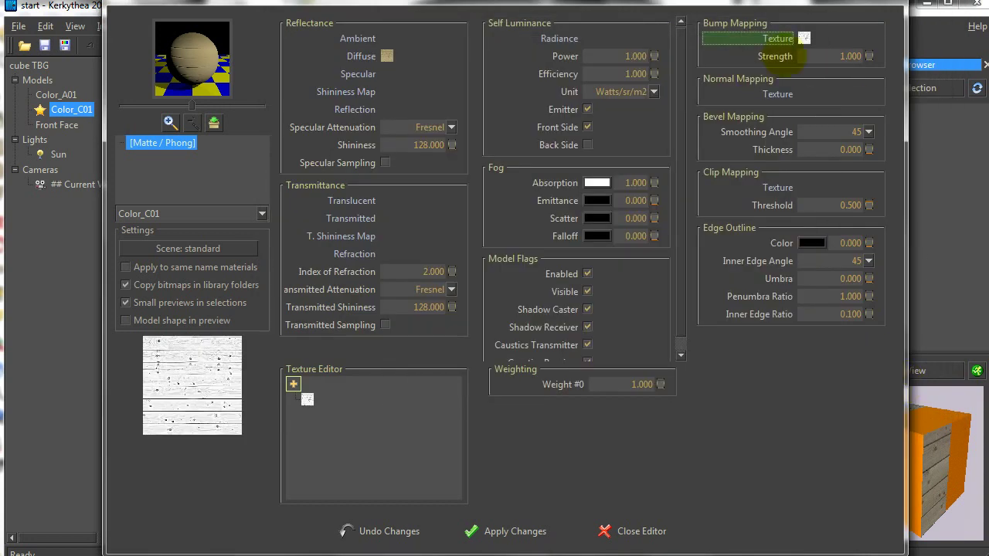
Set Scale X and Scale Y of the Color_C01 bump texture to .01
{"action": "left_click", "coordinate": [307, 399]}
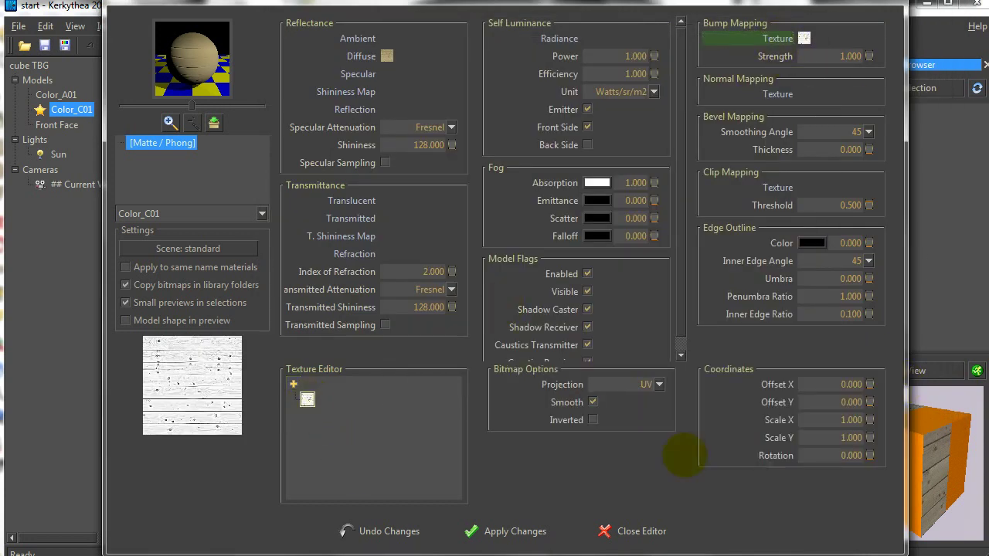
{"action": "double_click", "coordinate": [851, 419]}
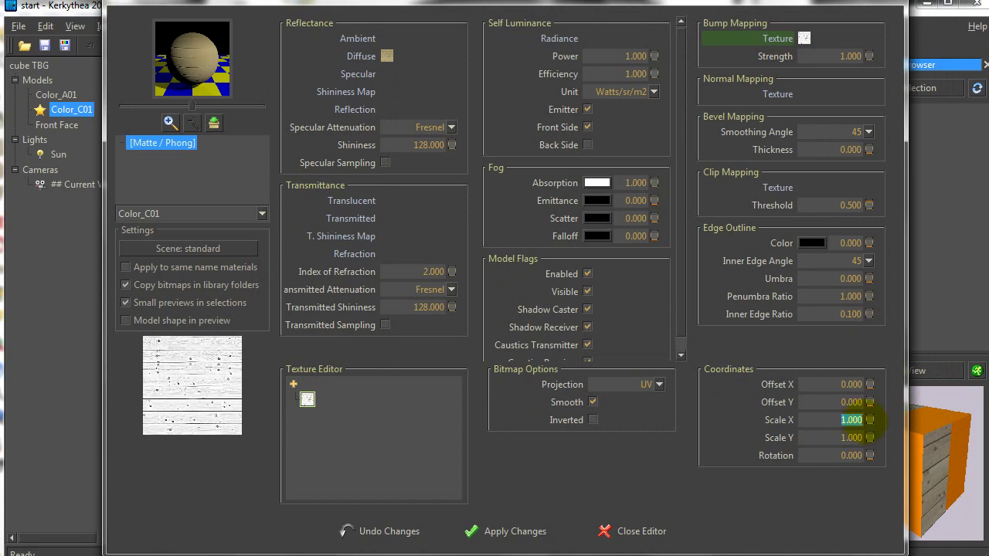
{"action": "type", "text": "0.1"}
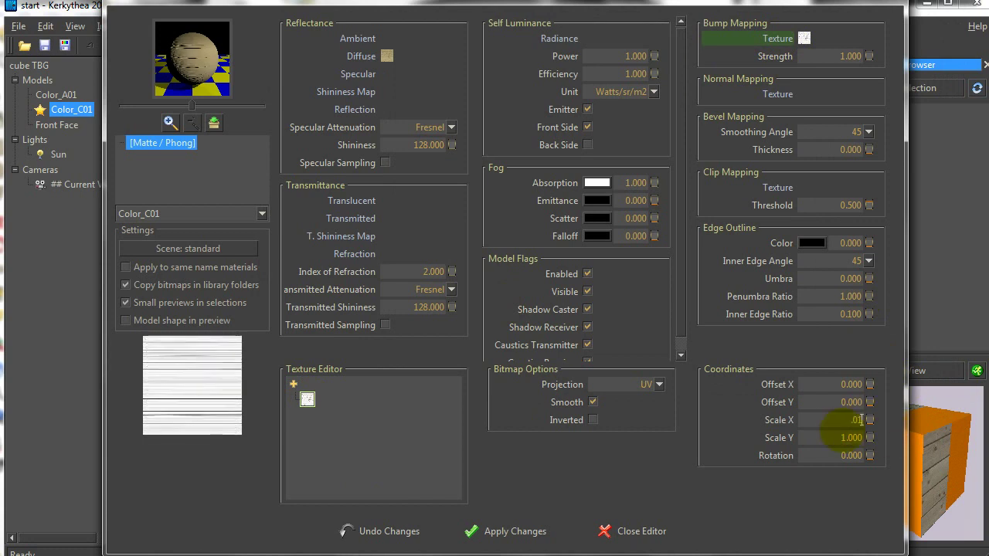
{"action": "double_click", "coordinate": [858, 437]}
{"action": "type", "text": "."}
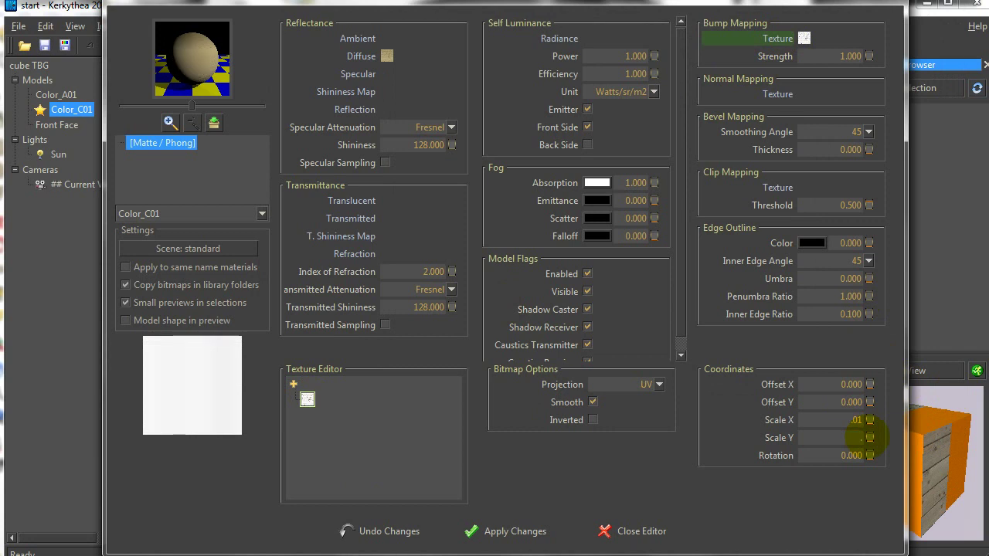
{"action": "type", "text": "01"}
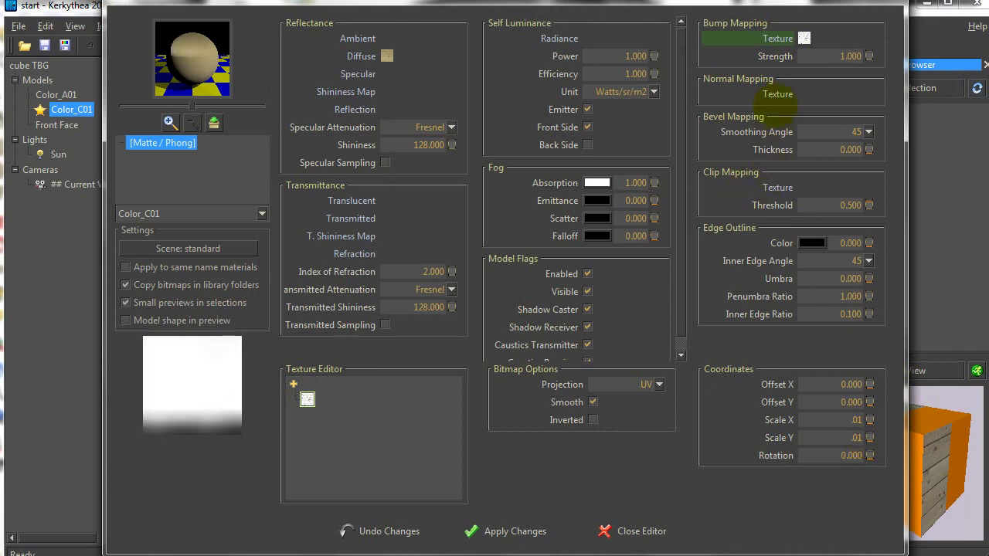
Load planks 2 TBG normal map.jpg from the woodplanks folder as the Normal Mapping texture of Color_C01
{"action": "left_click", "coordinate": [779, 94]}
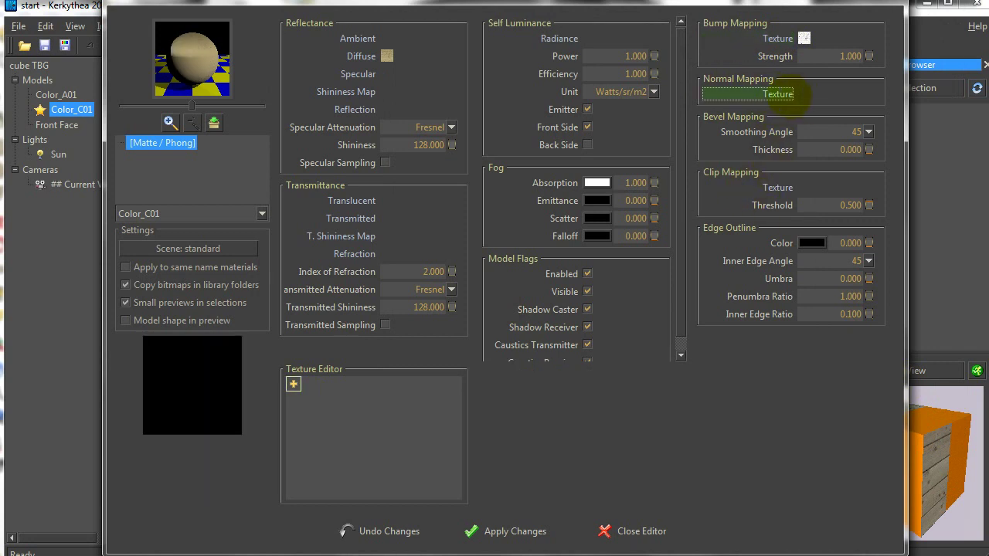
{"action": "left_click", "coordinate": [812, 107]}
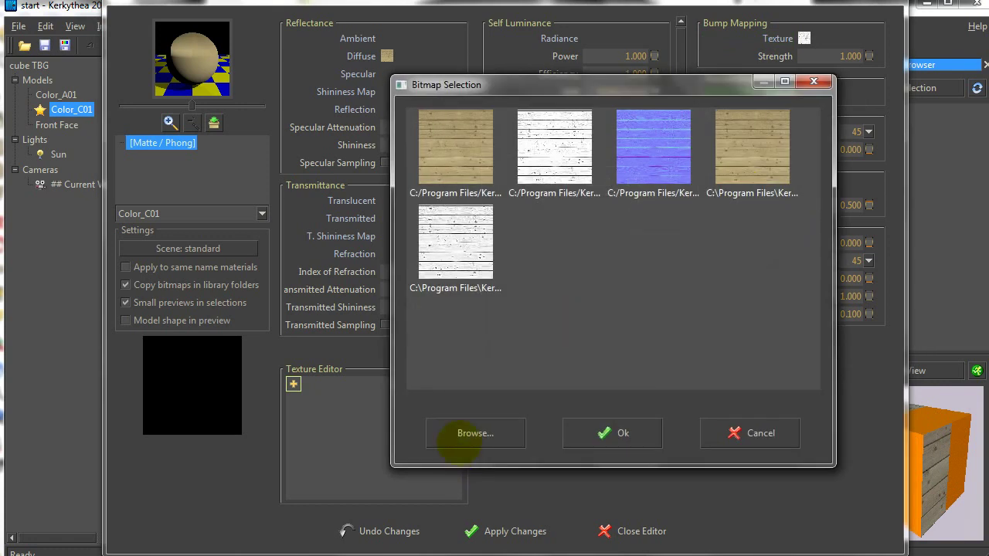
{"action": "left_click", "coordinate": [458, 434]}
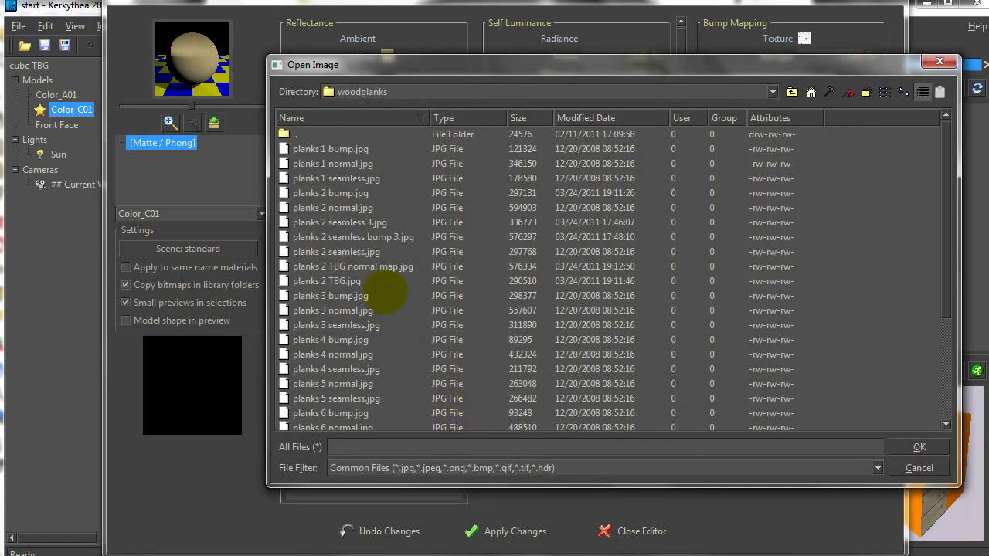
{"action": "left_click", "coordinate": [392, 266]}
{"action": "left_click", "coordinate": [919, 447]}
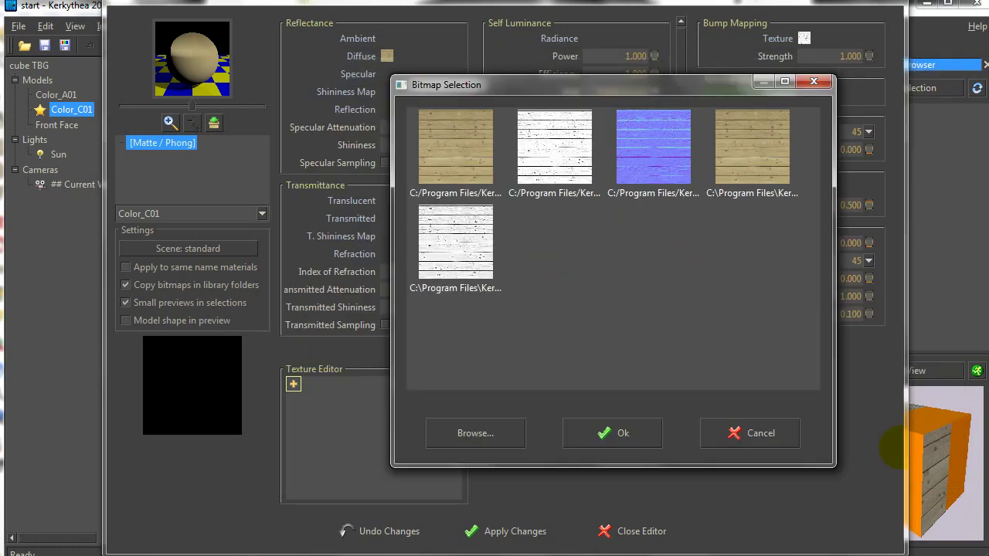
{"action": "left_click", "coordinate": [624, 433]}
Set the Color_C01 normal texture's Scale X and Scale Y to .01, apply the material changes and close the editor
{"action": "left_click", "coordinate": [307, 398]}
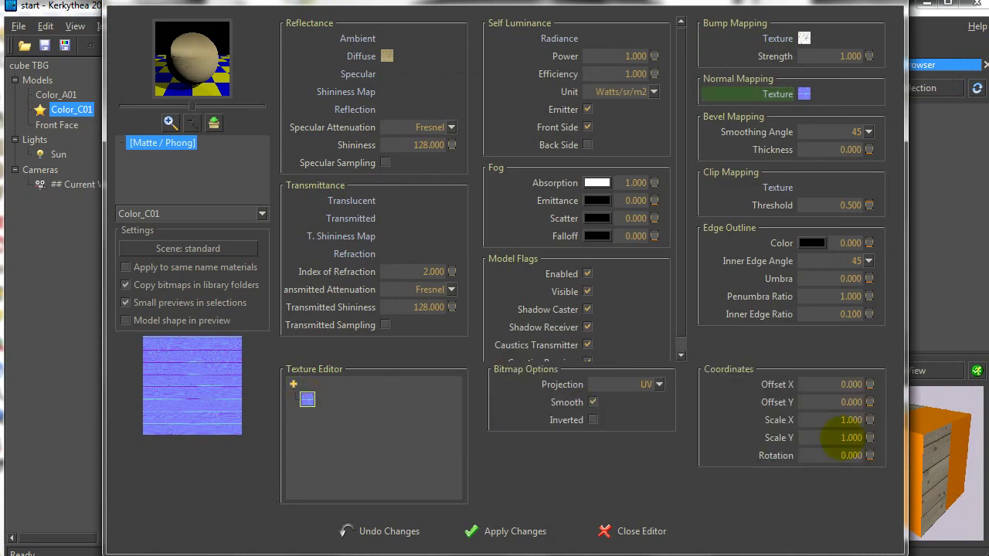
{"action": "double_click", "coordinate": [842, 420]}
{"action": "type", "text": "0.01"}
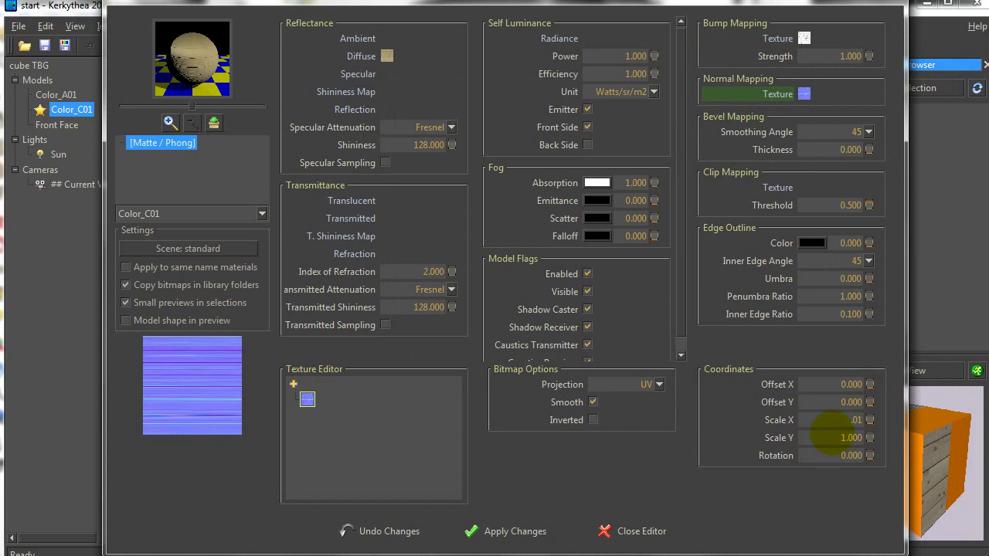
{"action": "double_click", "coordinate": [851, 437]}
{"action": "key", "text": "BackSpace"}
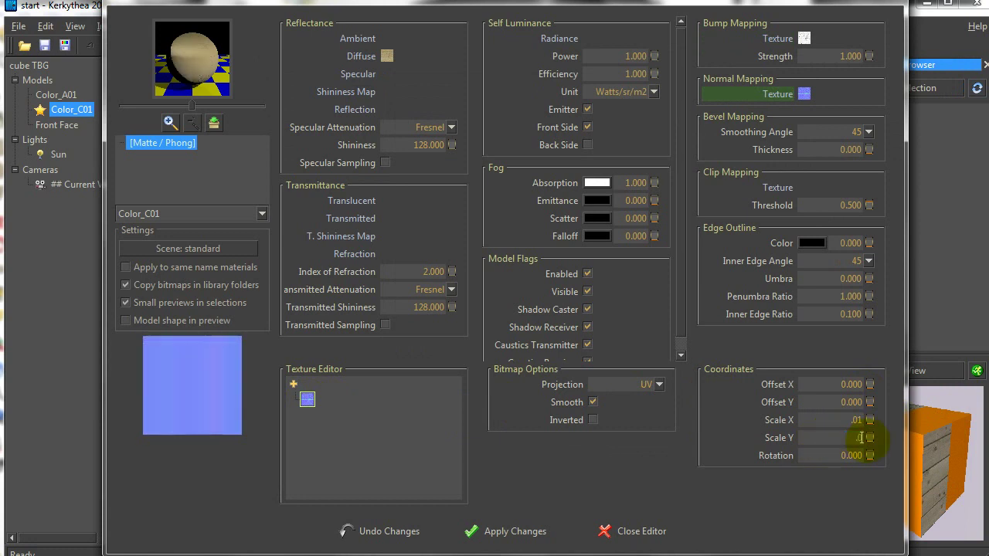
{"action": "left_click", "coordinate": [506, 531]}
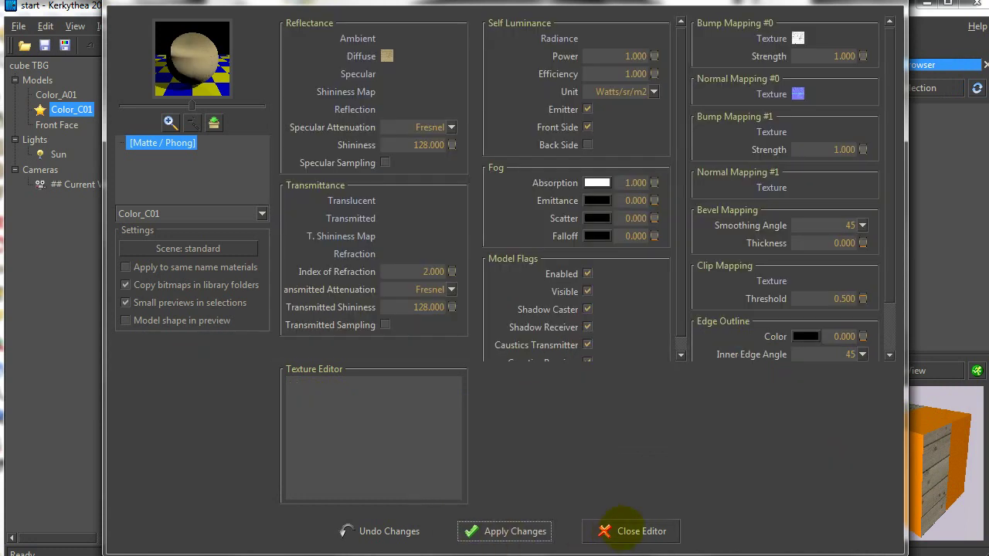
{"action": "left_click", "coordinate": [627, 531]}
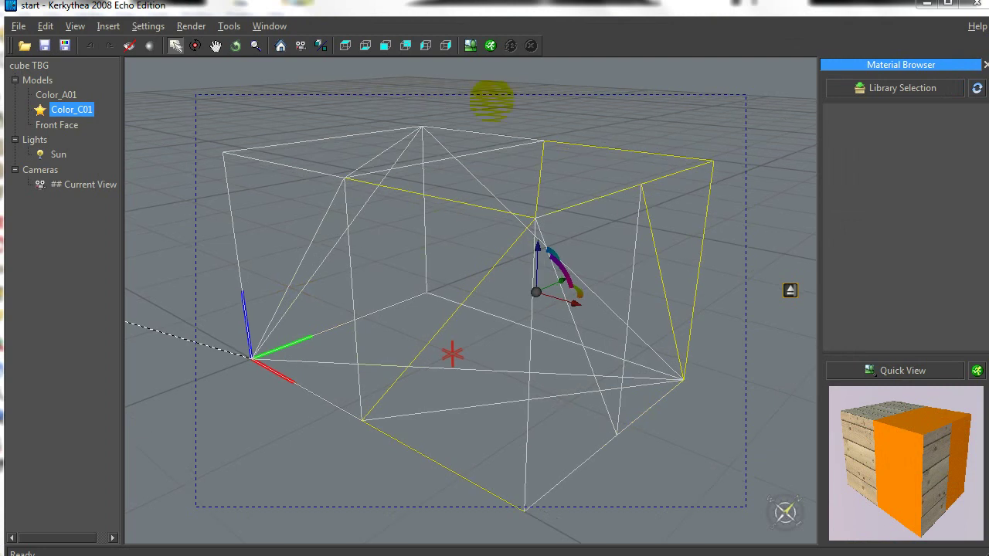
Render the current view at 640x480 with 17. Path Tracing - Progressive and open the rendered image
{"action": "left_click", "coordinate": [489, 45]}
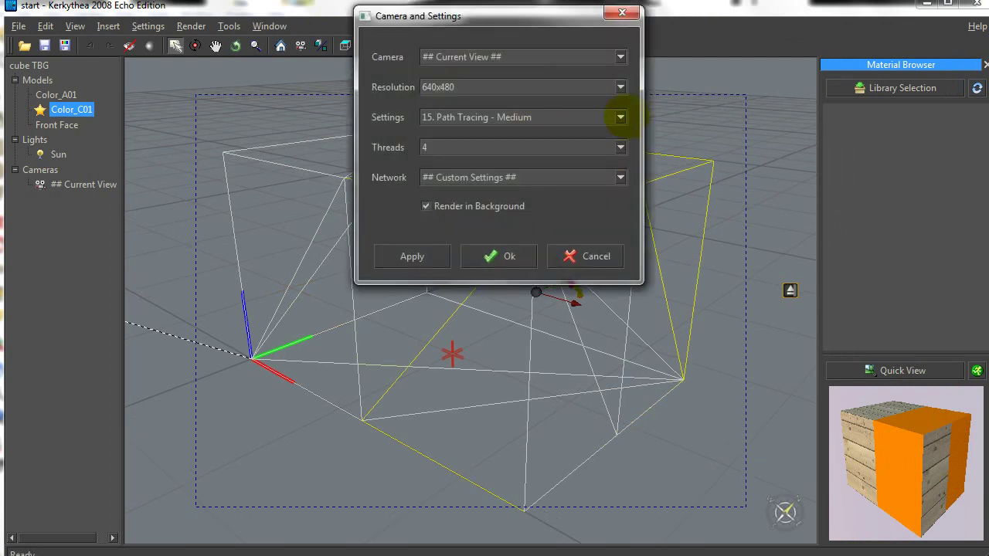
{"action": "left_click", "coordinate": [620, 117]}
{"action": "scroll", "coordinate": [589, 204], "scroll_direction": "down", "scroll_amount": 1}
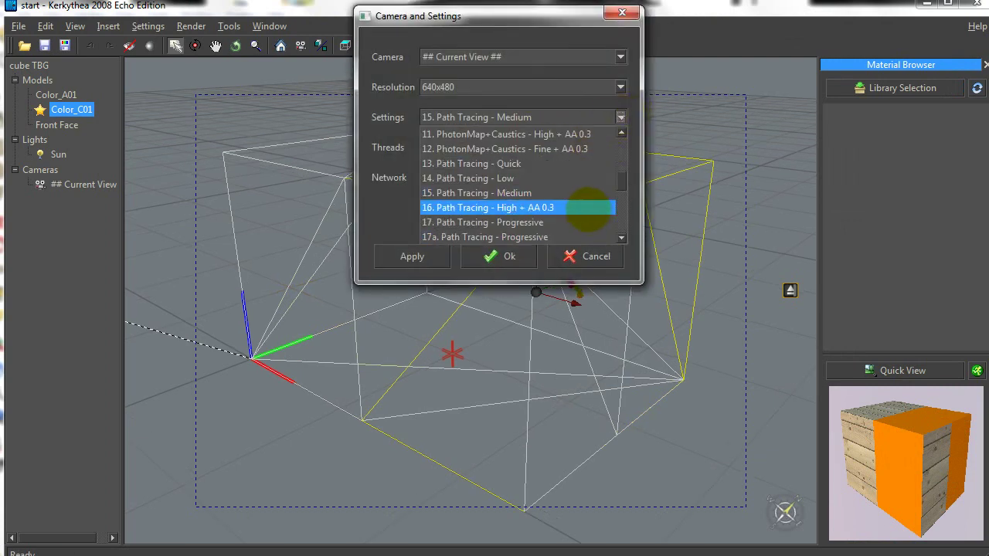
{"action": "left_click", "coordinate": [587, 222]}
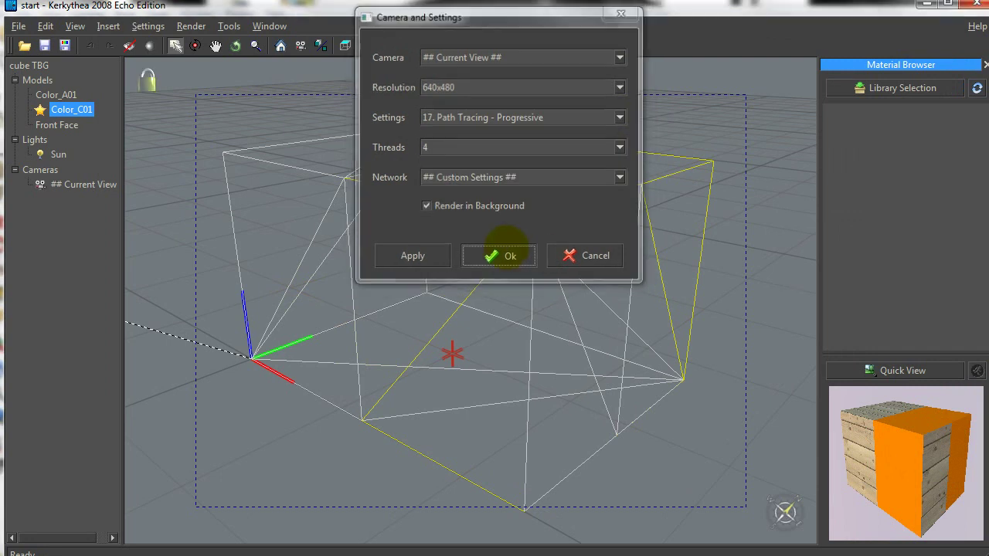
{"action": "left_click", "coordinate": [505, 255]}
{"action": "left_click", "coordinate": [470, 45]}
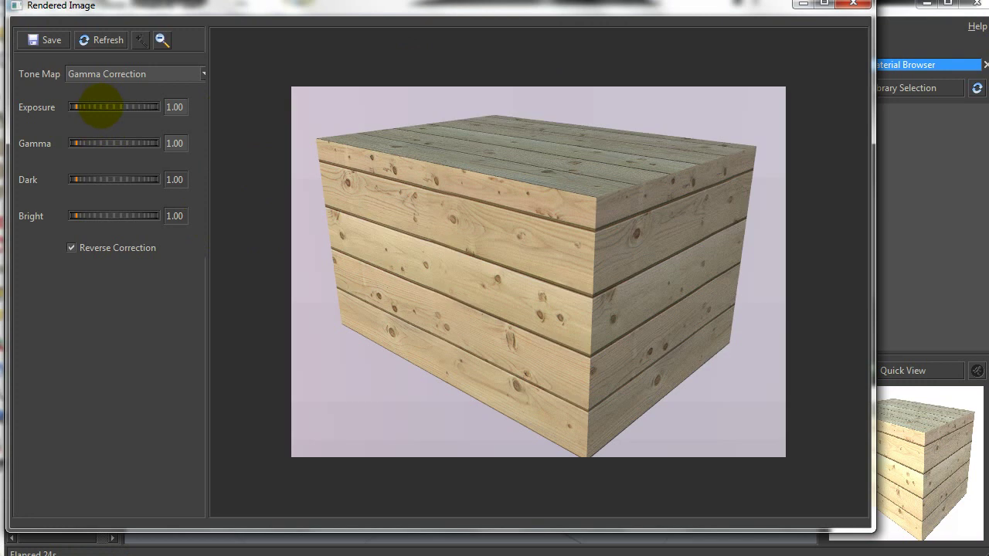
Raise the rendered image's exposure to 1.10 and close the image window
{"action": "left_click_drag", "start_coordinate": [100, 106], "coordinate": [104, 106]}
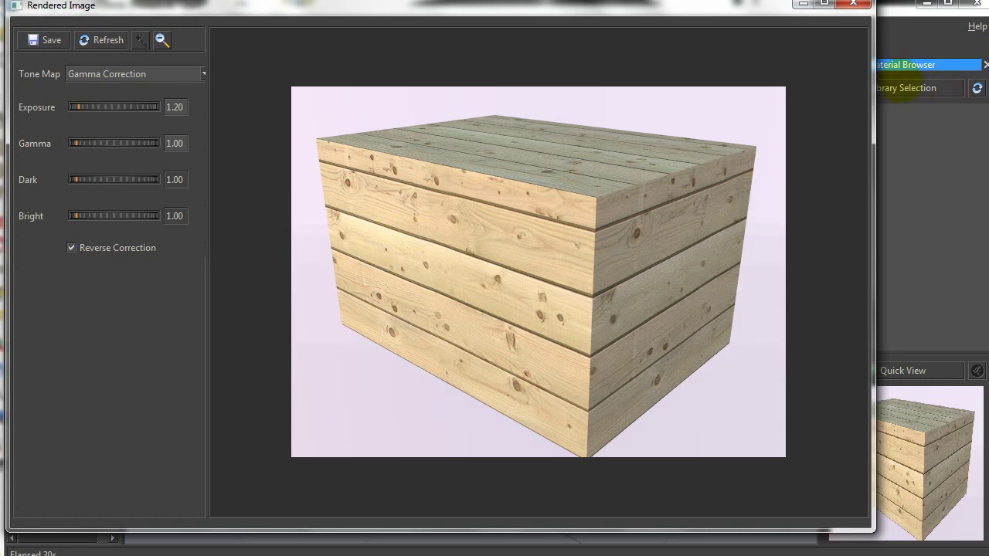
{"action": "left_click_drag", "start_coordinate": [442, 5], "coordinate": [459, 20]}
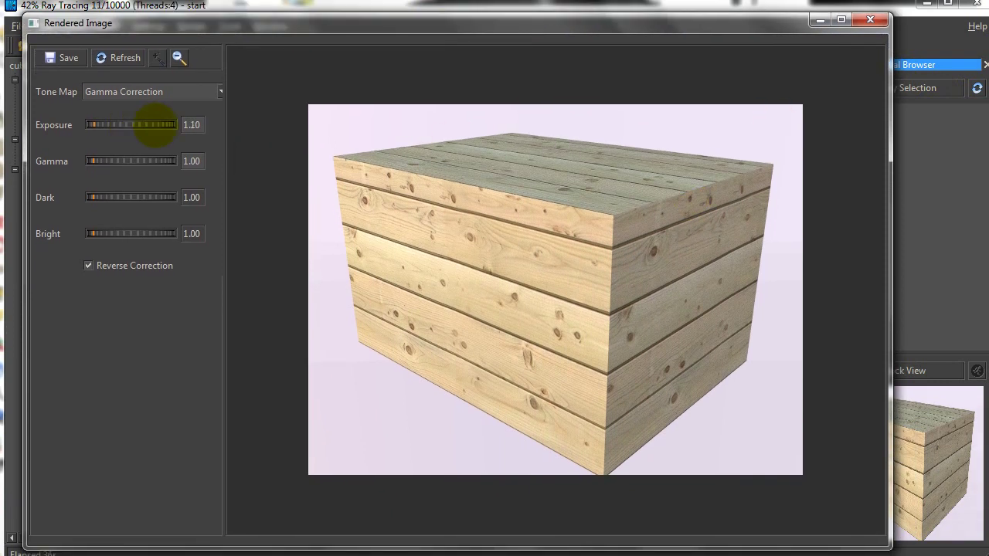
{"action": "left_click", "coordinate": [871, 19]}
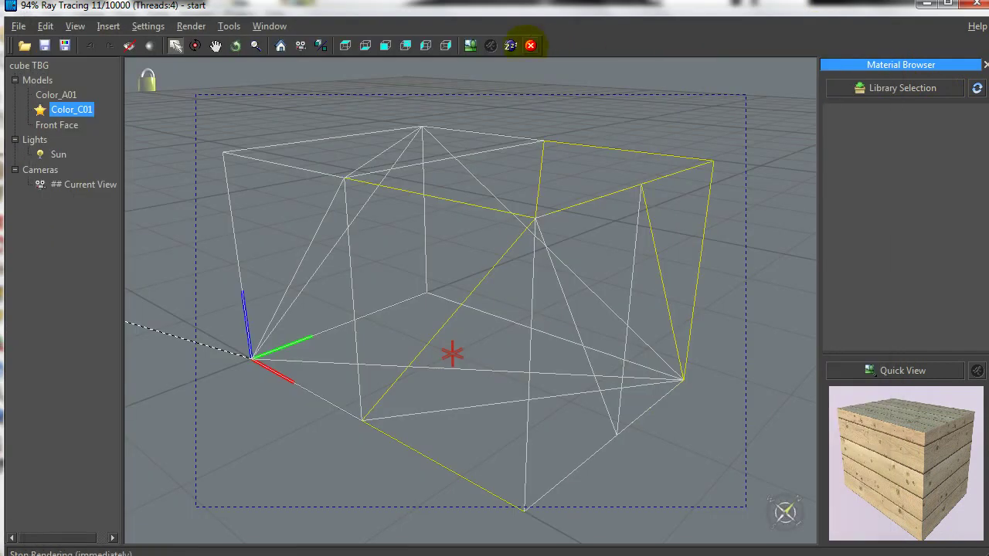
Stop the running render, bring the view closer and higher over the box, and render it again with 17. Path Tracing - Progressive, displaying the image
{"action": "right_click_drag", "start_coordinate": [533, 139], "coordinate": [789, 290]}
{"action": "right_click_drag", "start_coordinate": [492, 147], "coordinate": [489, 104]}
{"action": "left_click", "coordinate": [489, 45]}
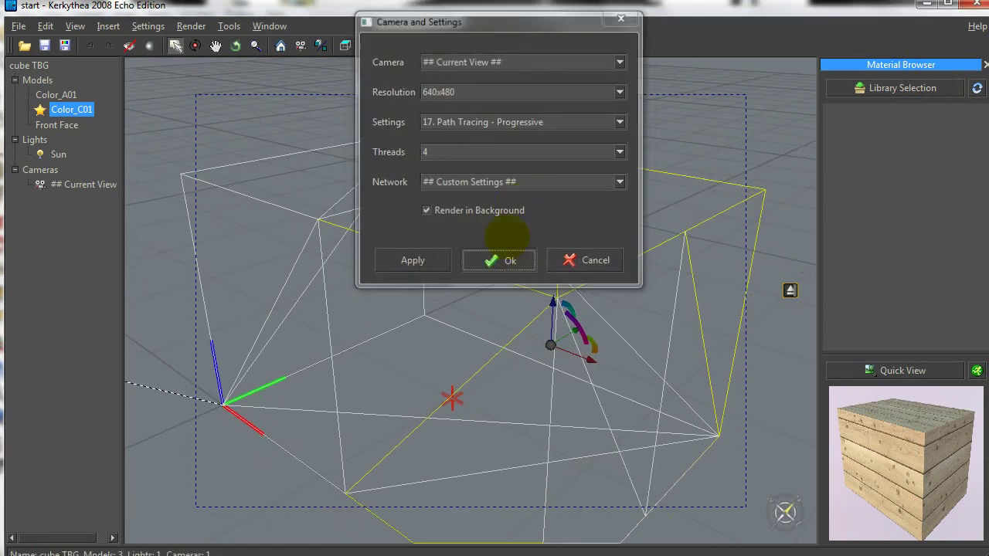
{"action": "left_click", "coordinate": [506, 260]}
{"action": "left_click", "coordinate": [474, 44]}
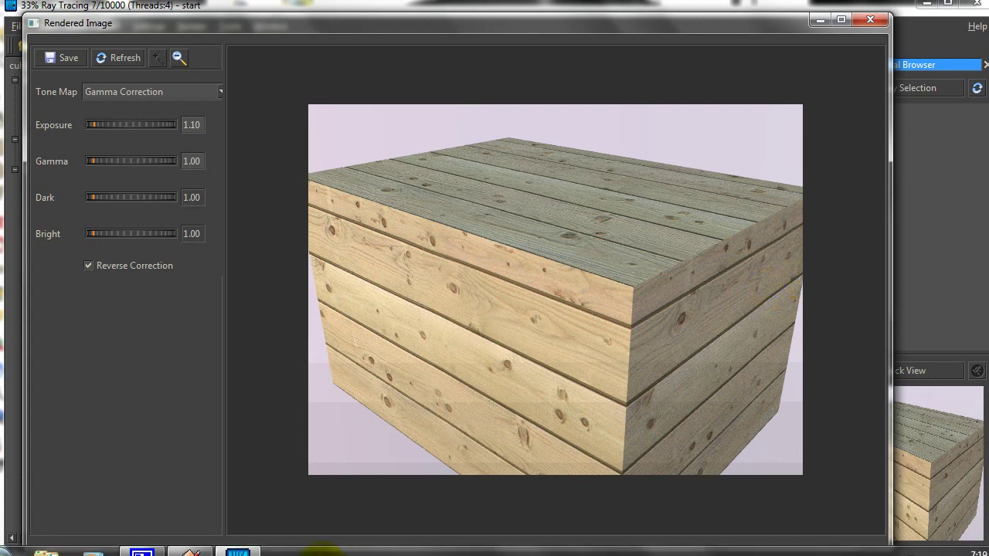
{"action": "left_click", "coordinate": [142, 551]}
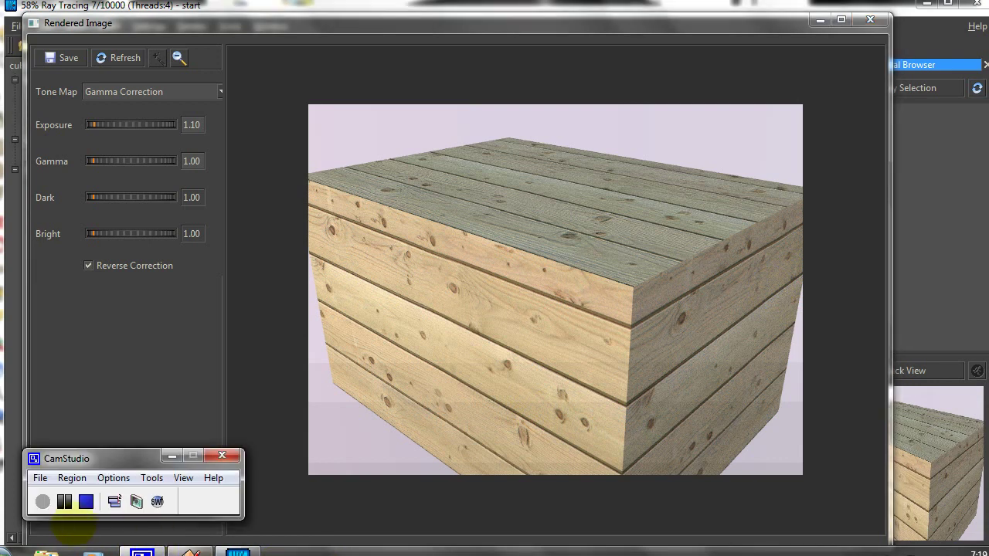